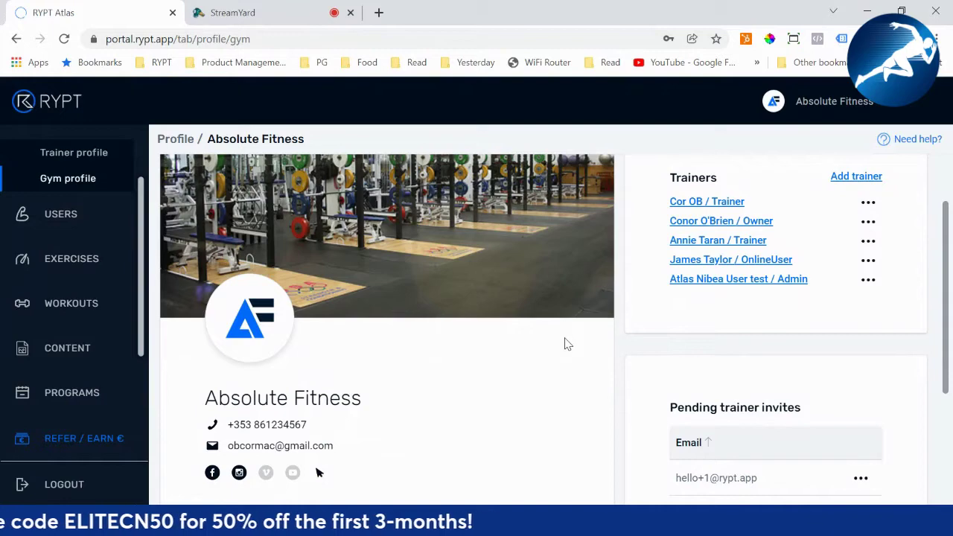
Review the gym profile's contact details, bio, trainers and pending trainer invites
scroll(581, 363, down, 1)
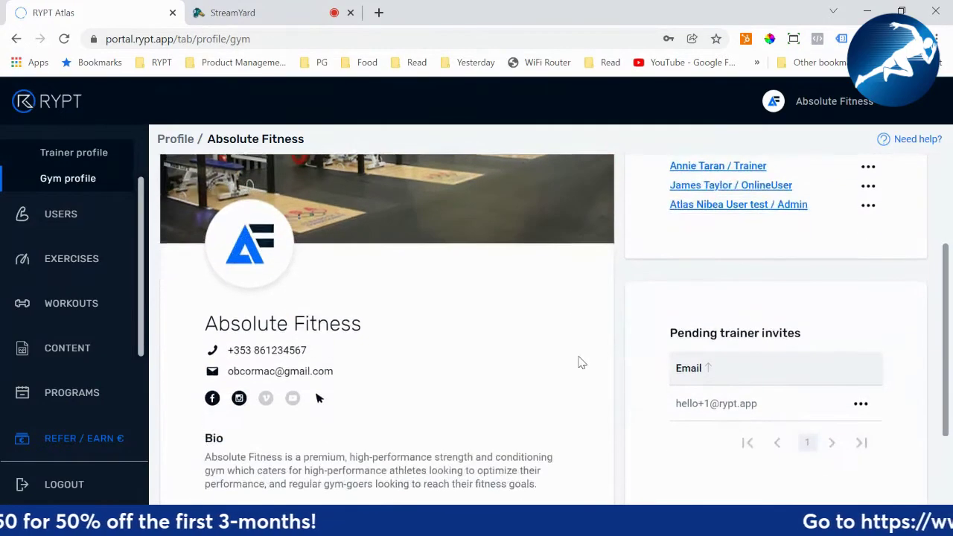
scroll(581, 362, down, 1)
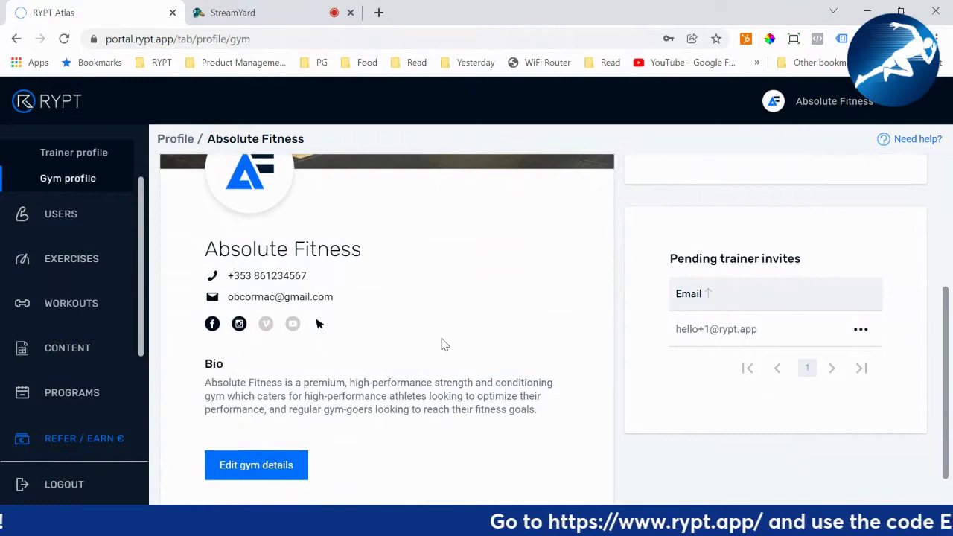
scroll(497, 357, up, 2)
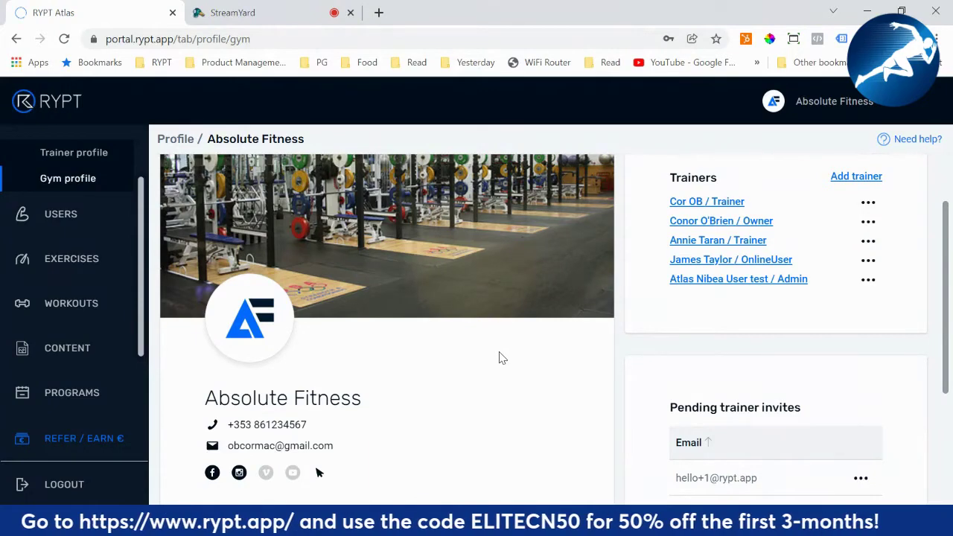
scroll(499, 358, up, 1)
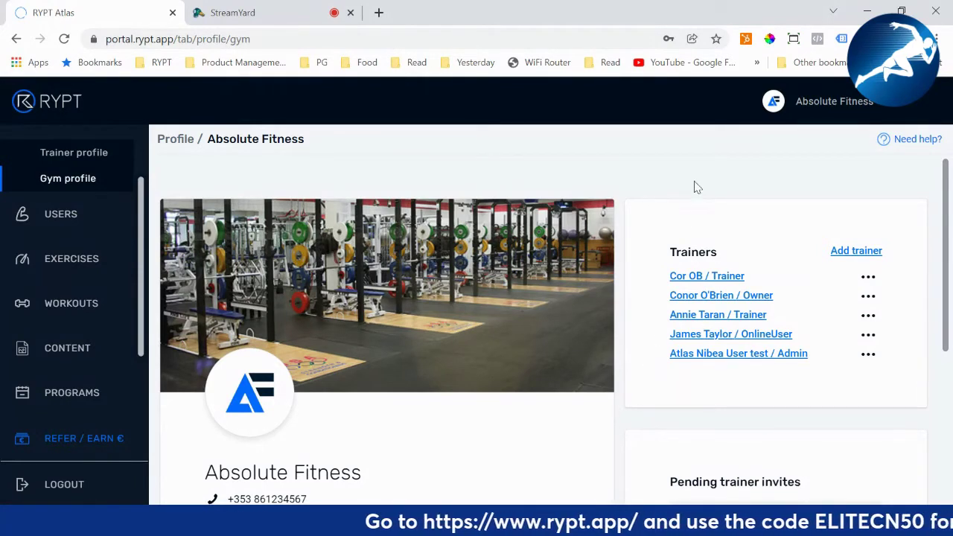
scroll(579, 202, down, 1)
scroll(554, 231, up, 1)
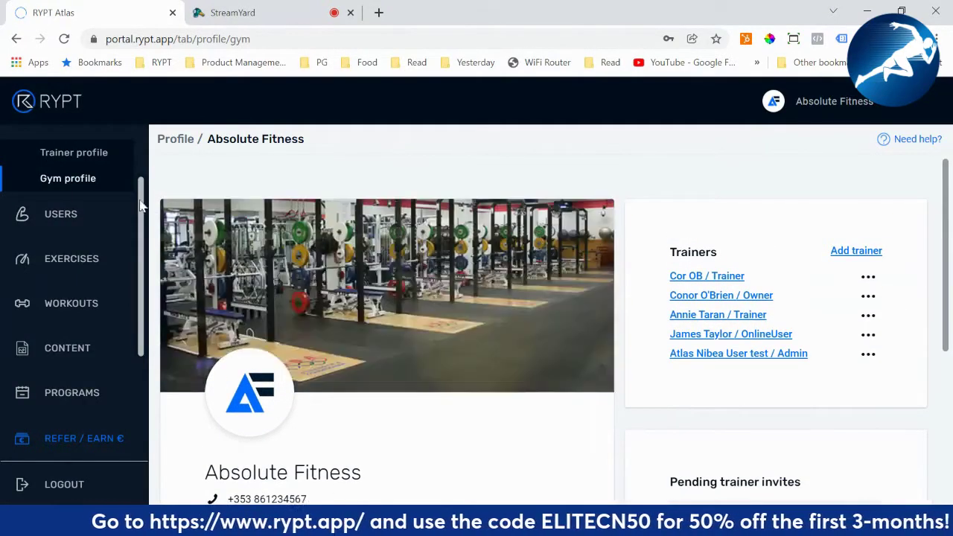
Open the users list and view the actions available for the first client
click(96, 215)
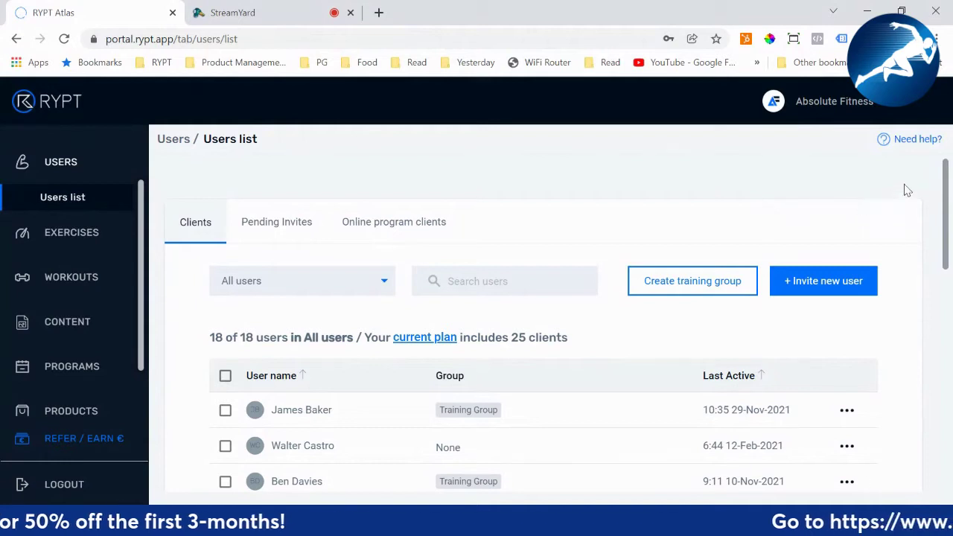
drag(946, 190, 946, 195)
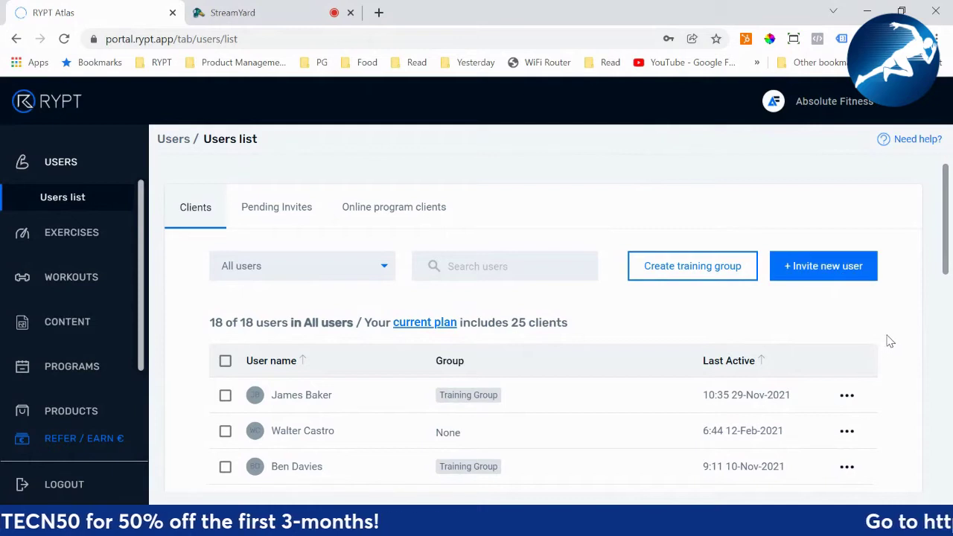
scroll(889, 341, down, 1)
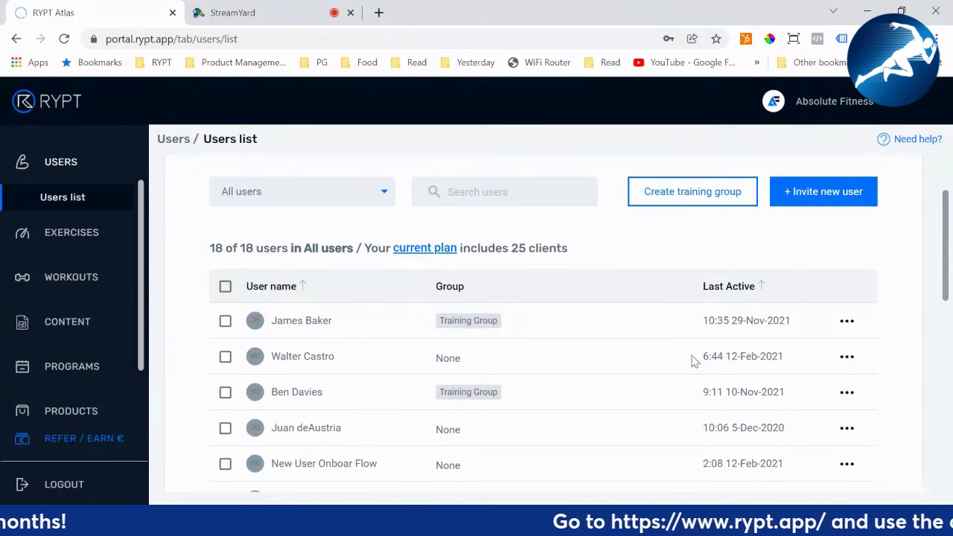
click(845, 320)
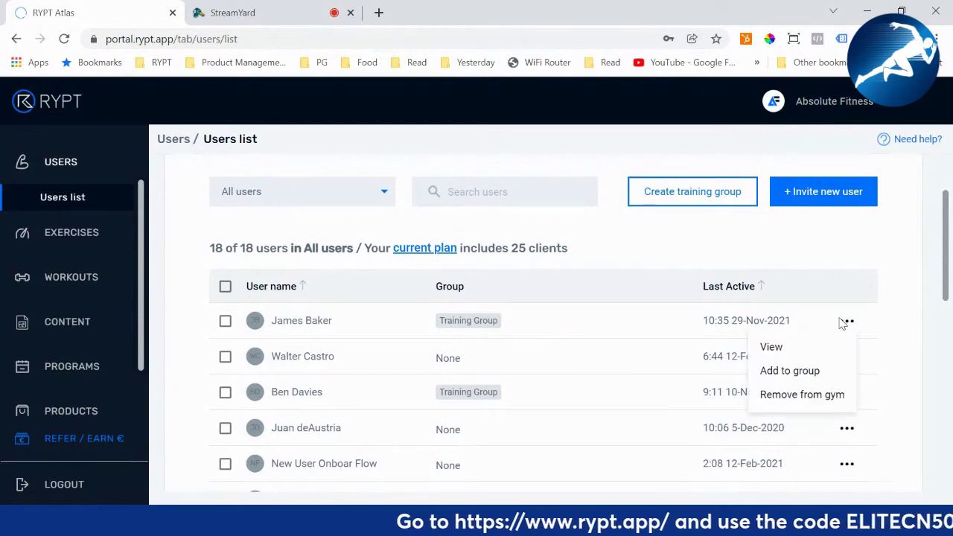
click(815, 262)
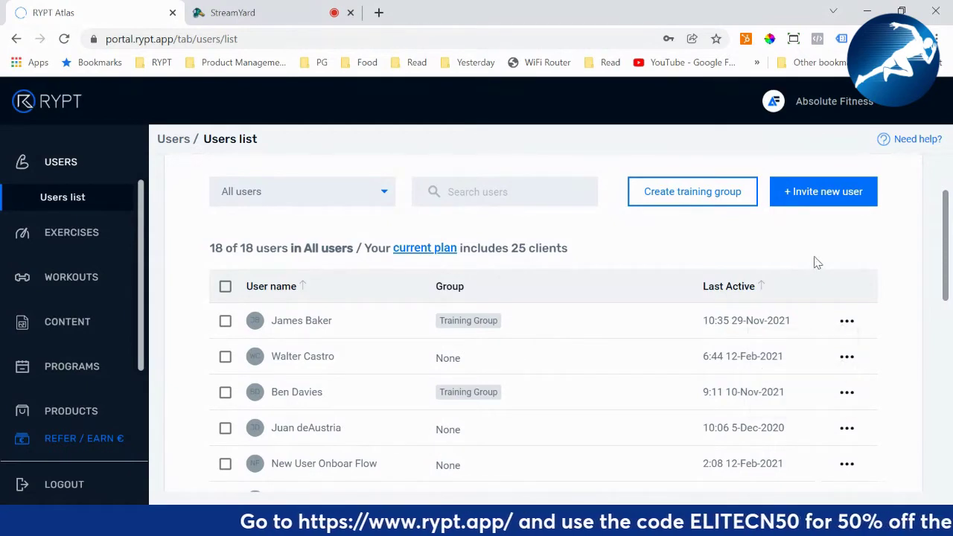
scroll(887, 283, up, 1)
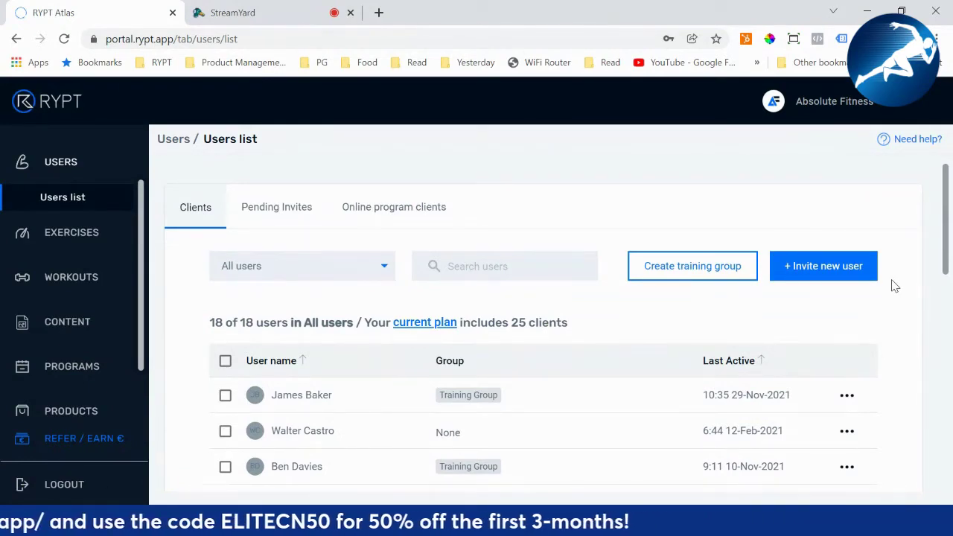
Examine the form for inviting new users by email and adding them to training groups, then dismiss it without inviting anyone
click(847, 279)
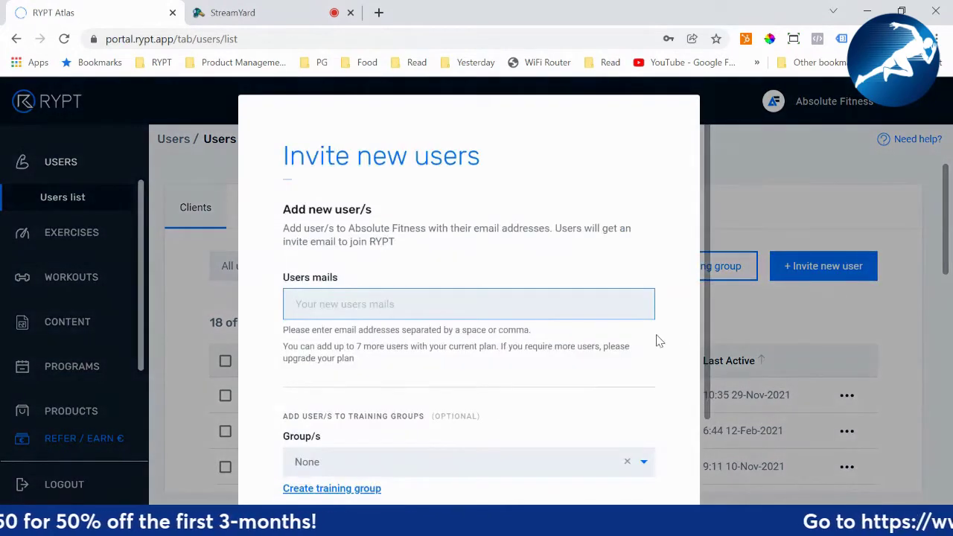
scroll(655, 340, down, 2)
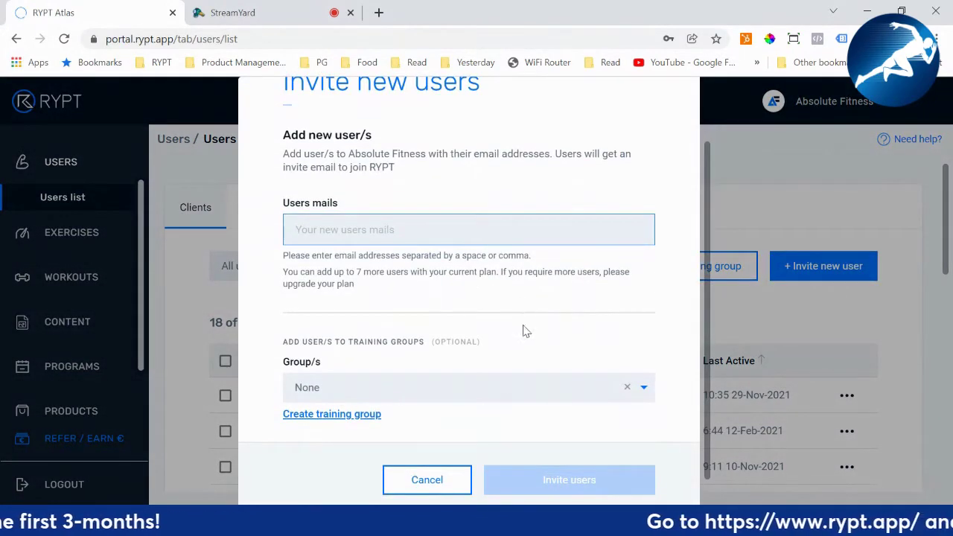
click(469, 476)
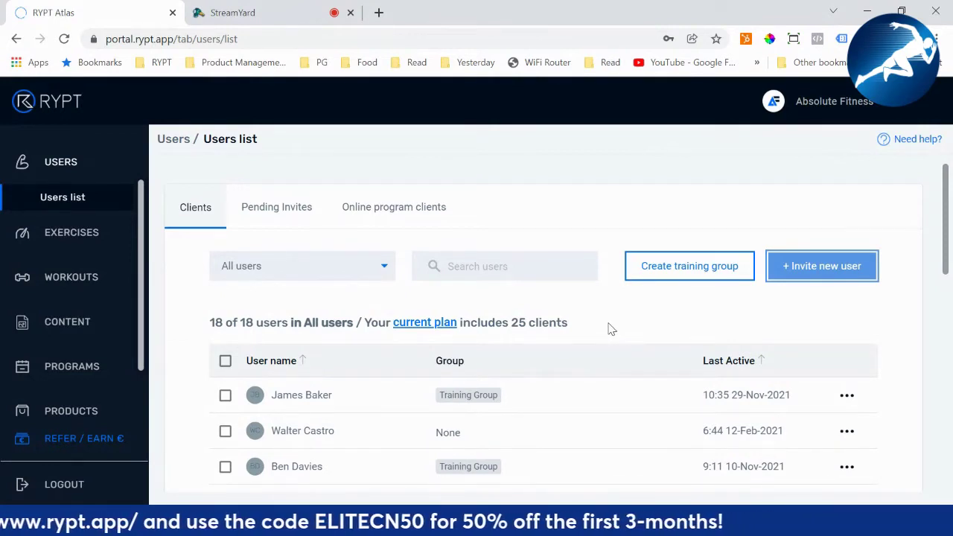
View the list of online program clients and return to the regular clients list
scroll(646, 312, down, 1)
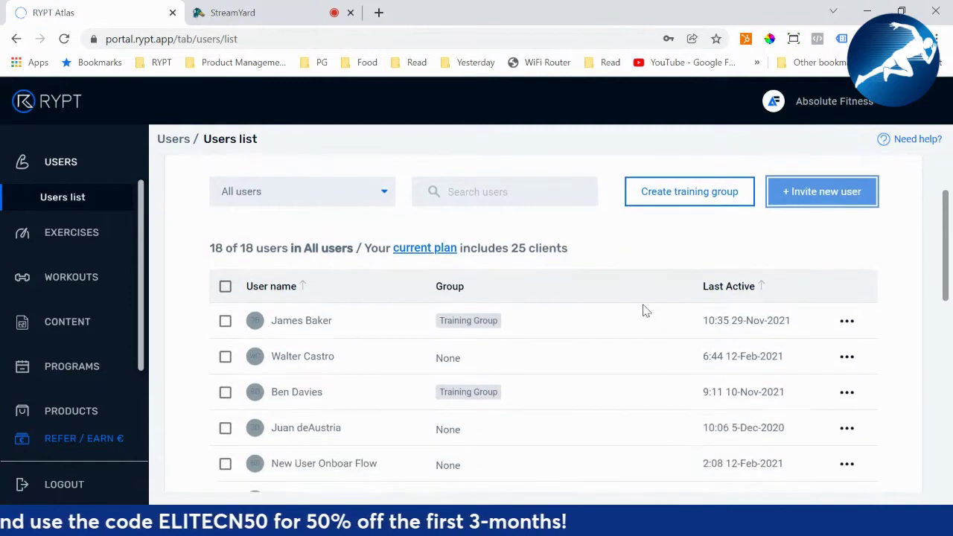
scroll(643, 311, up, 1)
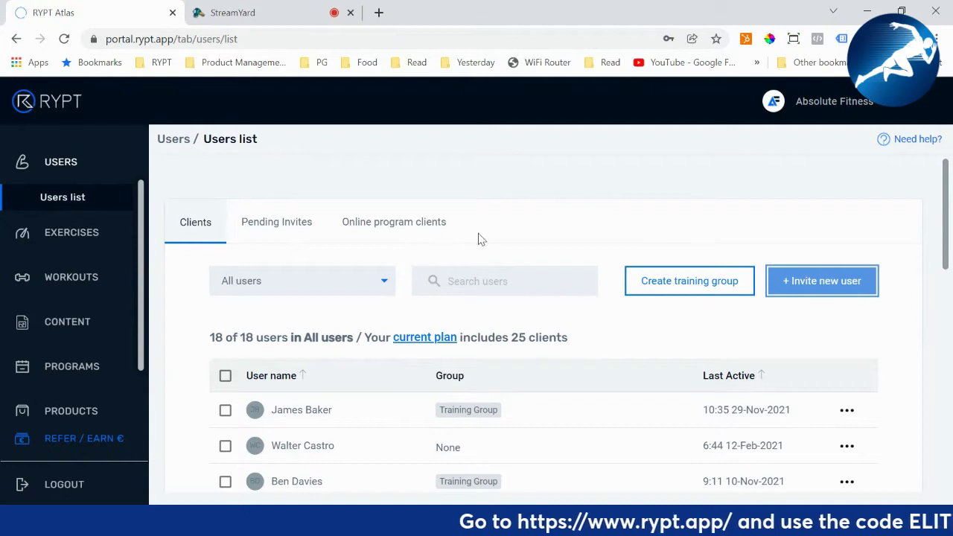
scroll(481, 236, down, 1)
scroll(497, 244, up, 1)
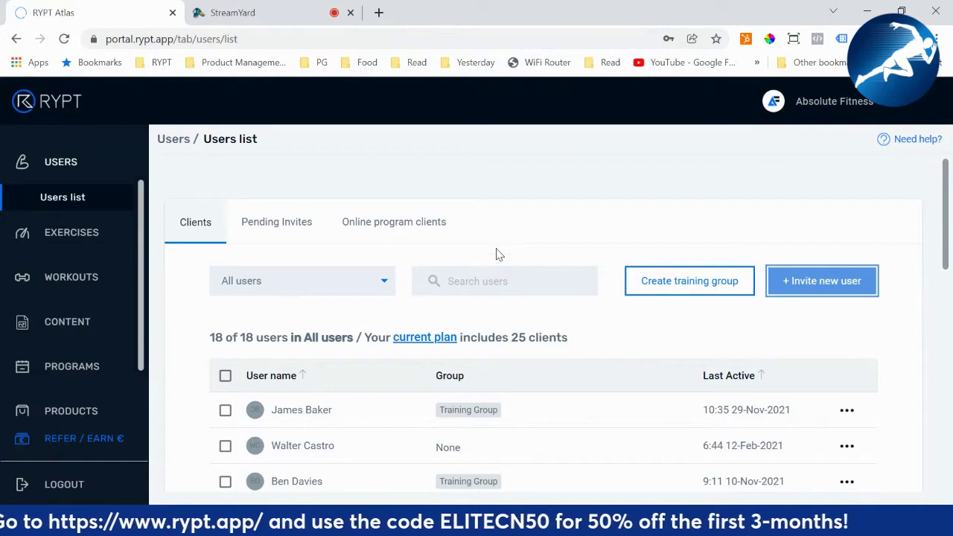
click(411, 232)
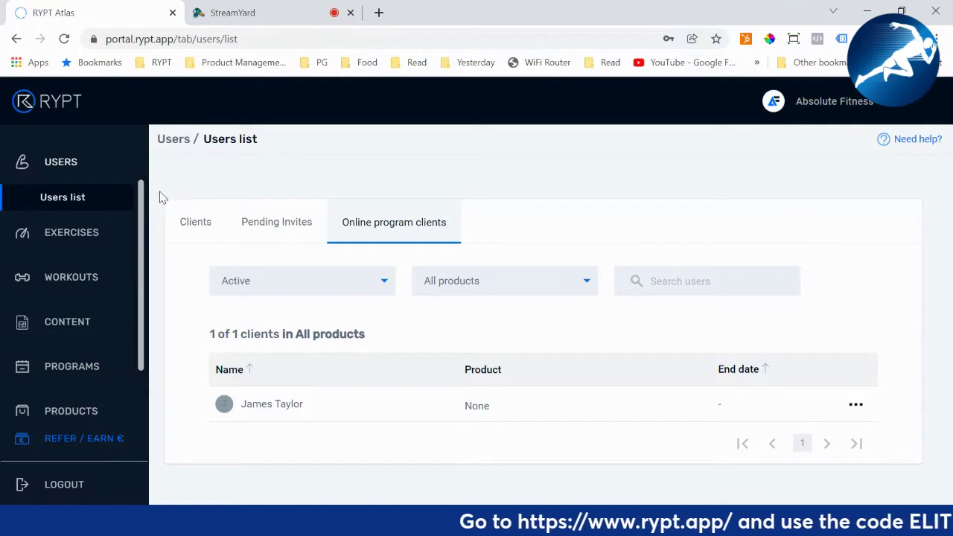
click(196, 222)
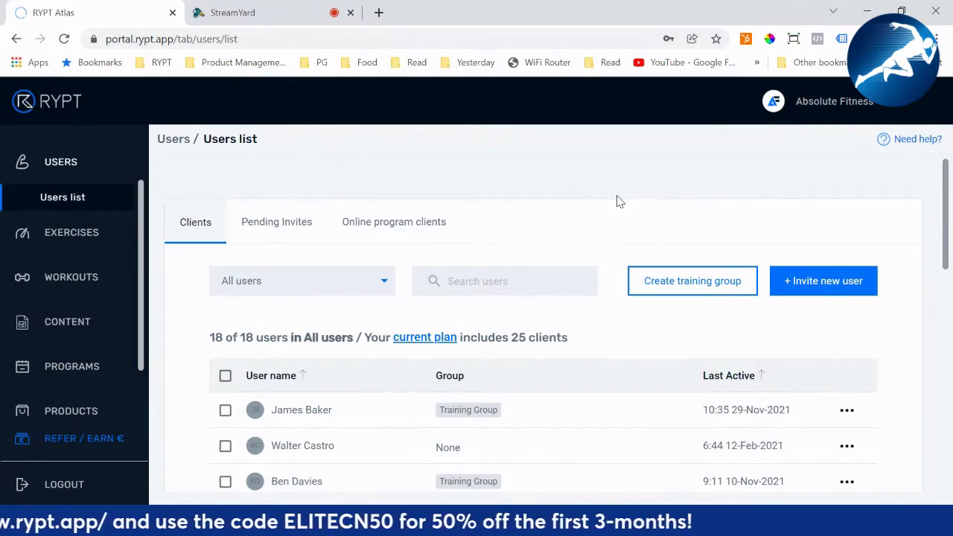
Open the first client's profile and review the personal details and body composition
scroll(863, 198, down, 1)
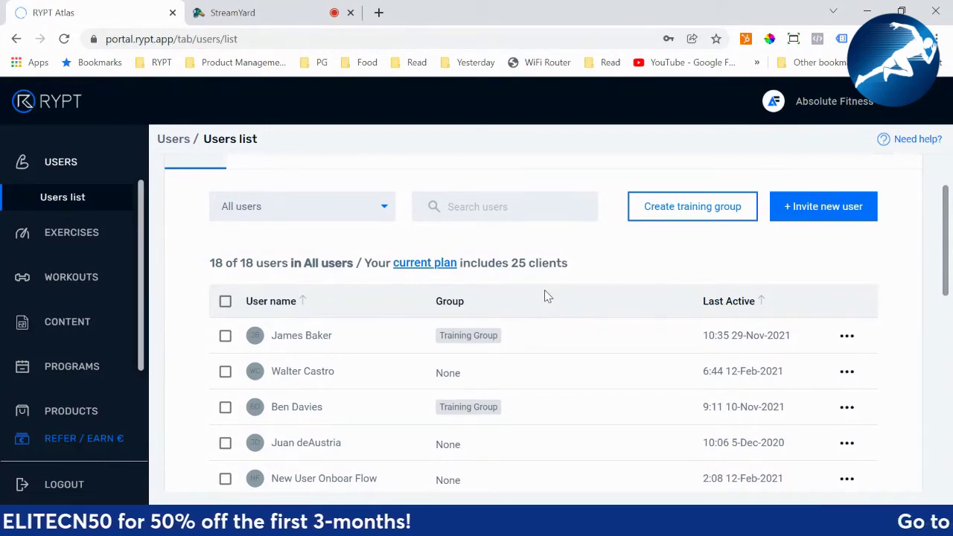
scroll(543, 293, down, 1)
scroll(545, 296, up, 2)
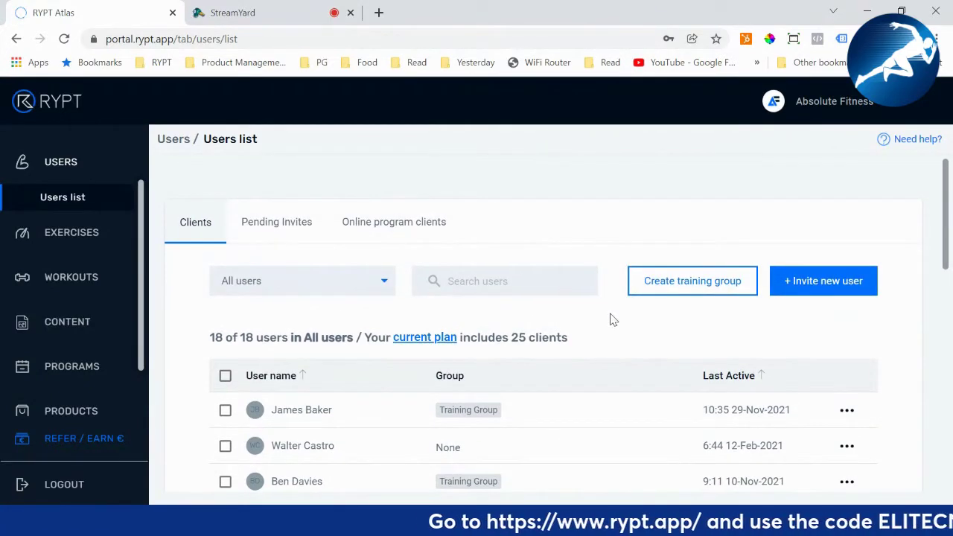
scroll(612, 320, down, 1)
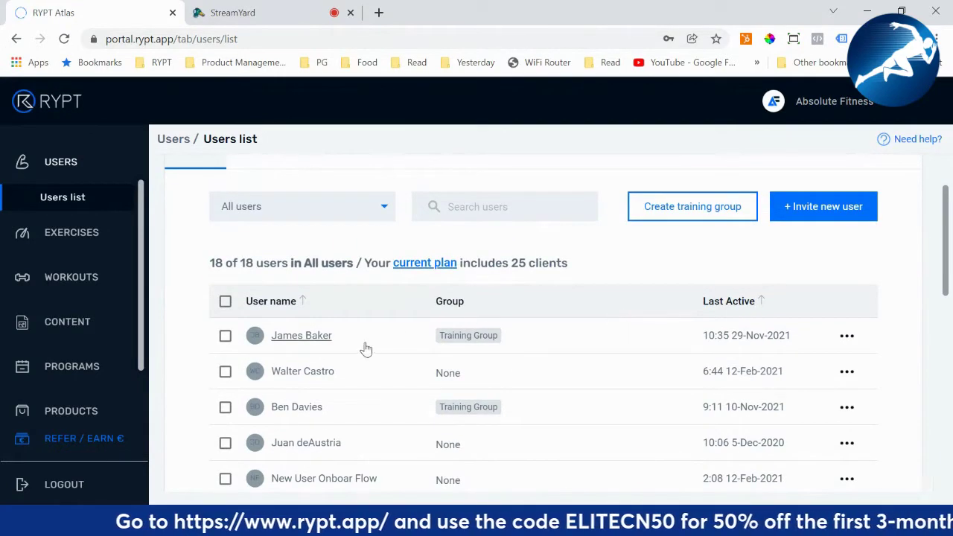
click(327, 345)
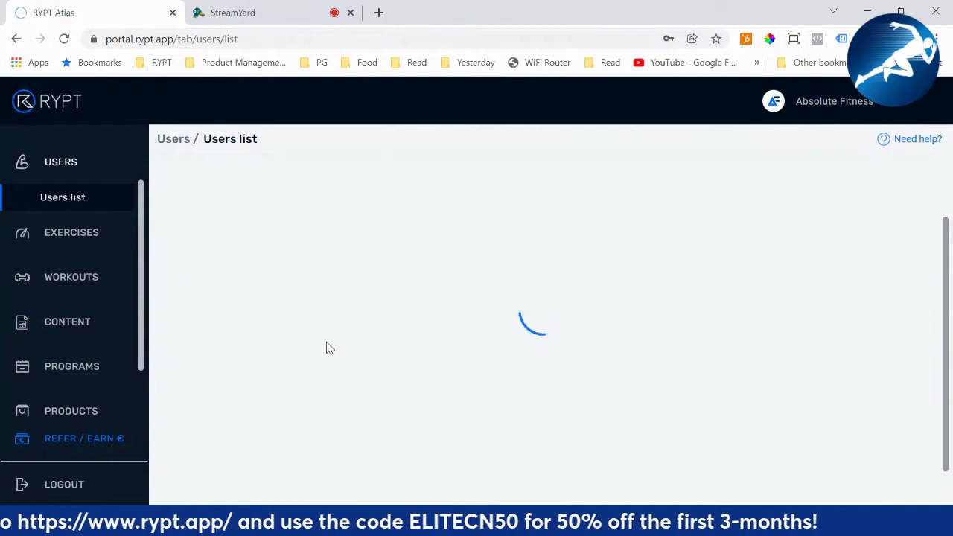
scroll(395, 347, up, 1)
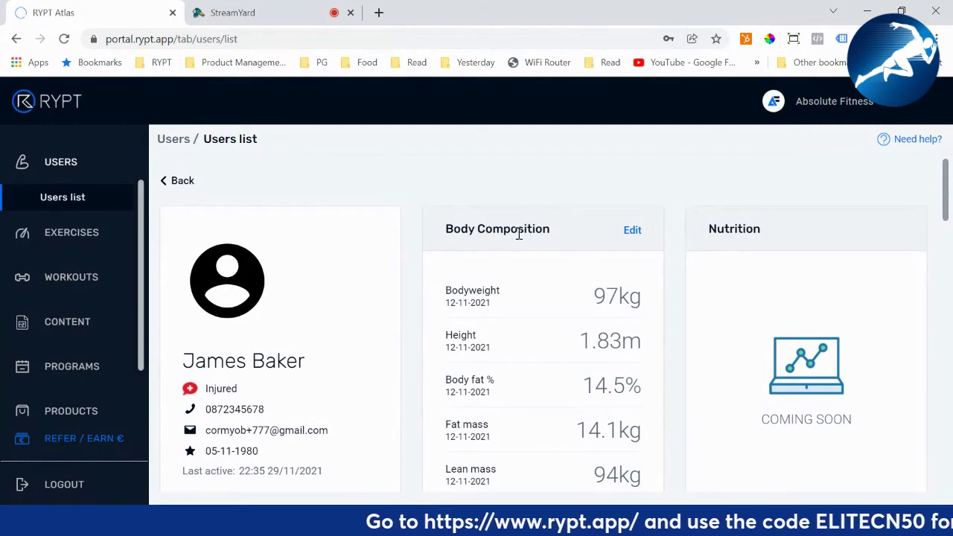
scroll(551, 253, down, 1)
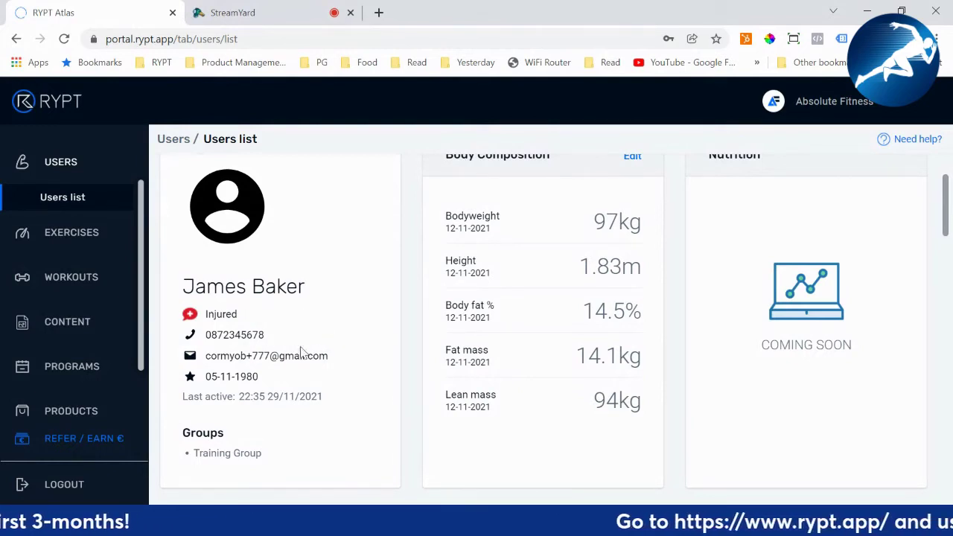
scroll(318, 352, up, 1)
scroll(377, 357, down, 1)
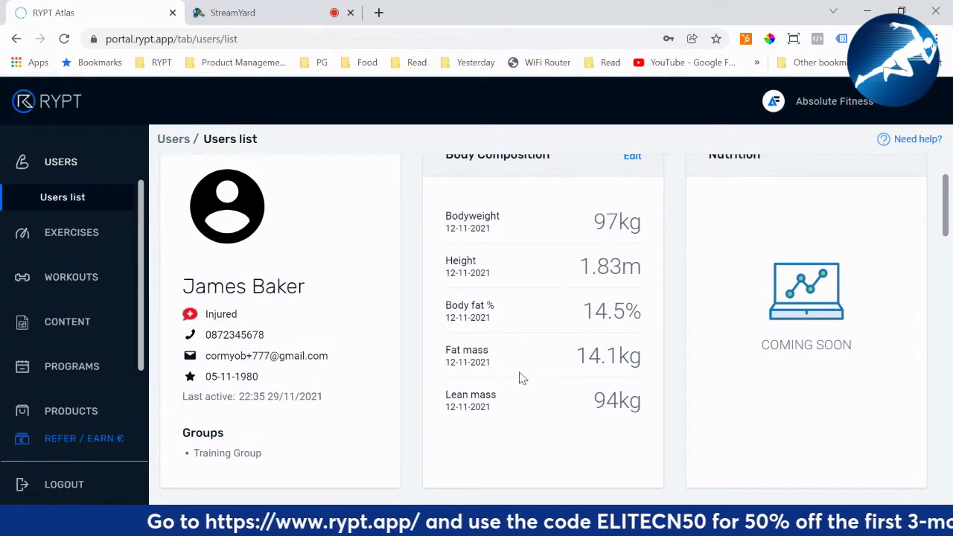
scroll(521, 380, up, 1)
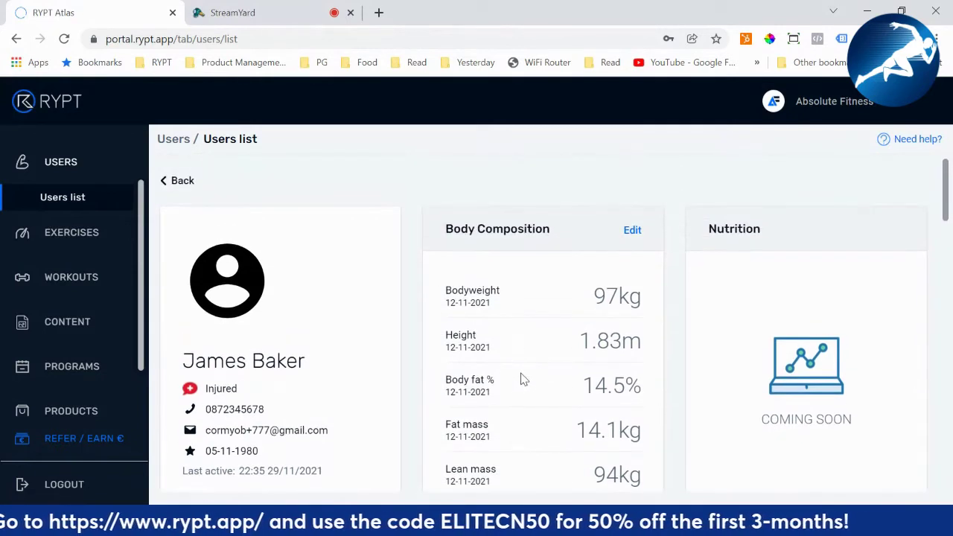
Open the client's body composition measurements for editing, inspect the available measurement methods, and cancel without updating
click(631, 231)
scroll(639, 256, down, 1)
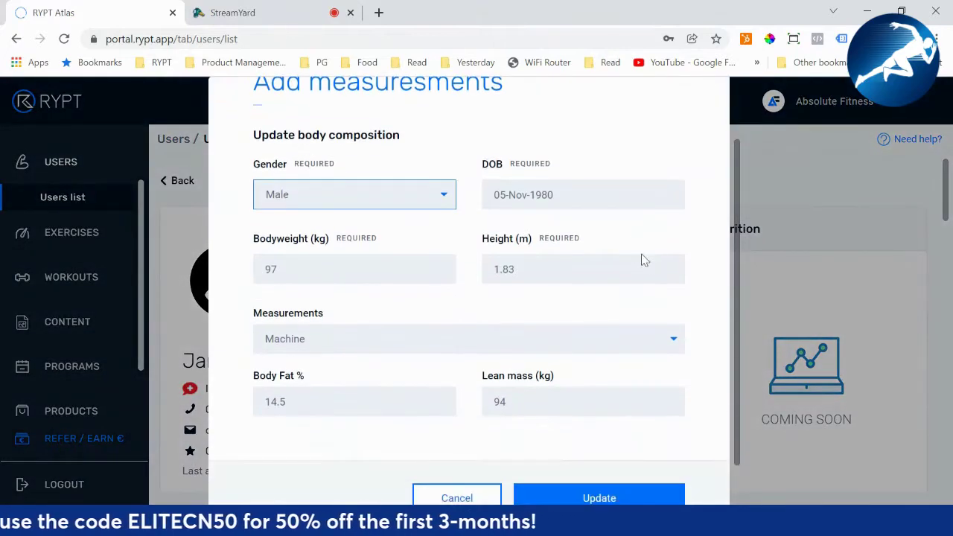
click(670, 336)
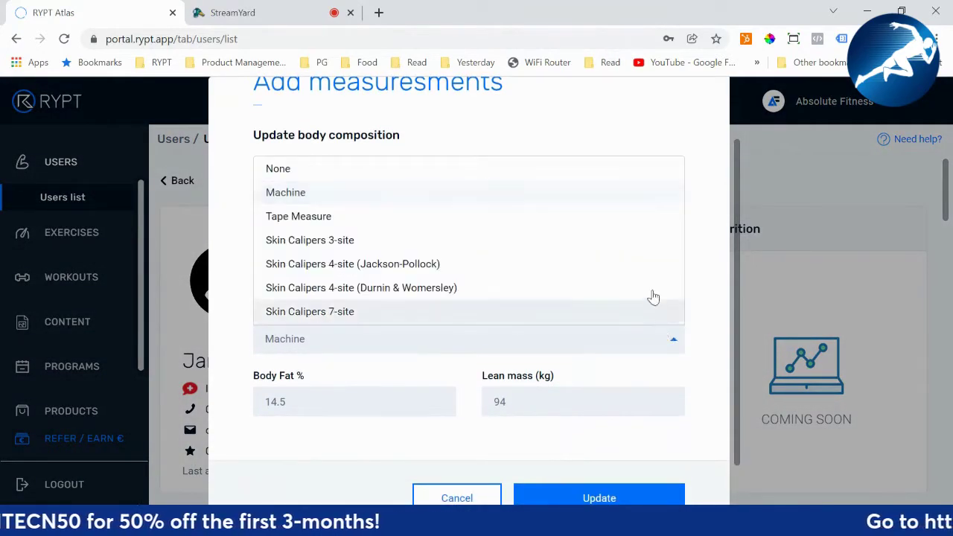
click(706, 195)
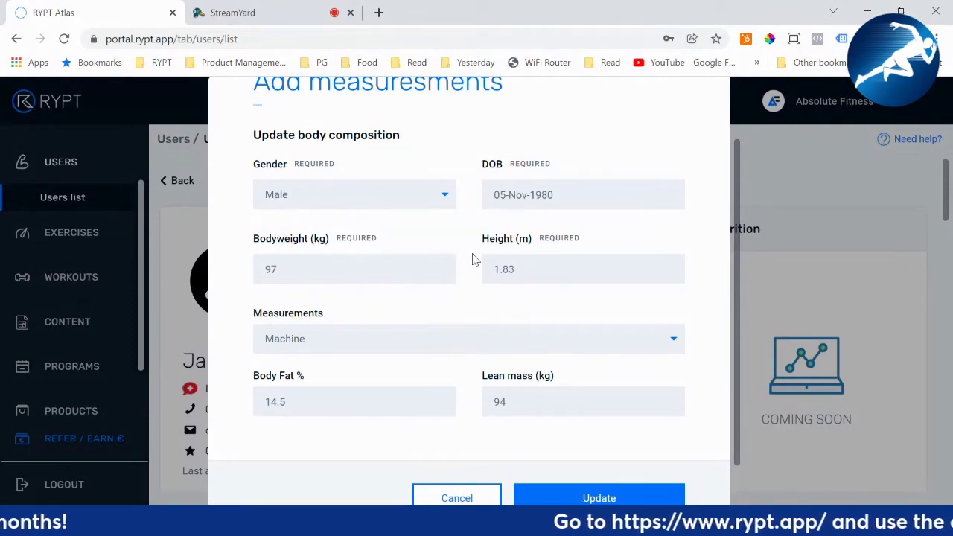
scroll(497, 417, down, 1)
click(493, 438)
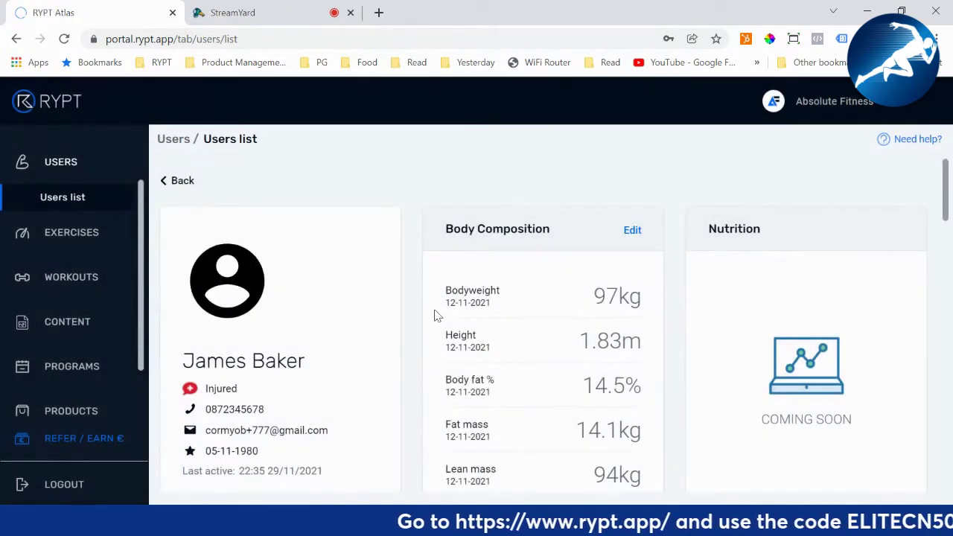
Examine the injury status, contact information and group membership on the client's profile
scroll(424, 283, down, 2)
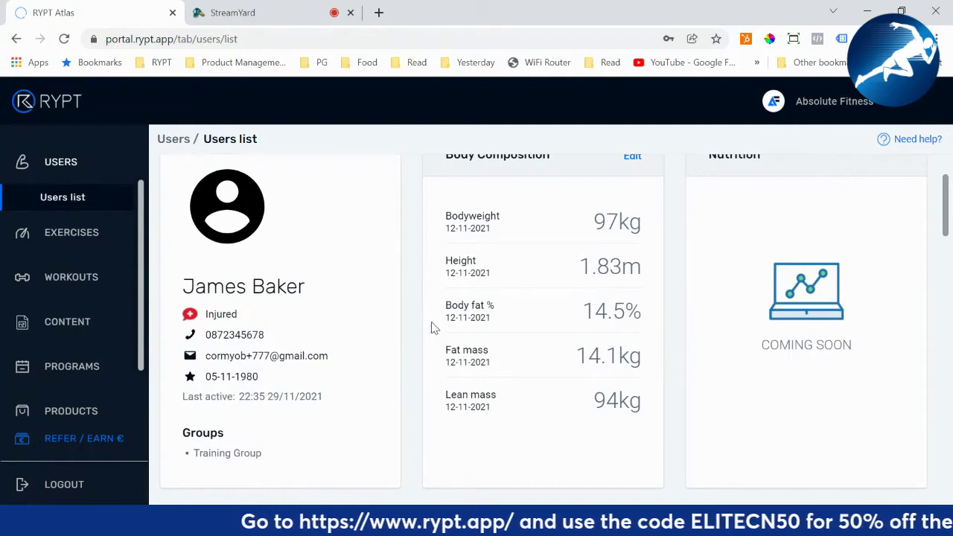
scroll(421, 342, up, 1)
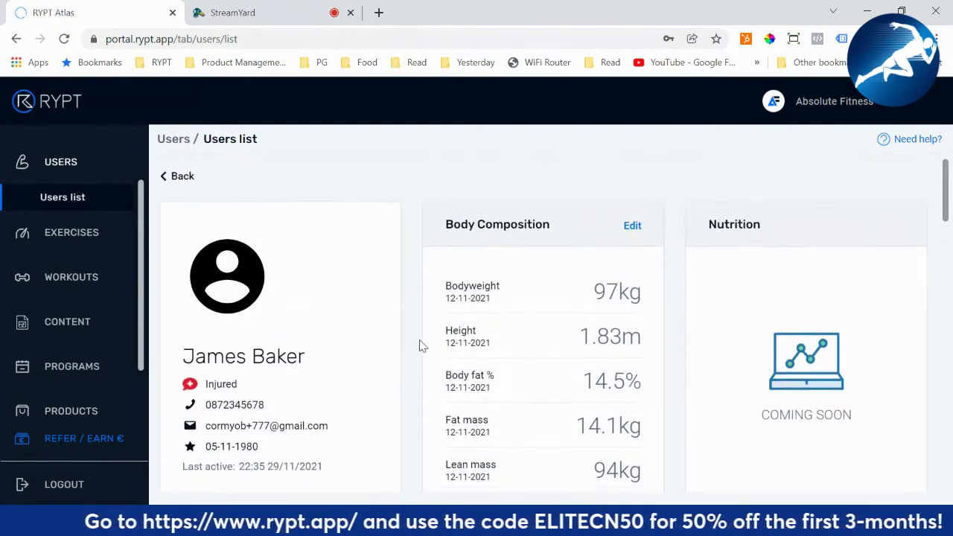
scroll(421, 343, down, 1)
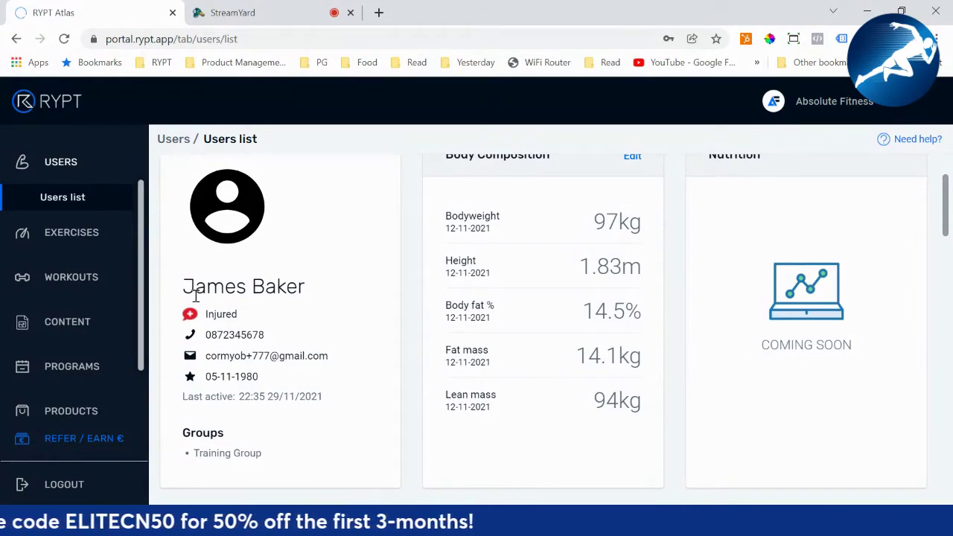
scroll(109, 312, up, 1)
scroll(109, 312, up, 2)
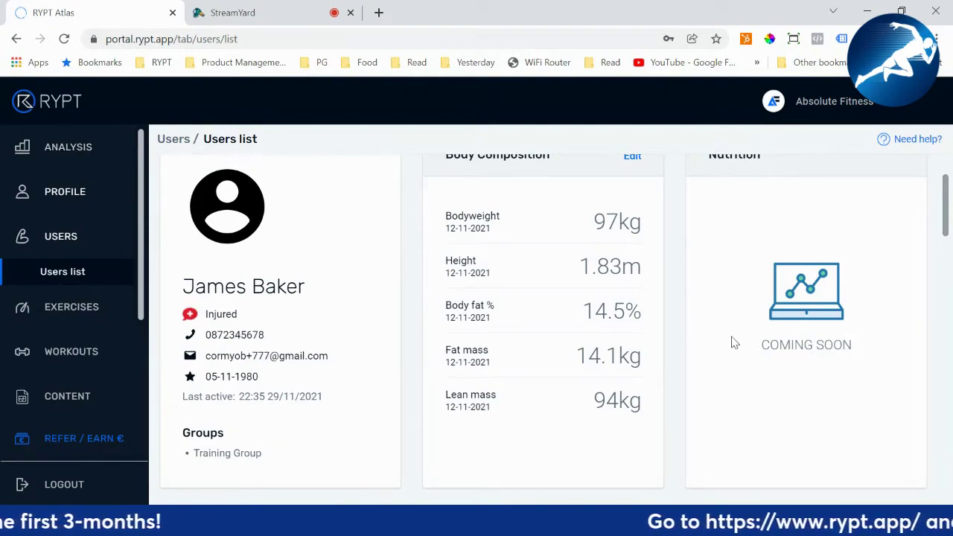
Review the client's profile down to the 1 Arm DB Row records and the training diary
scroll(685, 384, up, 2)
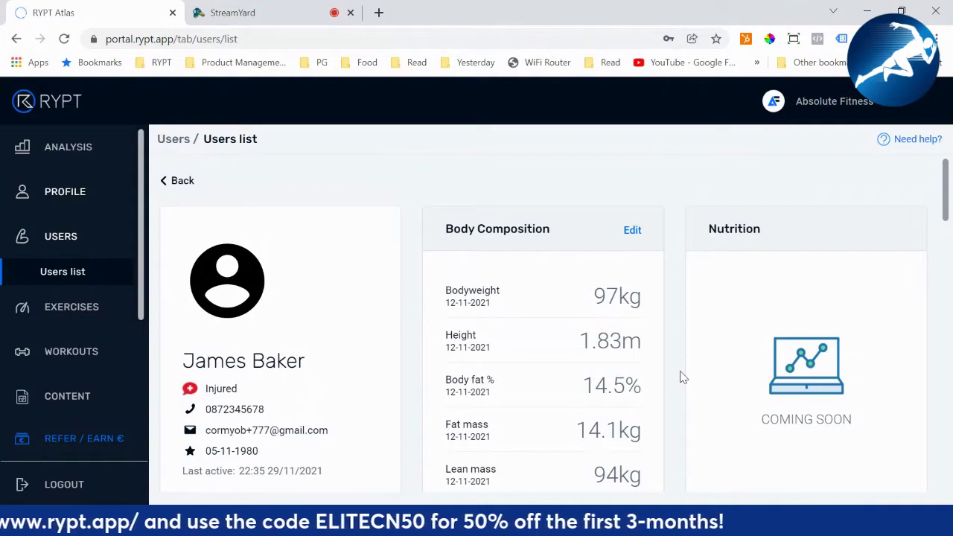
scroll(670, 323, down, 1)
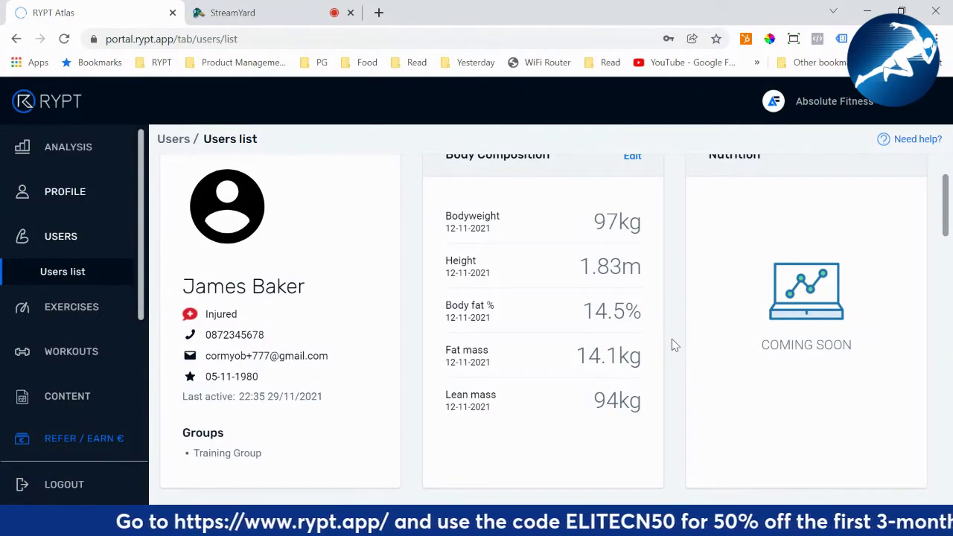
scroll(674, 345, down, 1)
scroll(673, 299, down, 3)
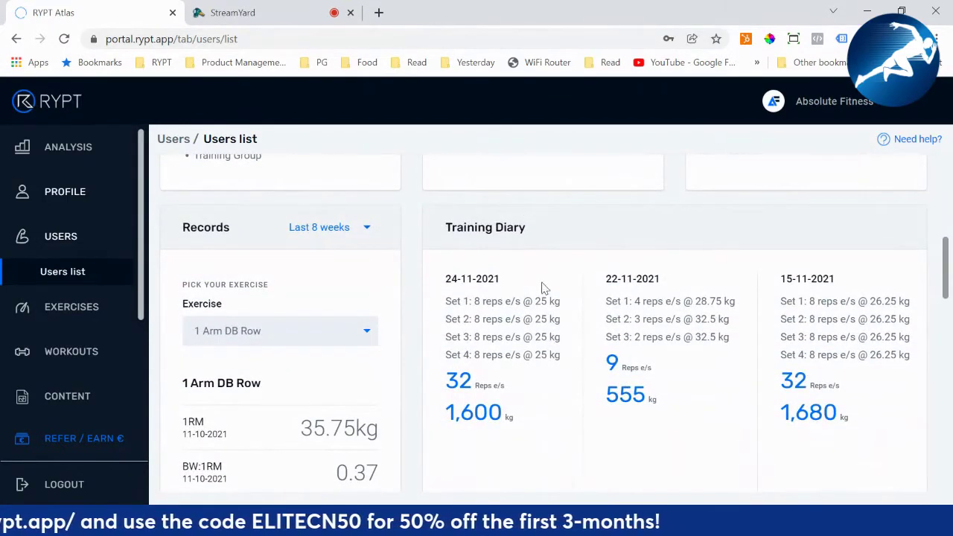
scroll(547, 294, down, 1)
scroll(548, 294, up, 1)
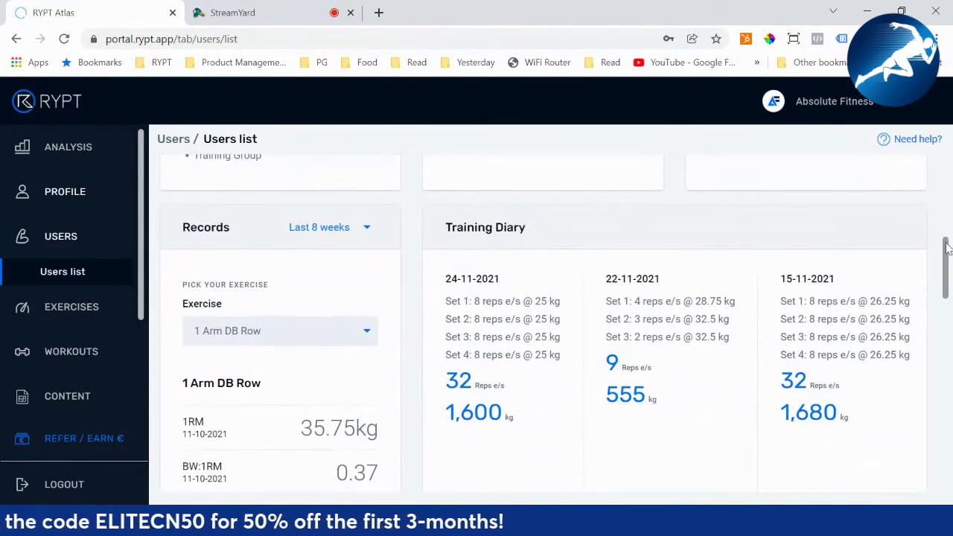
scroll(947, 255, down, 1)
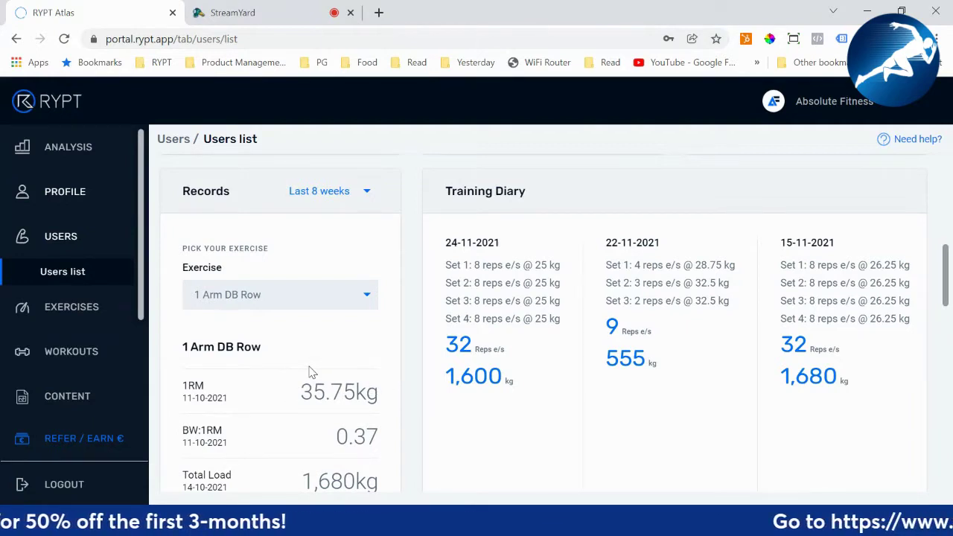
scroll(395, 378, down, 1)
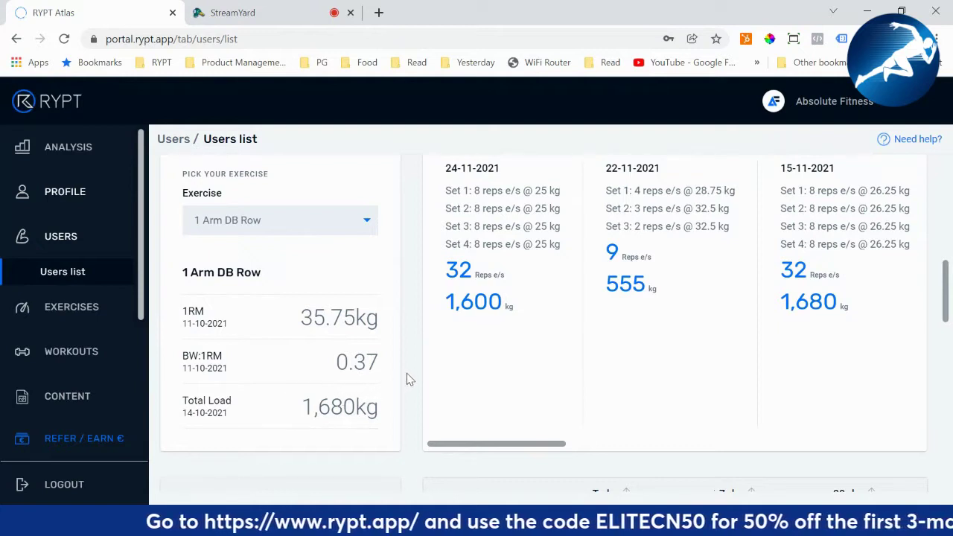
scroll(407, 376, up, 1)
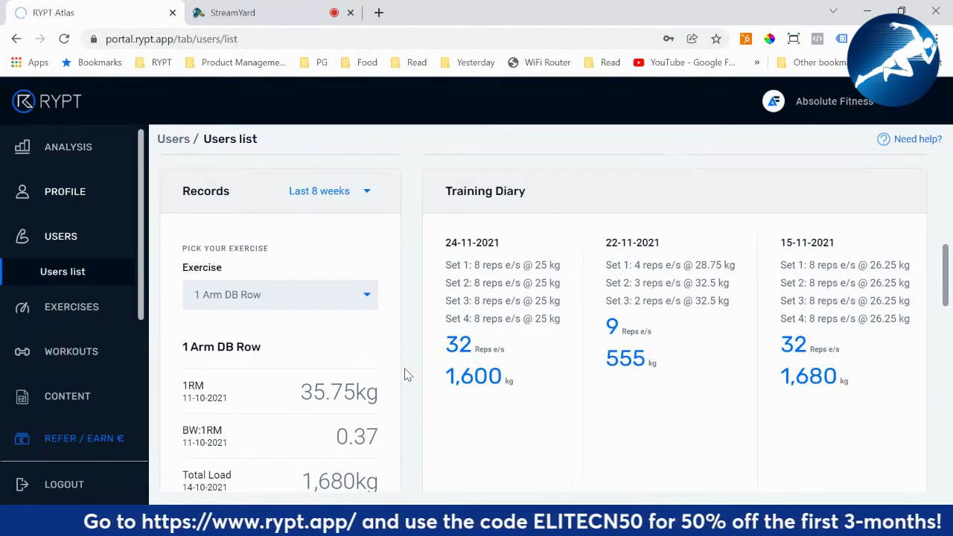
Inspect the exercises selectable for the client's records, keep 1 Arm DB Row, and examine its training diary entries
click(313, 304)
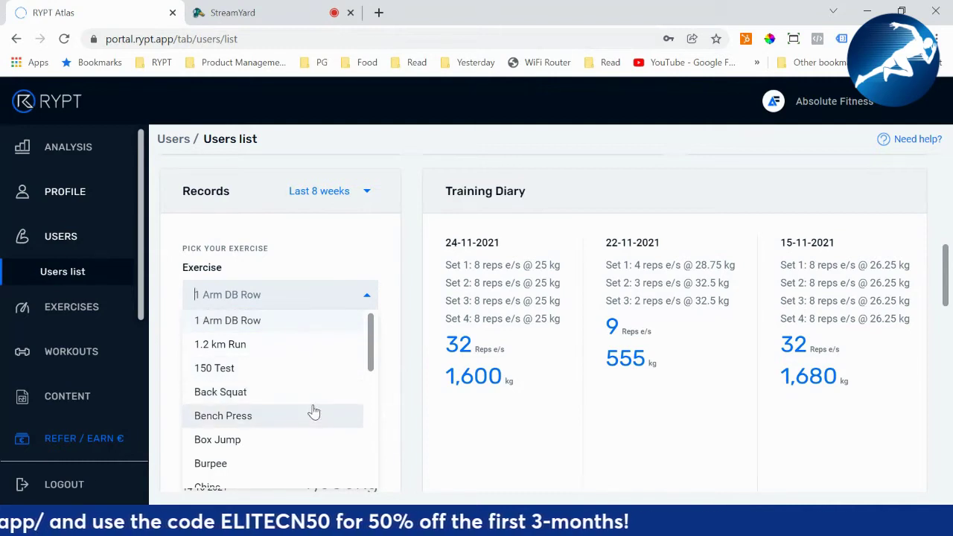
click(399, 300)
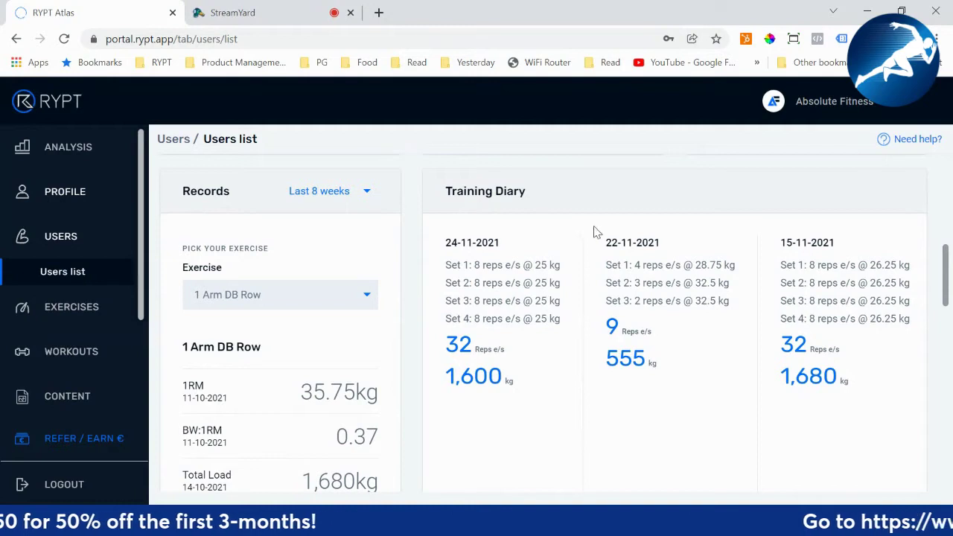
scroll(438, 298, down, 1)
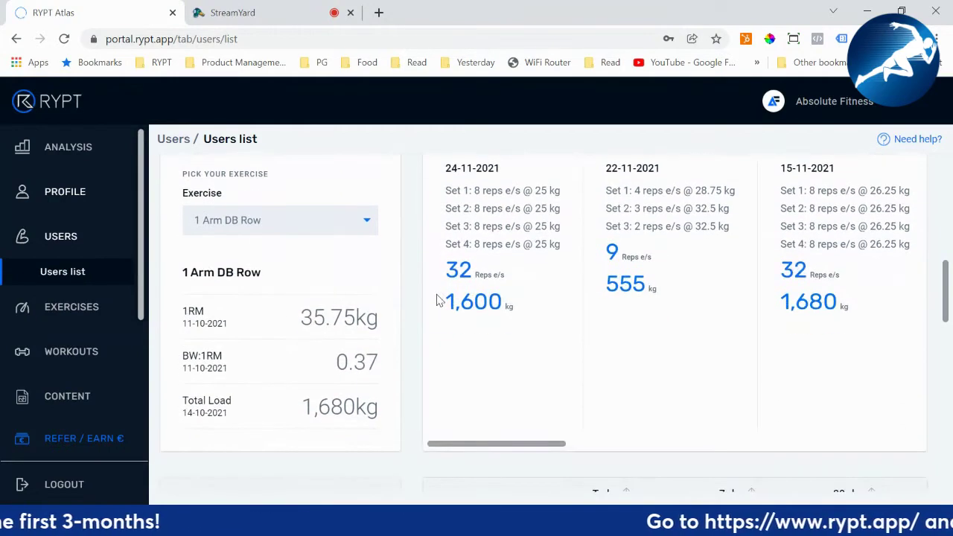
scroll(495, 385, up, 1)
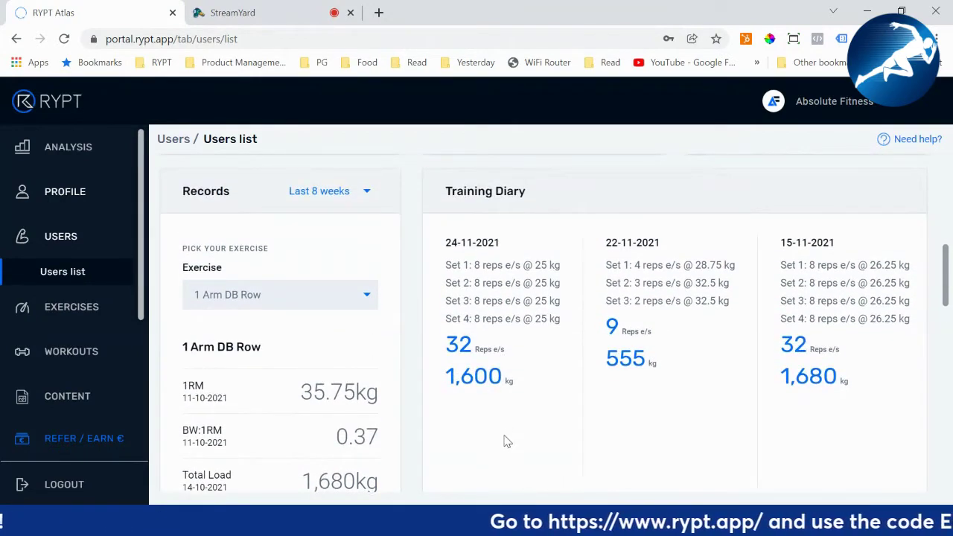
scroll(739, 355, down, 1)
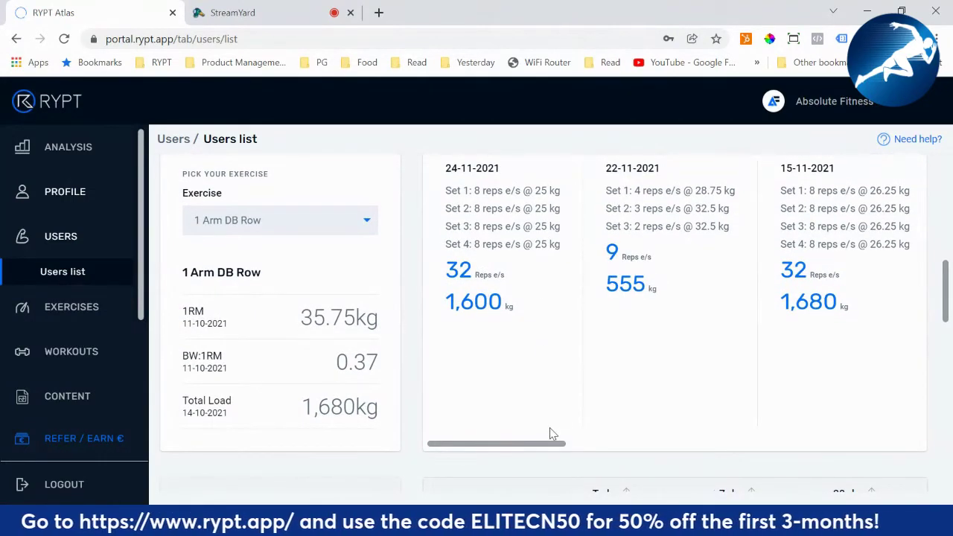
mouse_move(552, 445)
mouse_down()
mouse_move(610, 444)
mouse_move(549, 446)
mouse_up()
scroll(536, 410, up, 1)
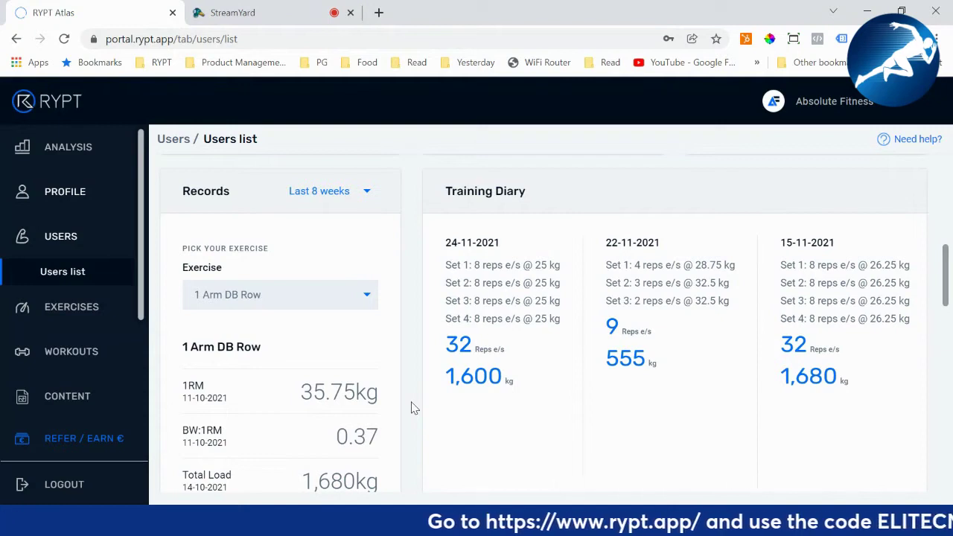
scroll(414, 408, down, 1)
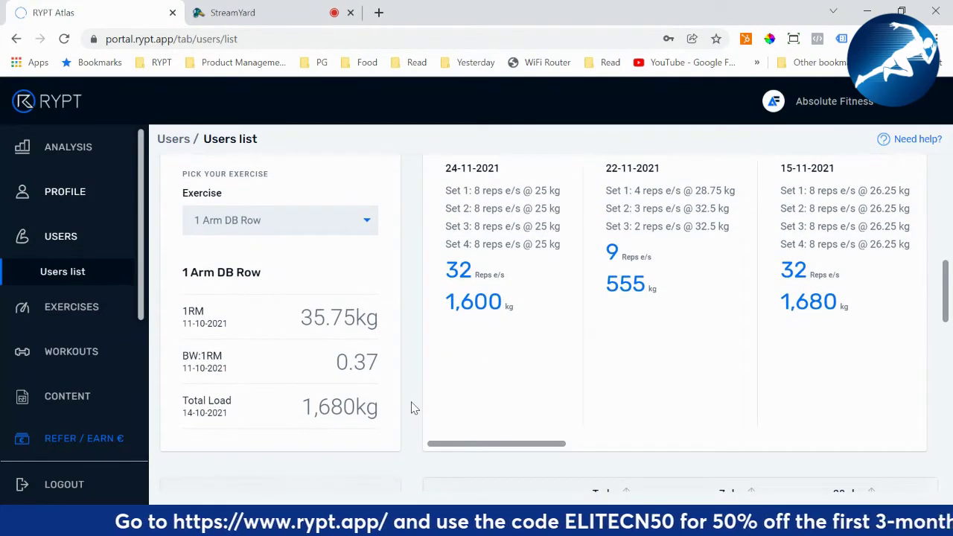
Set the client's Lifestyle summary to the 7-day period
scroll(414, 408, down, 2)
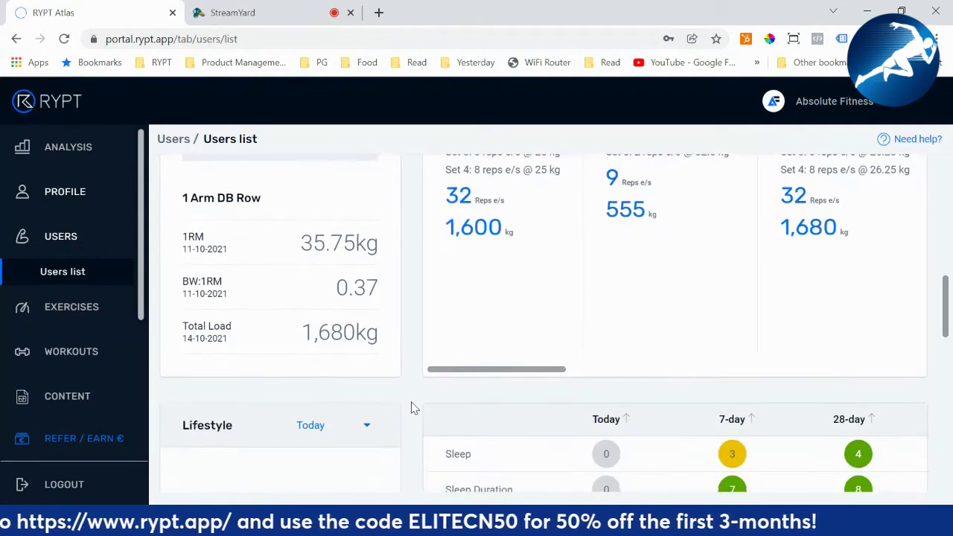
scroll(414, 408, down, 2)
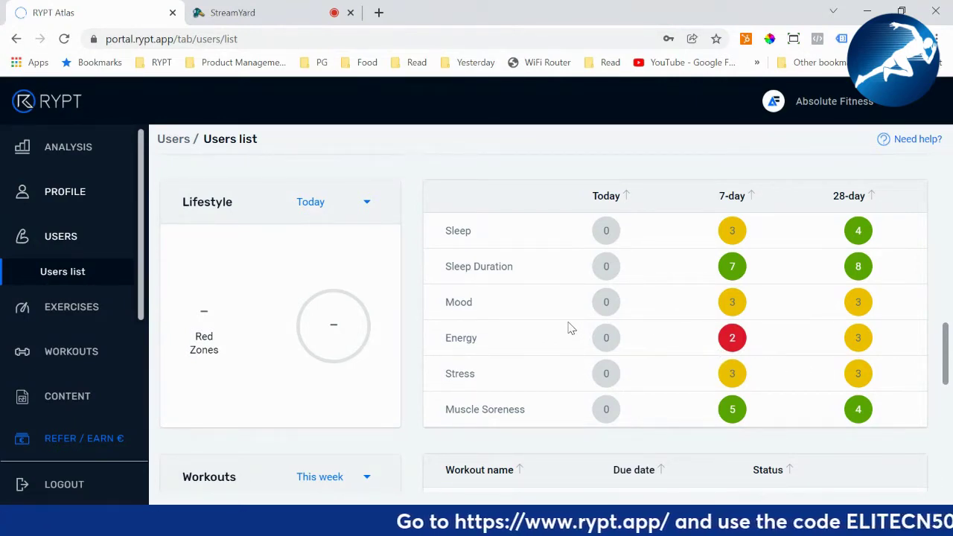
click(364, 204)
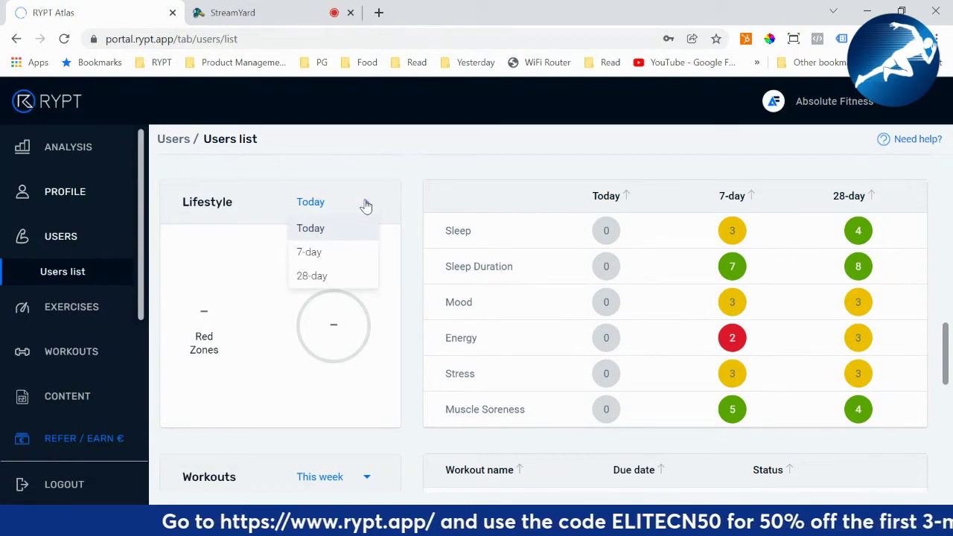
click(362, 253)
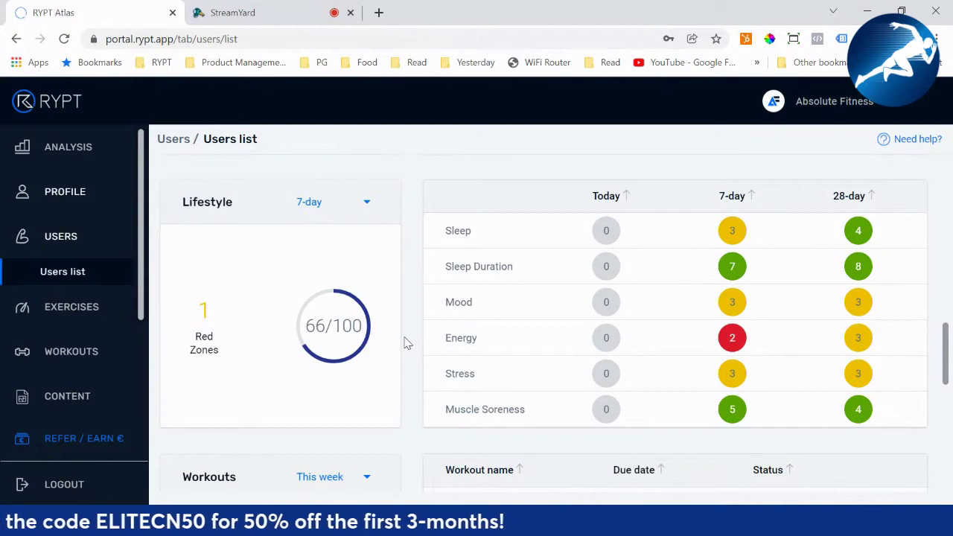
Inspect the time periods available for the client's Workouts summary without changing the selection
scroll(406, 338, down, 3)
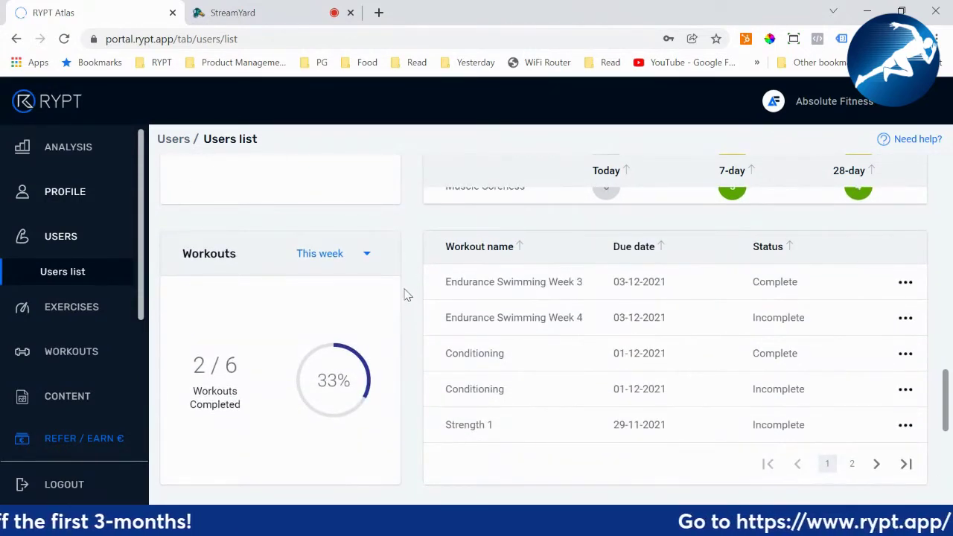
click(363, 266)
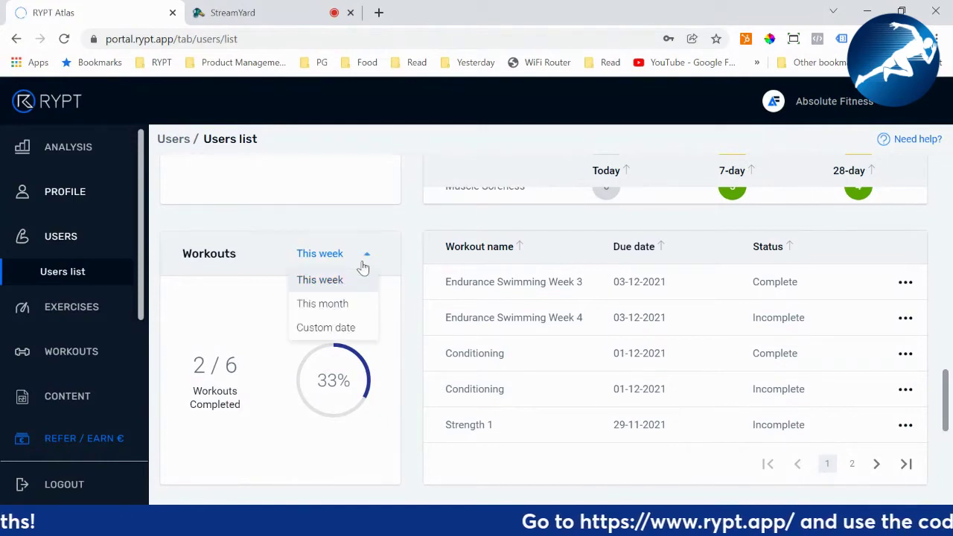
click(416, 253)
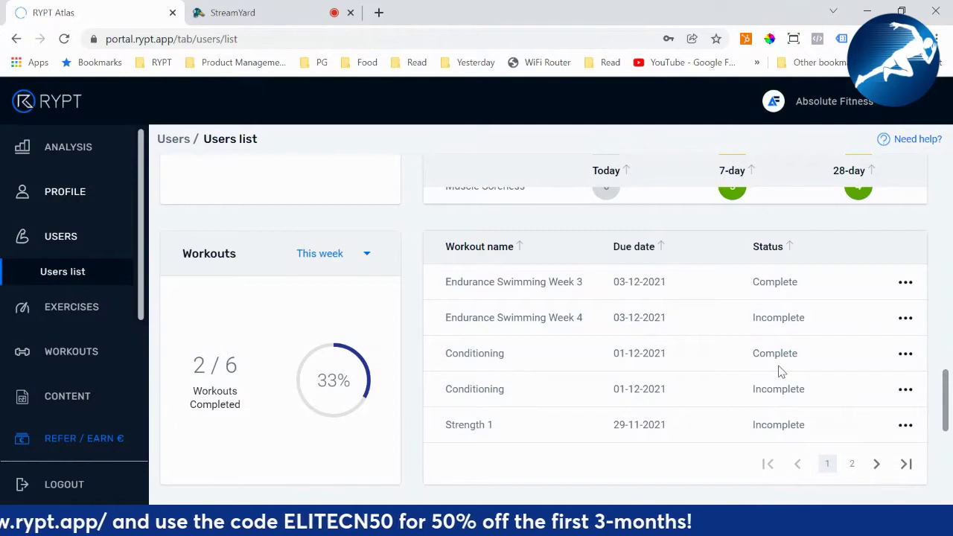
Inspect the actions available for the completed Conditioning workout due 01-12-2021 and view the second page of this week's workouts
click(905, 427)
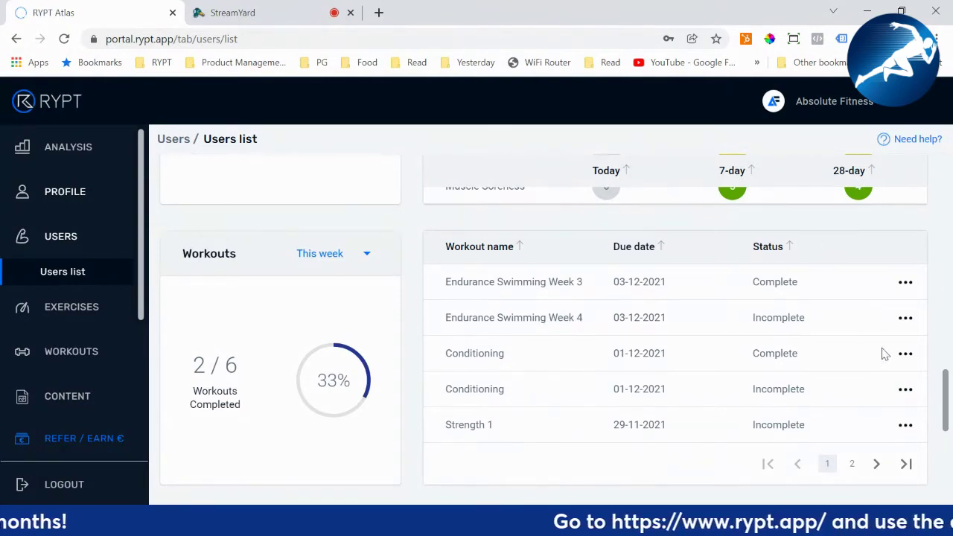
click(905, 354)
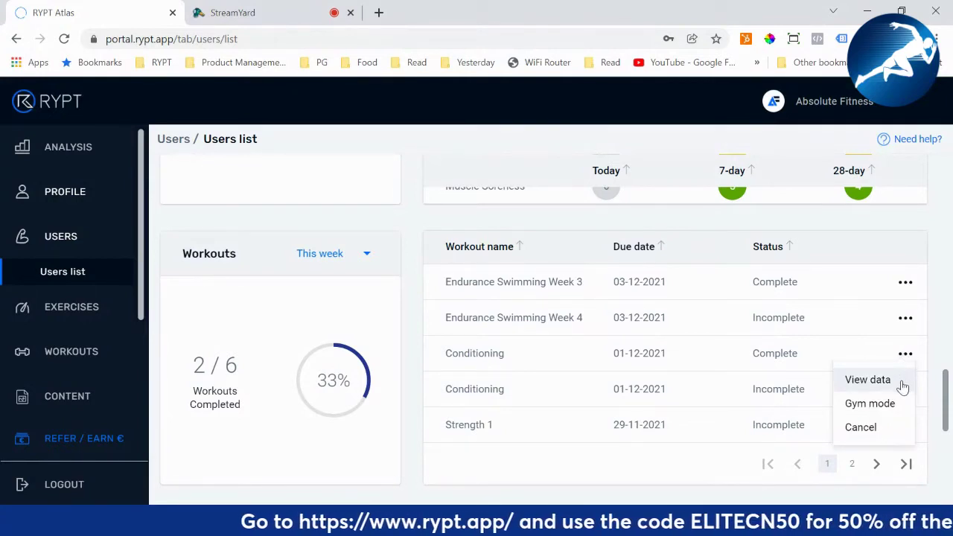
click(921, 365)
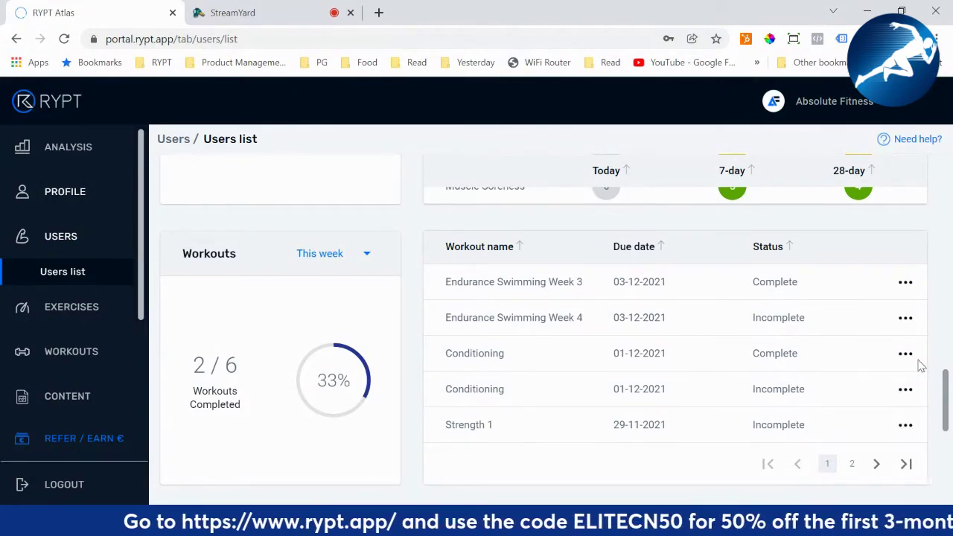
click(877, 464)
Filter the client's workouts to this month and browse through the pages of the workout list
click(350, 250)
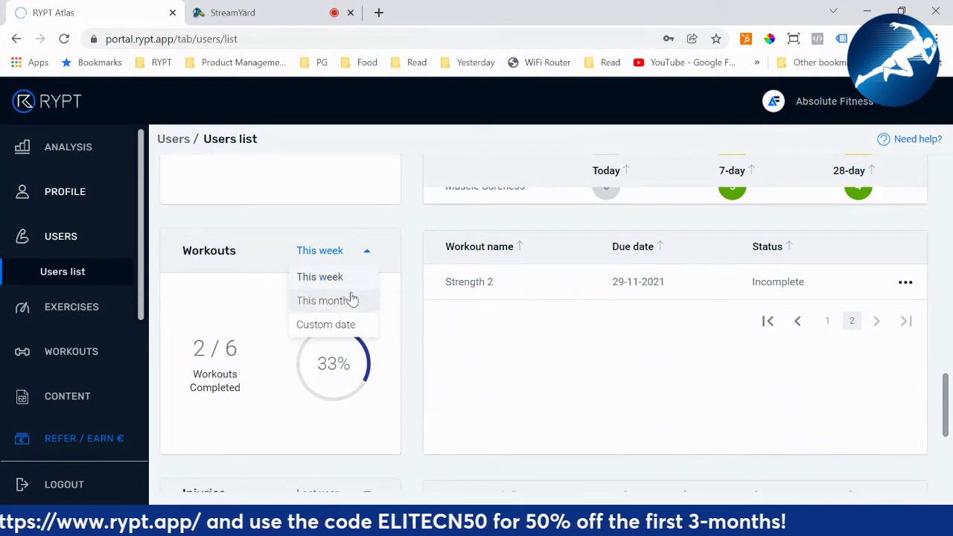
click(344, 321)
click(341, 253)
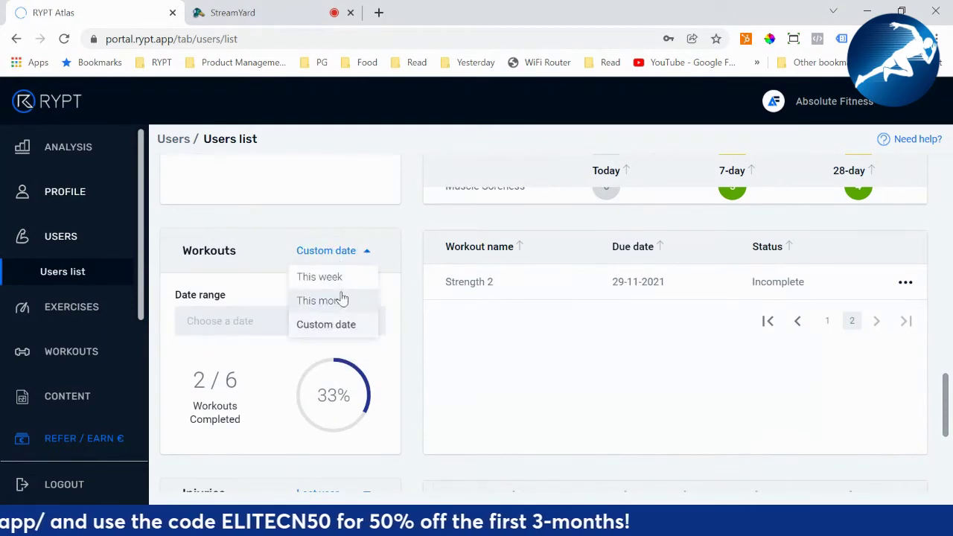
click(340, 299)
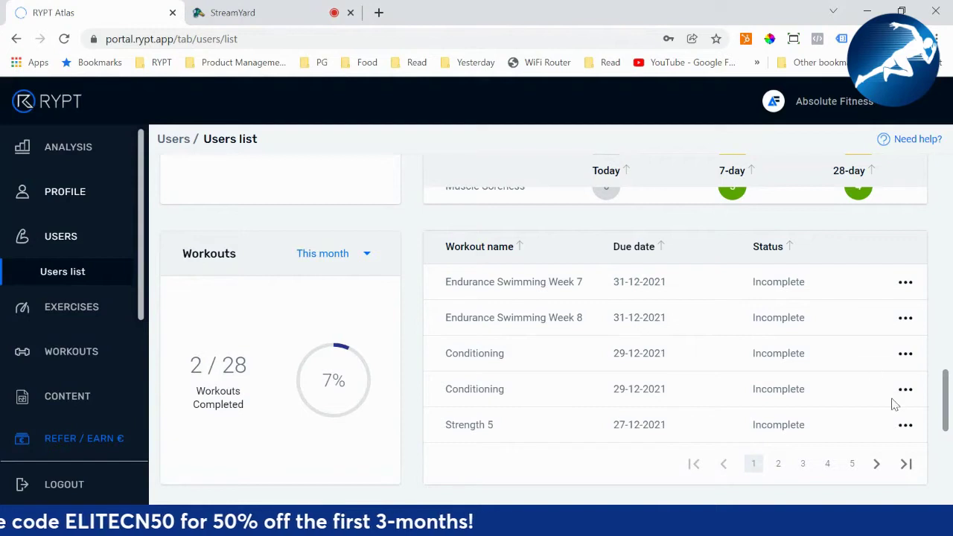
click(844, 462)
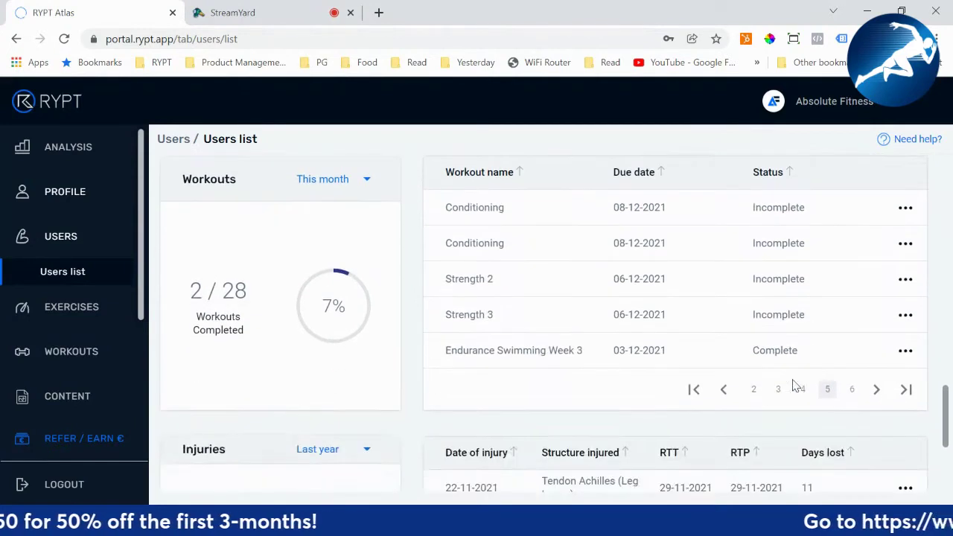
click(804, 463)
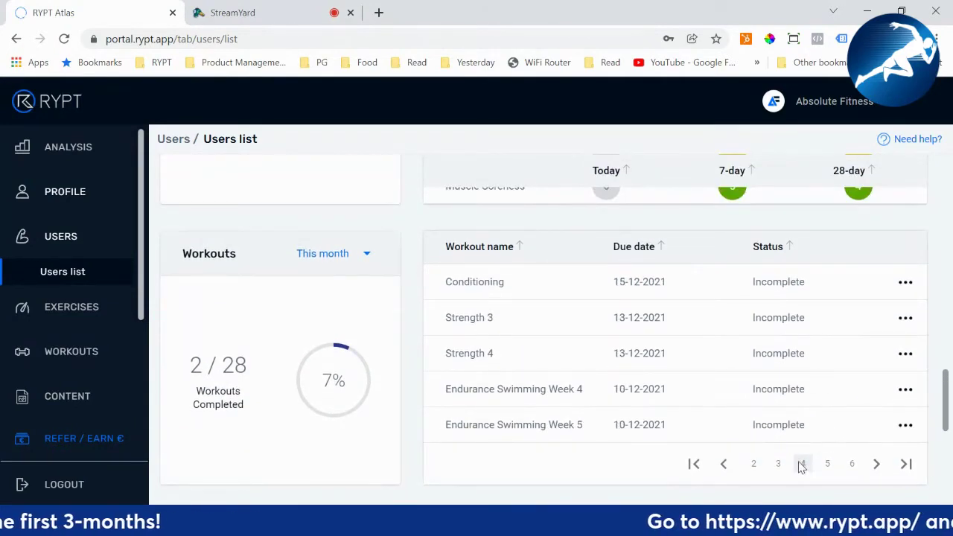
click(777, 463)
click(755, 464)
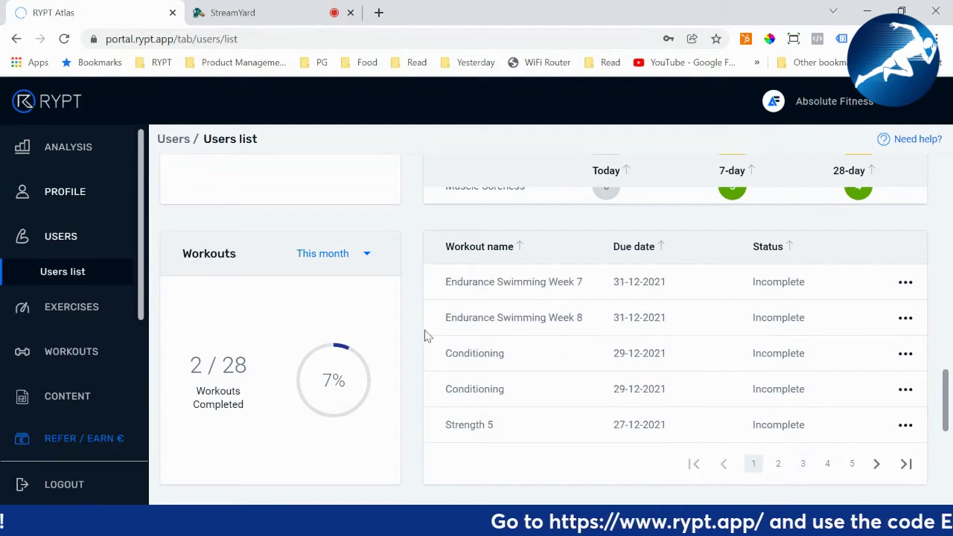
Filter the client's workouts to the custom date range 22-Nov-2021 to 28-Nov-2021
click(365, 254)
click(348, 323)
click(334, 323)
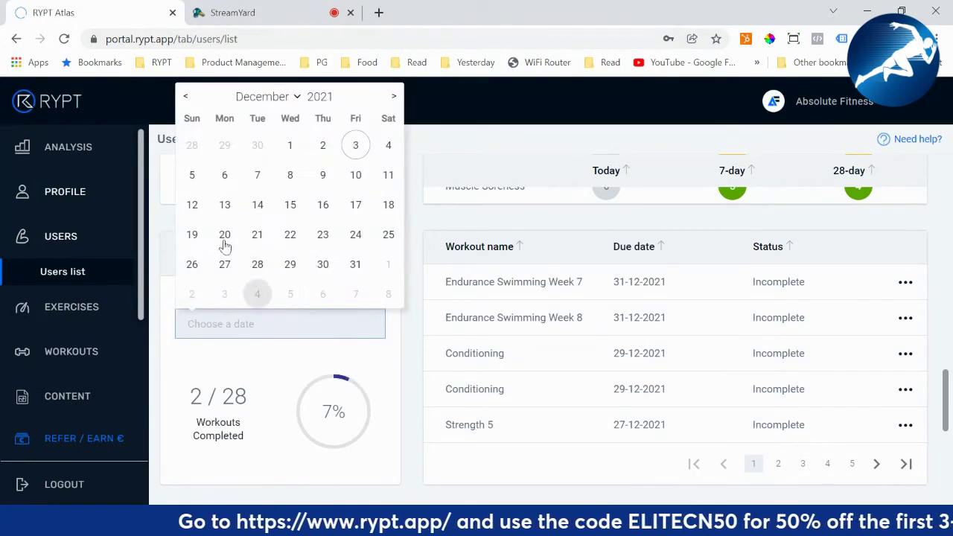
click(185, 96)
click(225, 235)
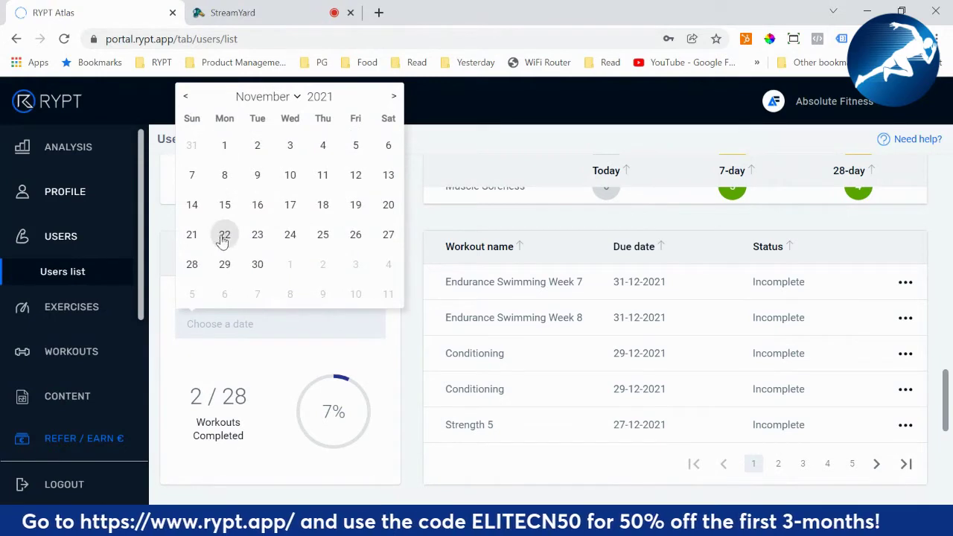
click(193, 265)
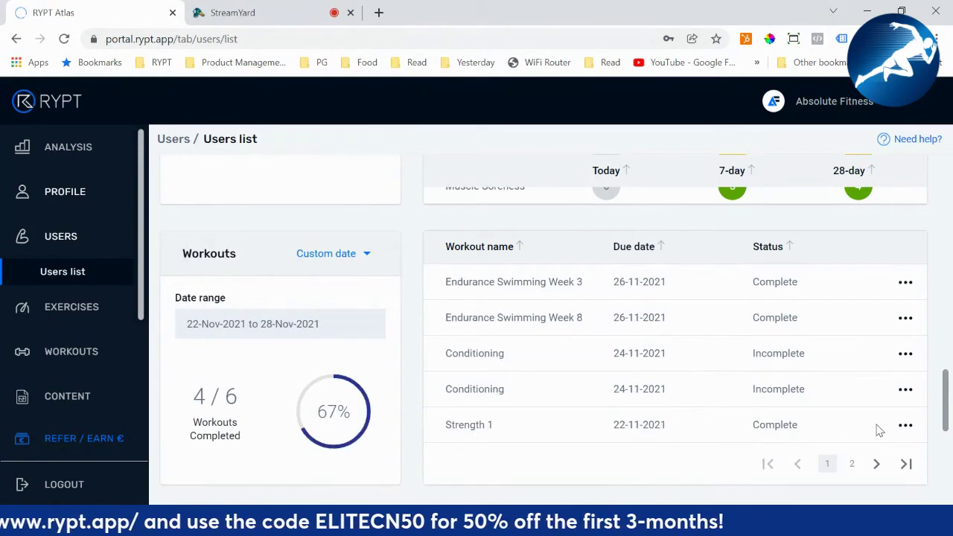
Open the data of the client's completed Strength 1 workout due 22-11-2021
click(904, 424)
click(863, 350)
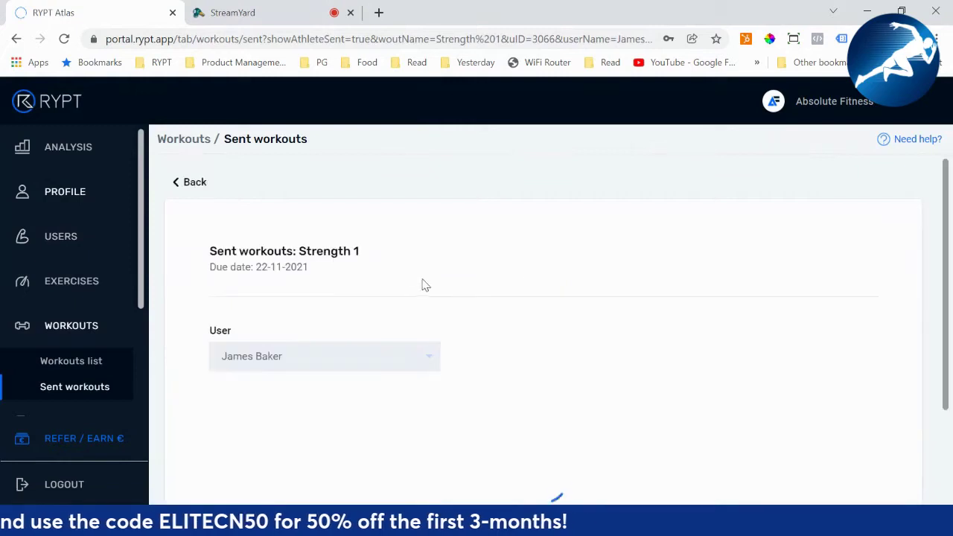
scroll(512, 275, down, 1)
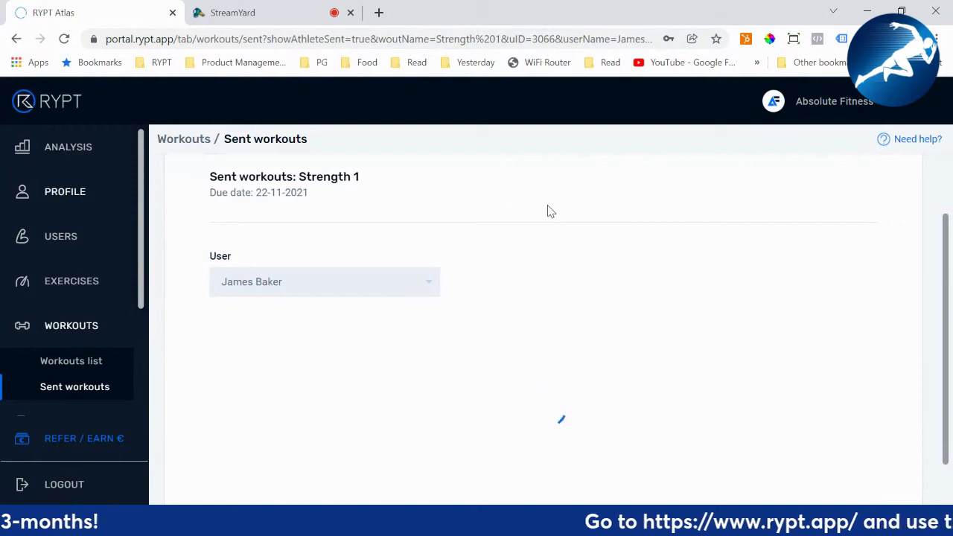
Return from the Strength 1 workout data to the client's profile and reload the page
scroll(550, 212, down, 1)
scroll(549, 212, down, 1)
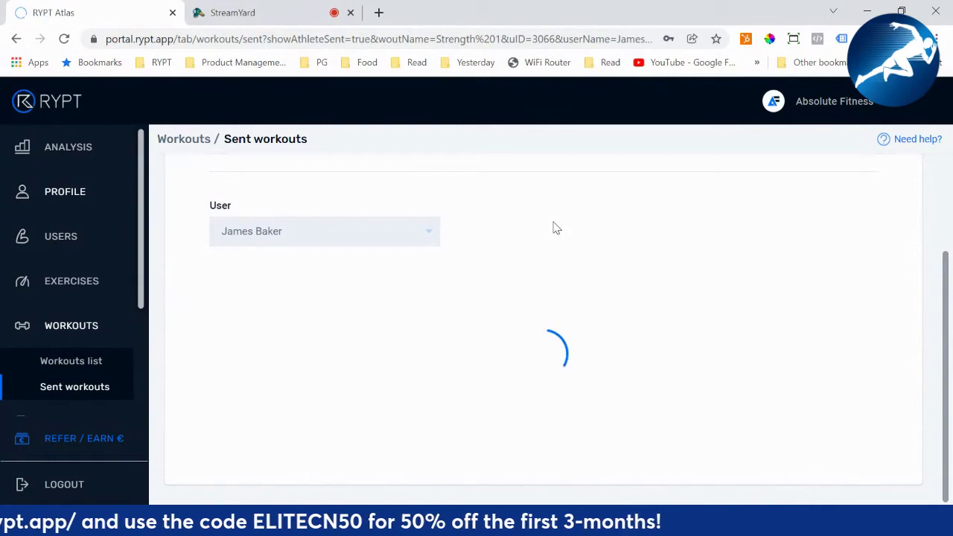
scroll(554, 228, up, 2)
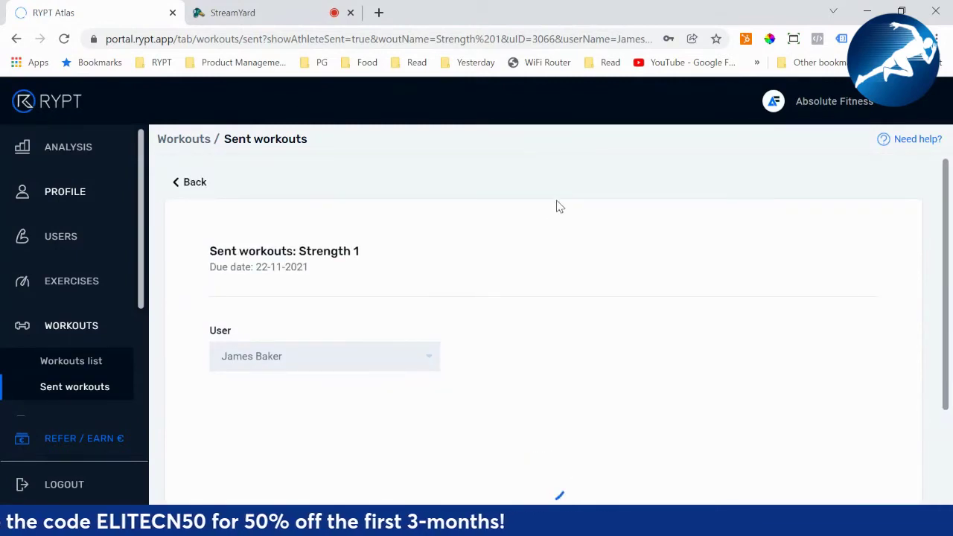
click(195, 181)
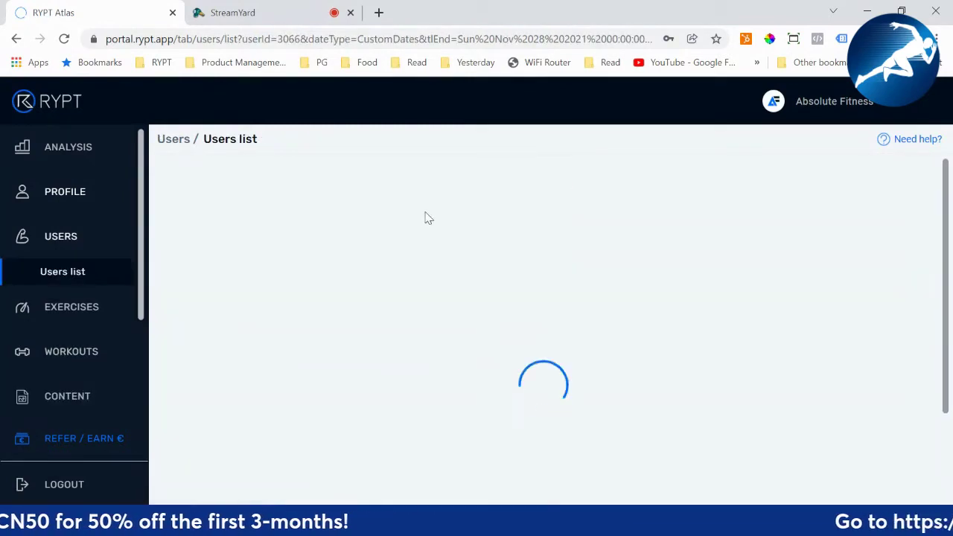
click(63, 42)
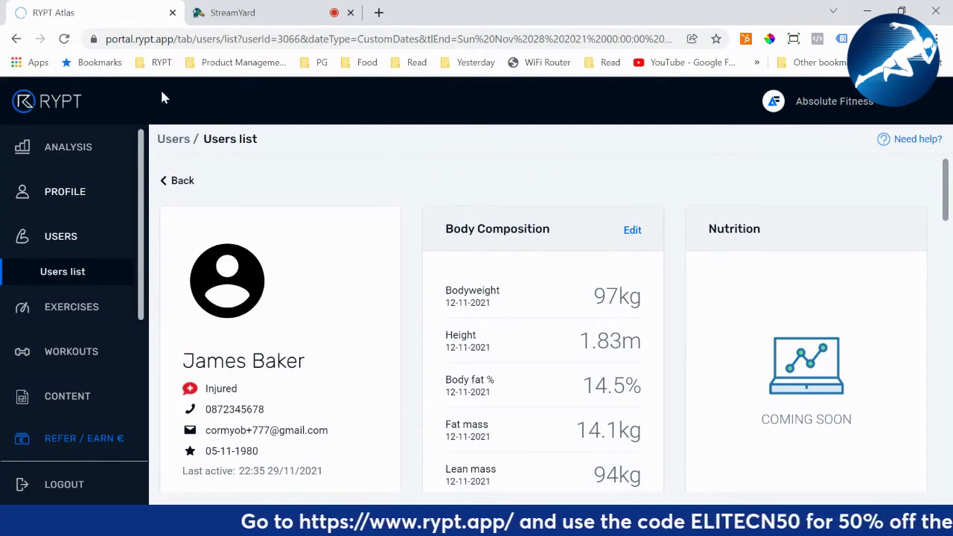
Reopen the data of the client's completed Strength 1 workout due 22-11-2021
scroll(517, 318, down, 10)
scroll(421, 308, down, 2)
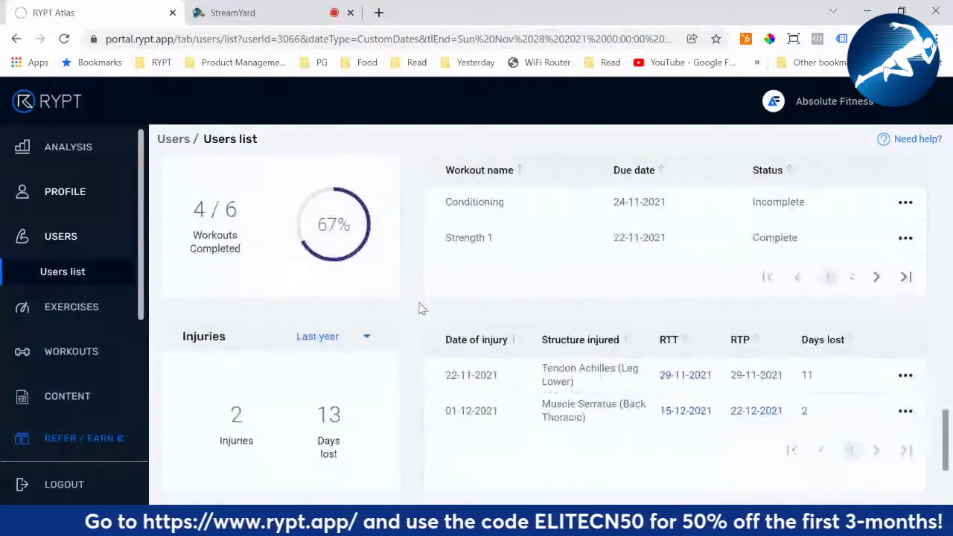
scroll(421, 304, up, 2)
click(903, 389)
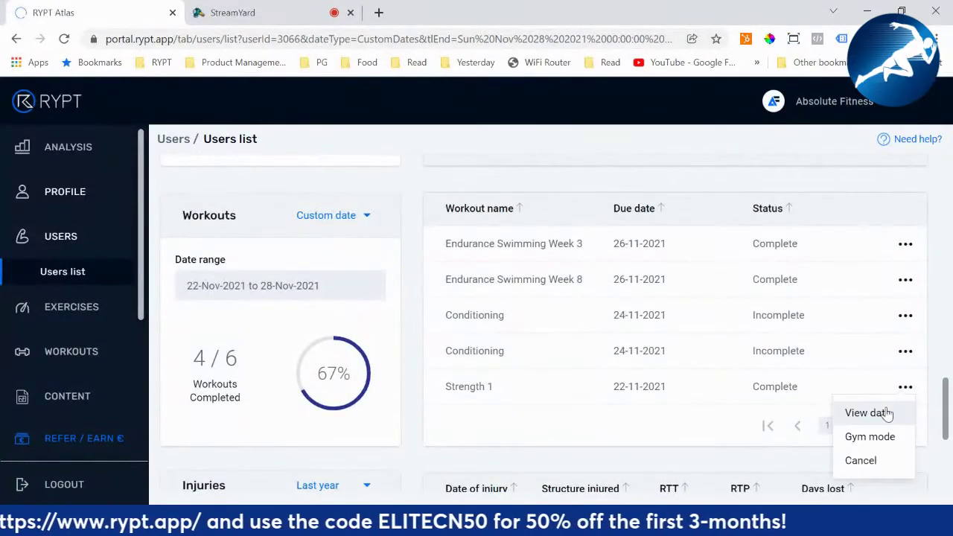
click(885, 411)
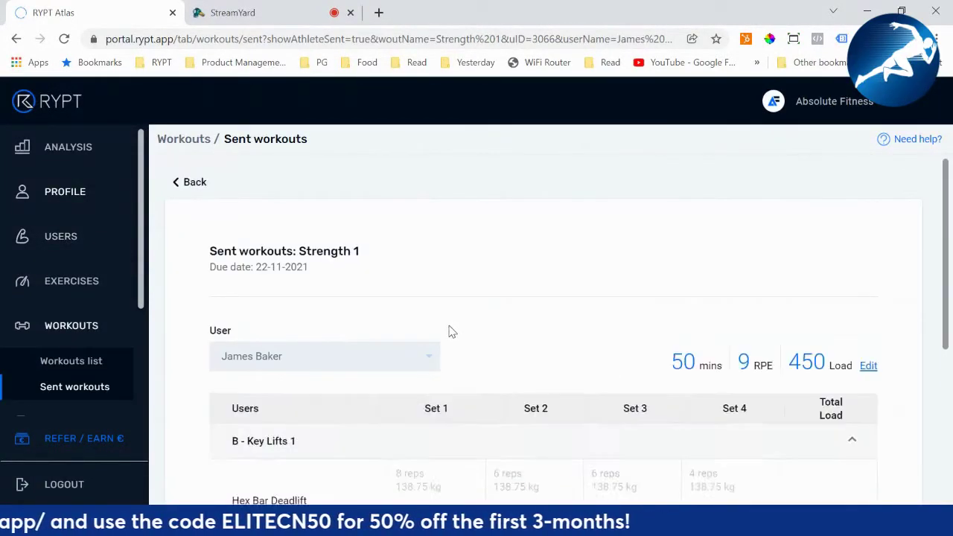
Examine the recorded sets under B - Key Lifts 1 and expand the C - Key Lifts 2 section
scroll(446, 327, down, 2)
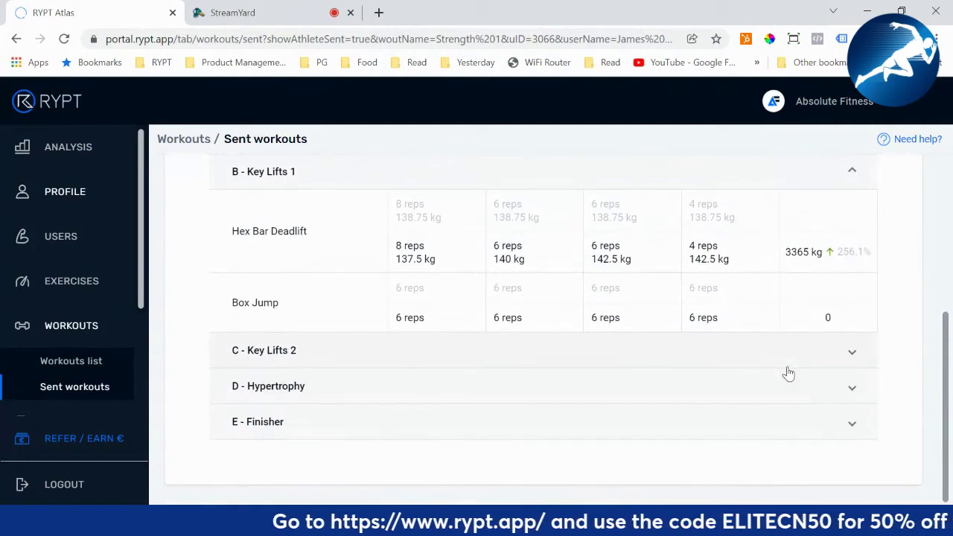
click(780, 362)
scroll(484, 335, up, 4)
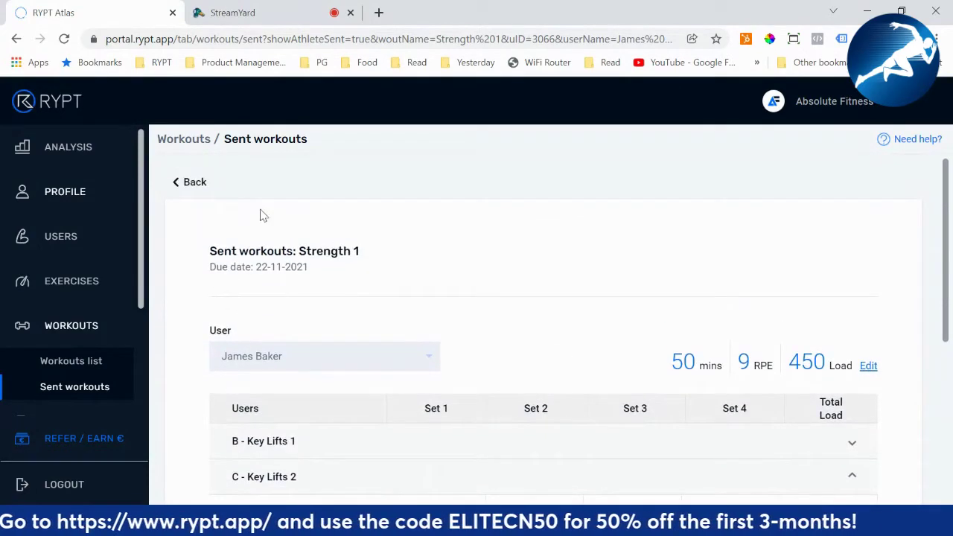
Return to the client's profile and review the workouts and the injuries from the last year
click(190, 182)
scroll(440, 246, down, 1)
scroll(443, 253, down, 15)
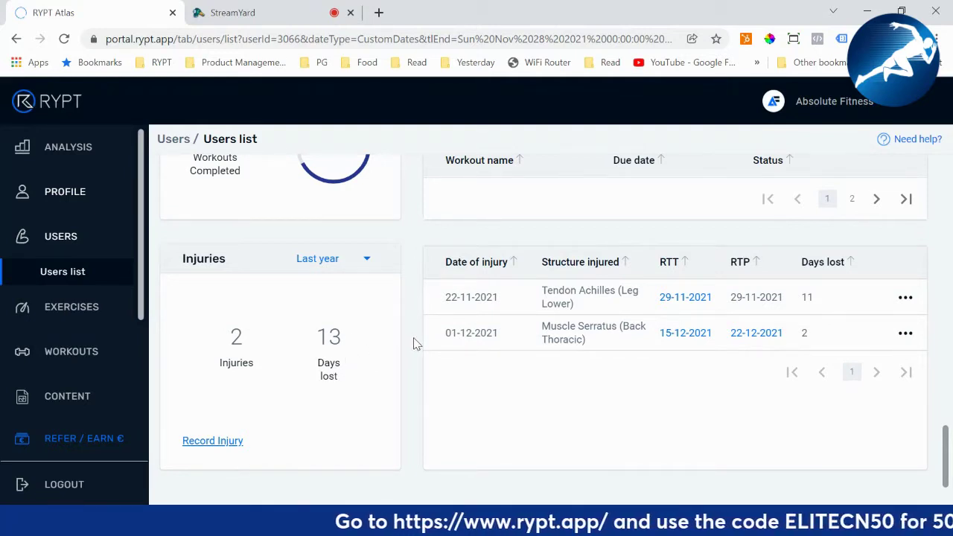
scroll(411, 361, up, 1)
scroll(410, 362, up, 2)
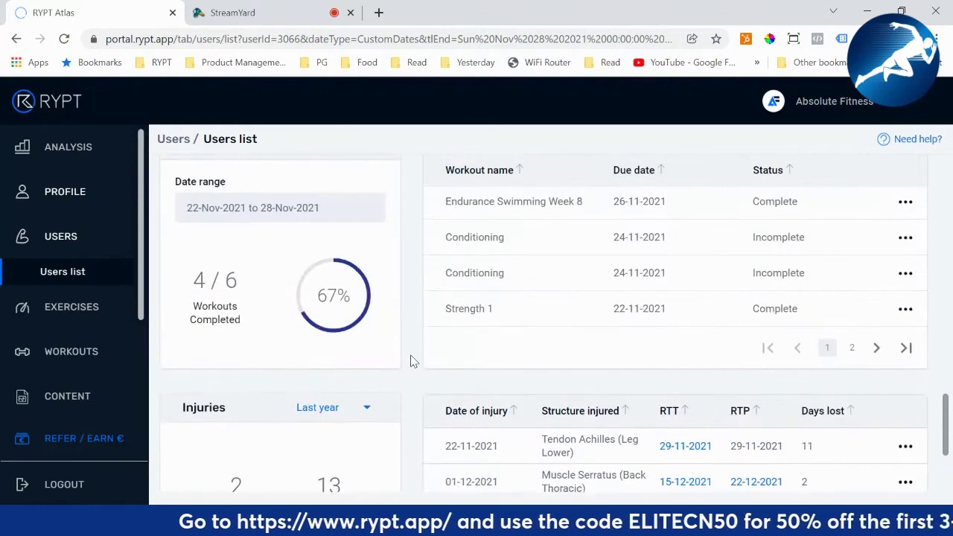
scroll(410, 361, down, 2)
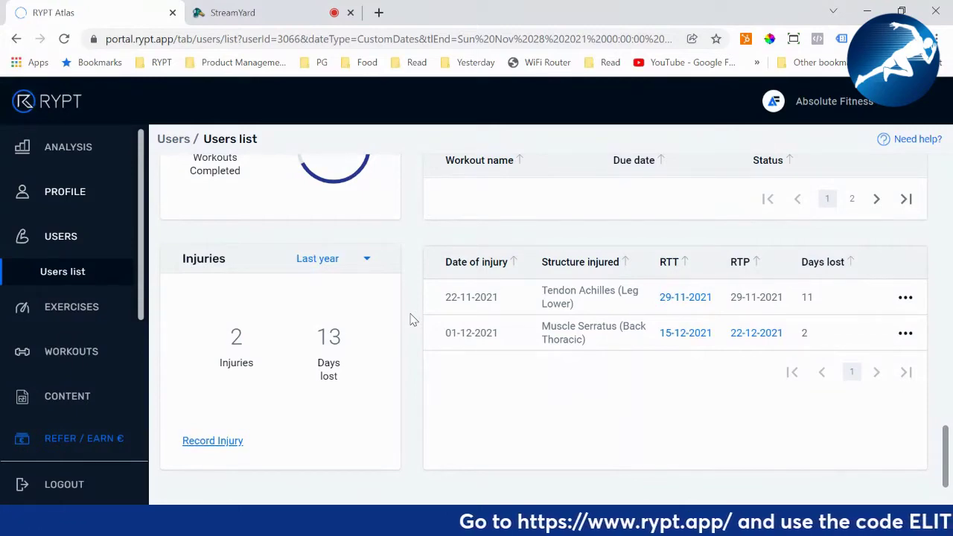
scroll(431, 323, up, 6)
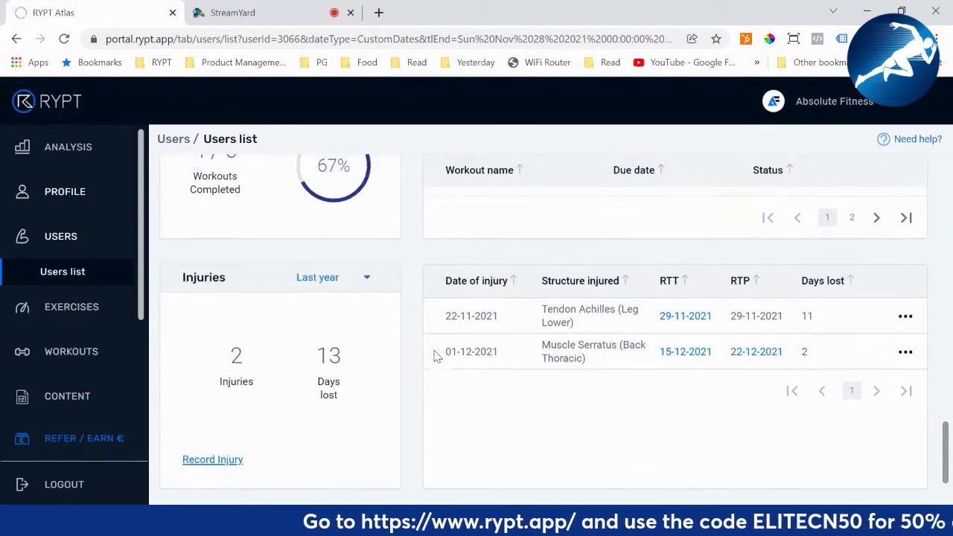
scroll(437, 356, up, 10)
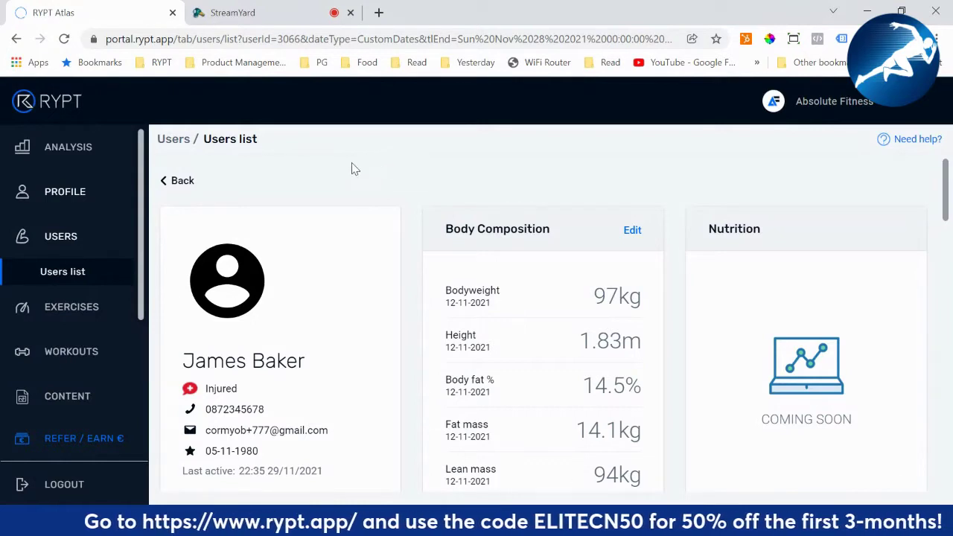
Leave the client's profile for the users list and open the exercises list
click(183, 181)
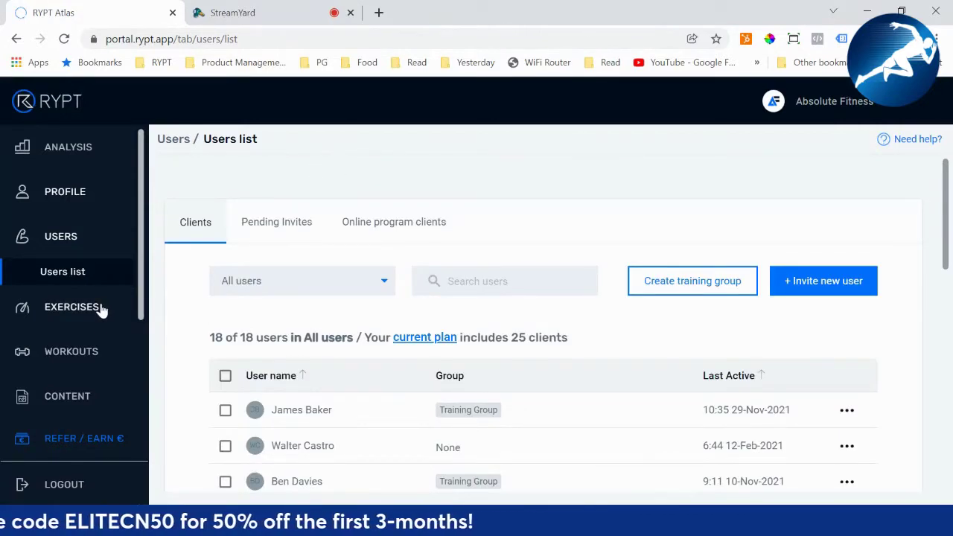
scroll(102, 336, down, 1)
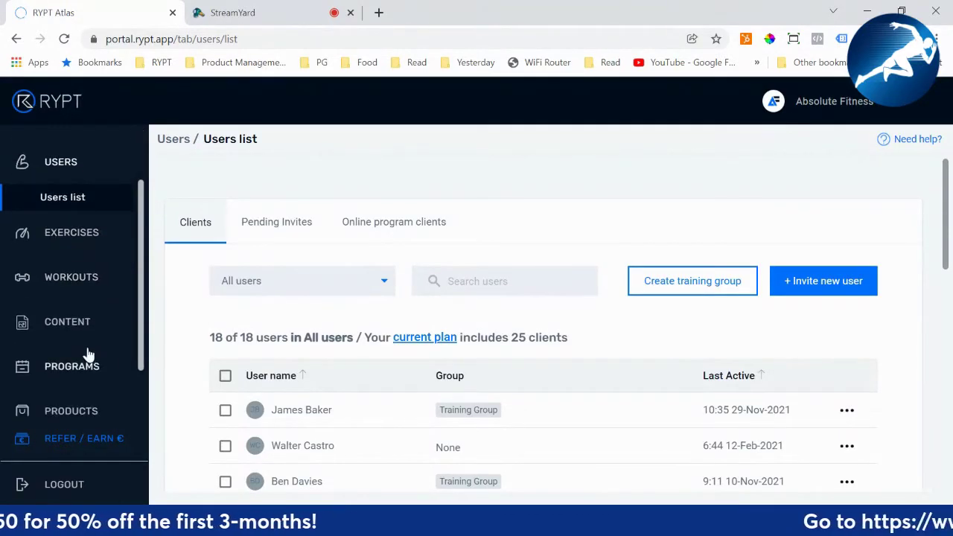
click(84, 241)
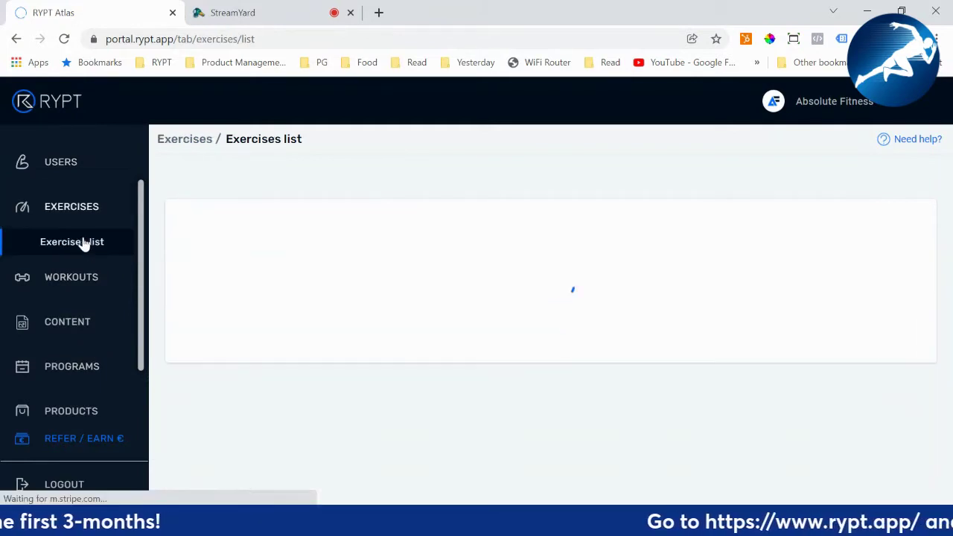
scroll(389, 259, down, 1)
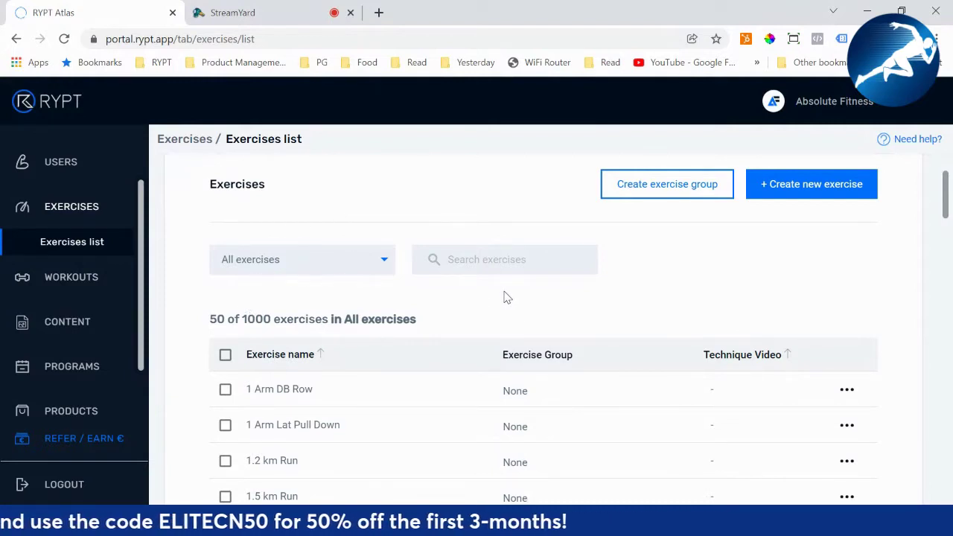
scroll(506, 298, up, 1)
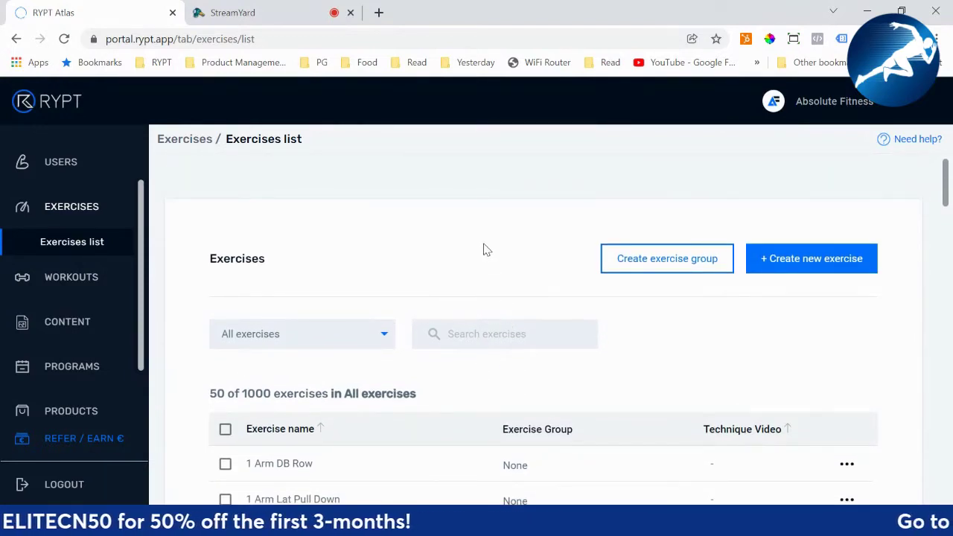
scroll(516, 266, down, 1)
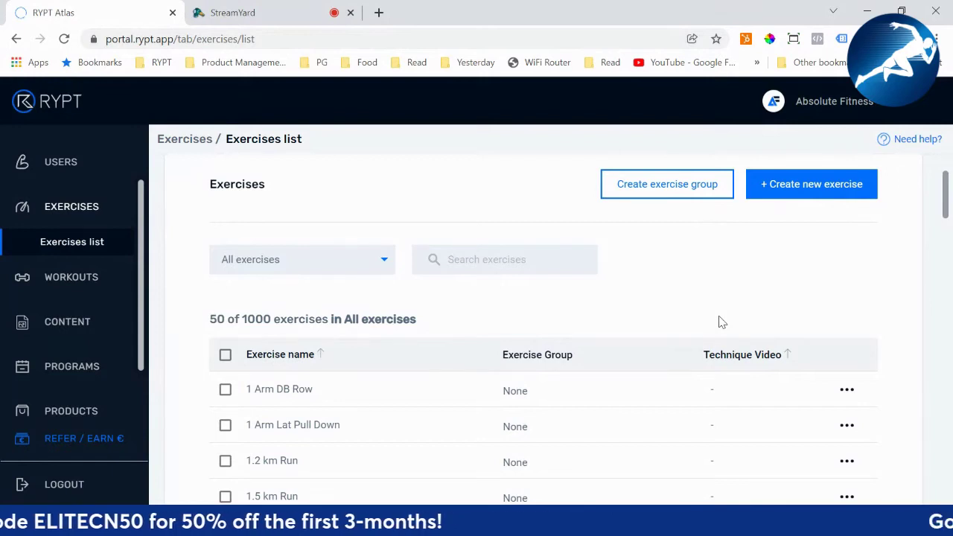
Open the 1 Arm DB Row exercise for editing and review its name, main muscle group, metrics, video and step fields
click(316, 392)
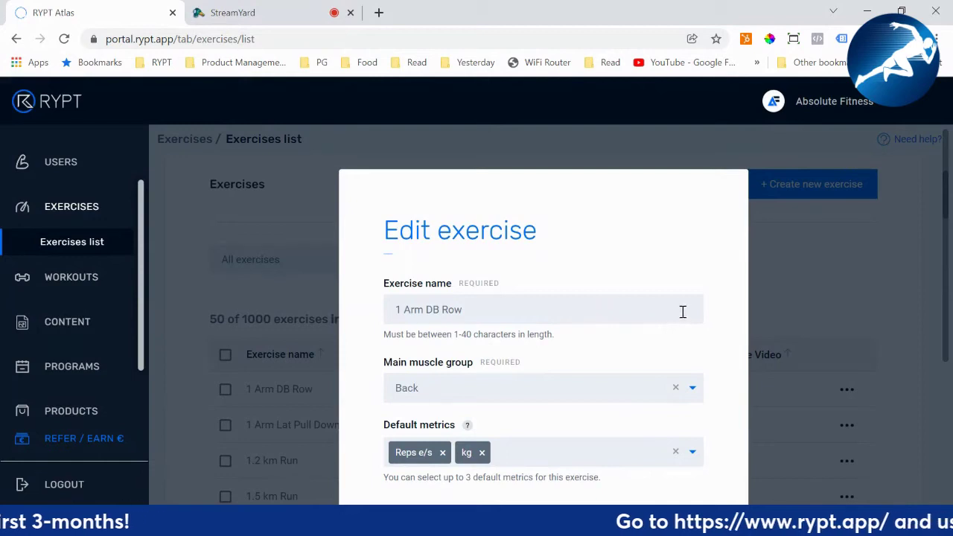
scroll(705, 300, down, 1)
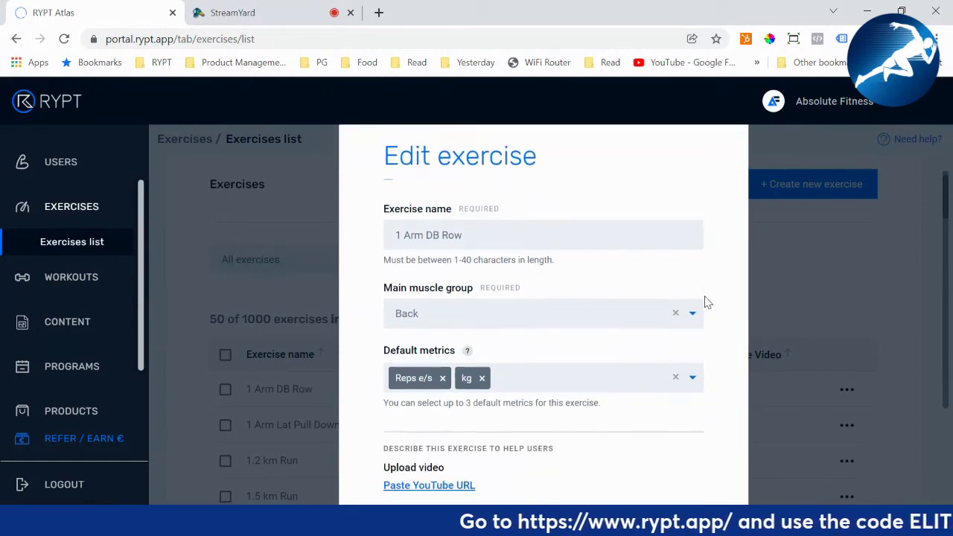
scroll(719, 336, down, 1)
scroll(719, 335, up, 1)
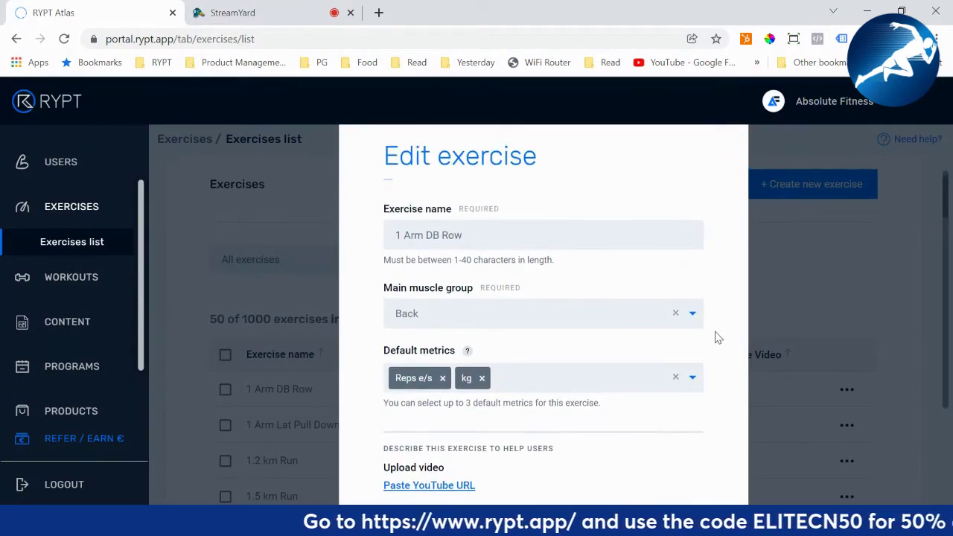
click(521, 233)
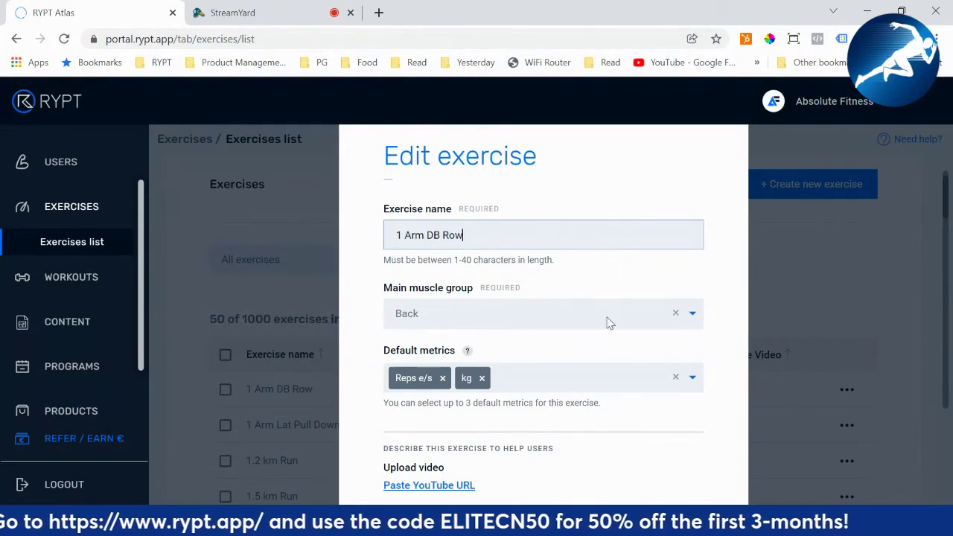
scroll(719, 339, down, 1)
scroll(722, 350, down, 1)
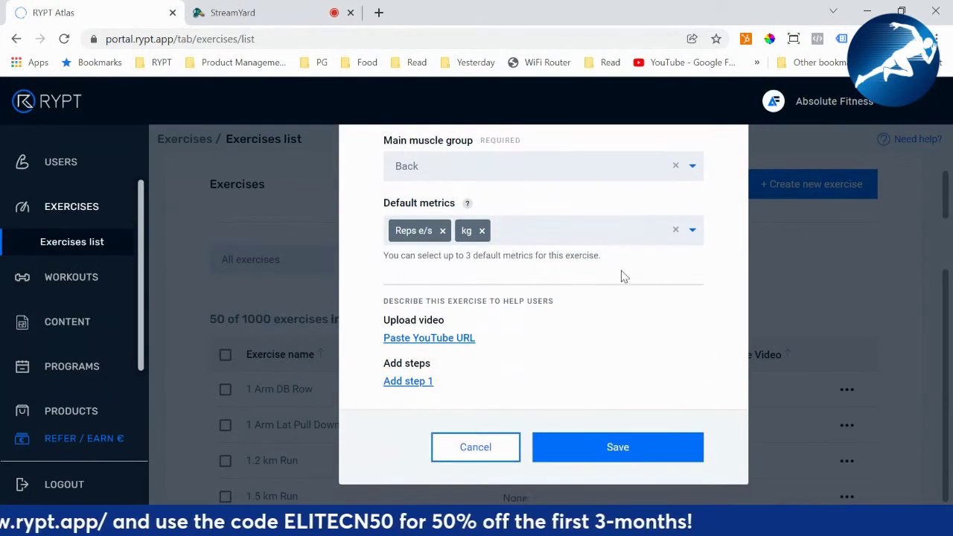
Browse the available default metrics for the 1 Arm DB Row exercise, from Reps to Effort, and read the help note on default metrics
click(614, 234)
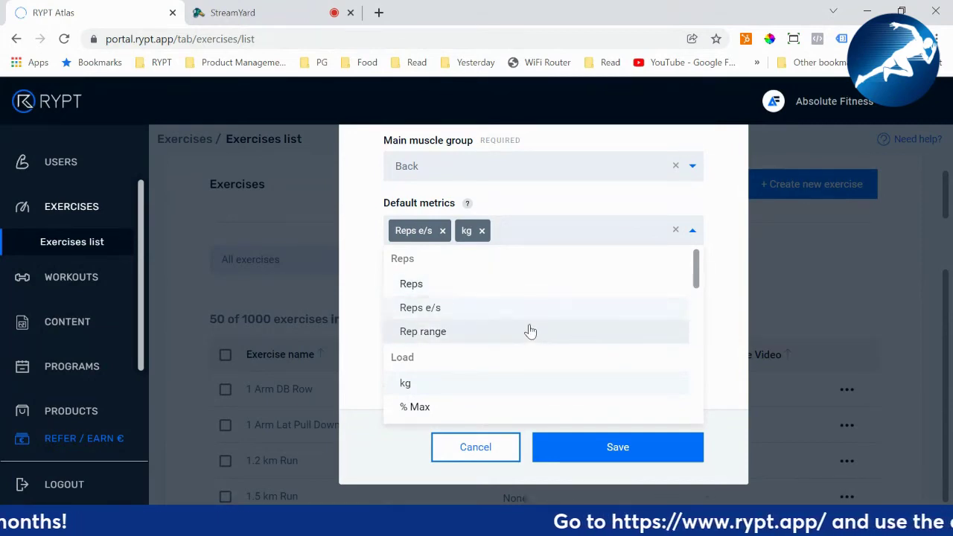
scroll(655, 356, down, 1)
scroll(647, 358, down, 3)
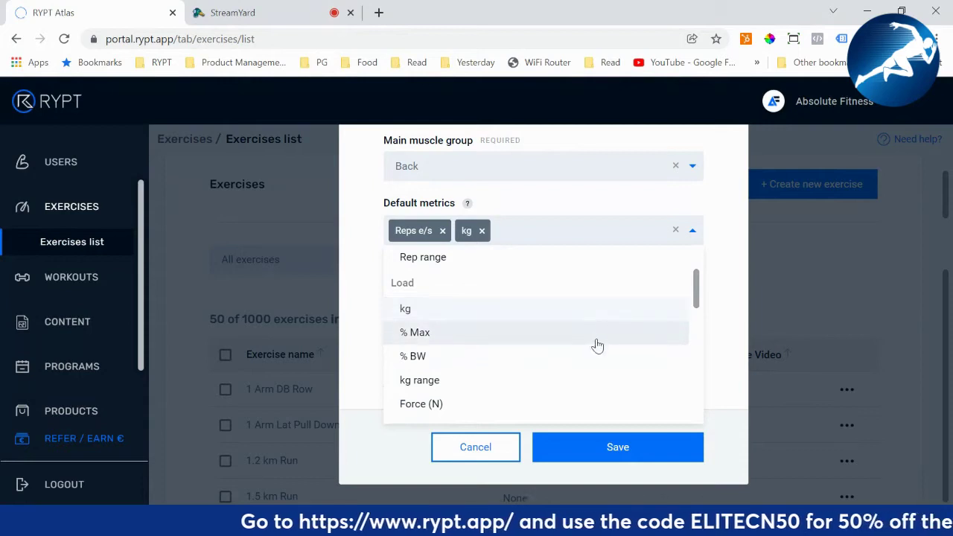
scroll(596, 357, down, 4)
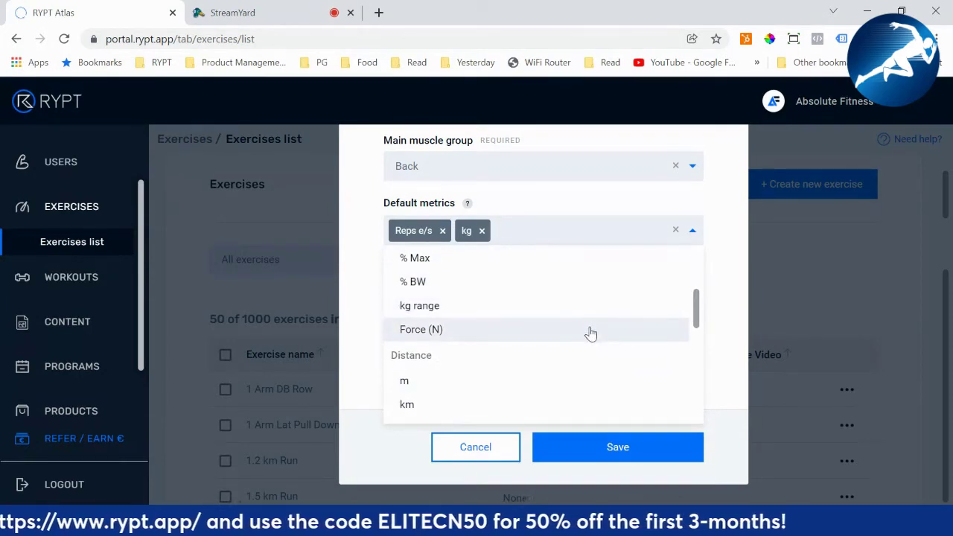
scroll(591, 334, down, 3)
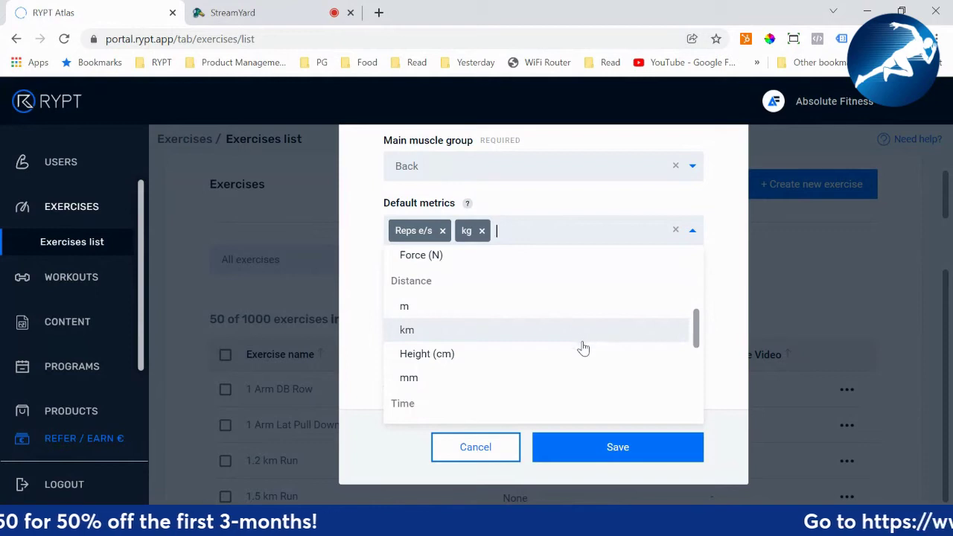
scroll(581, 344, down, 3)
scroll(549, 307, down, 3)
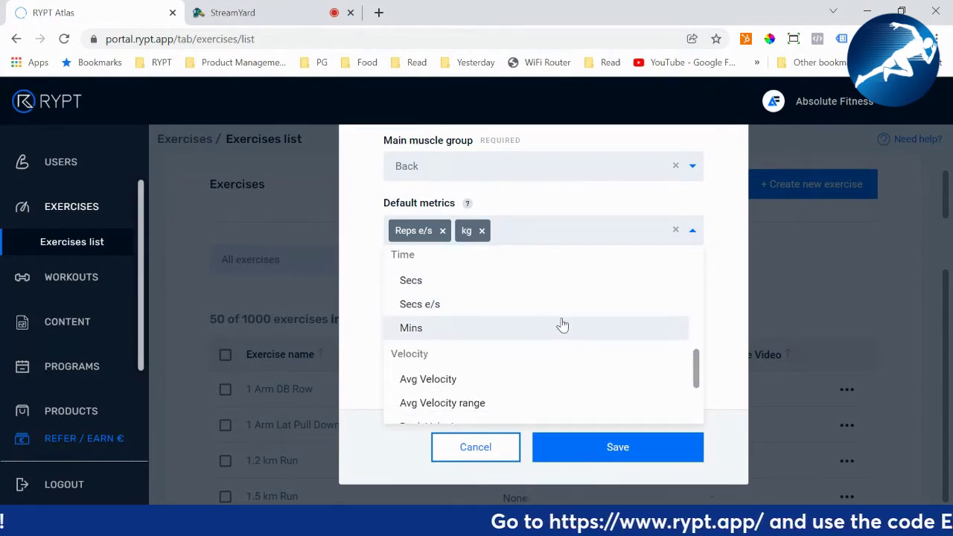
scroll(580, 320, down, 3)
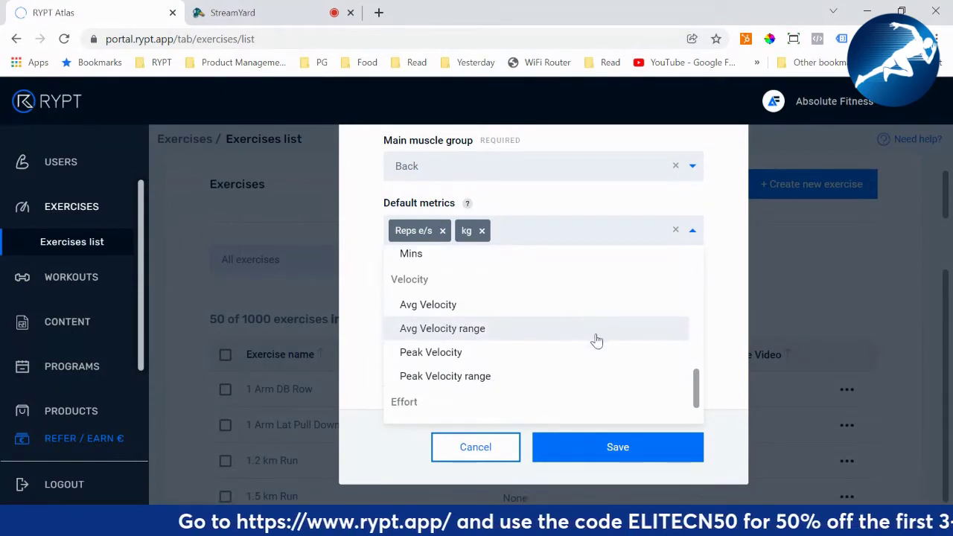
scroll(596, 356, down, 2)
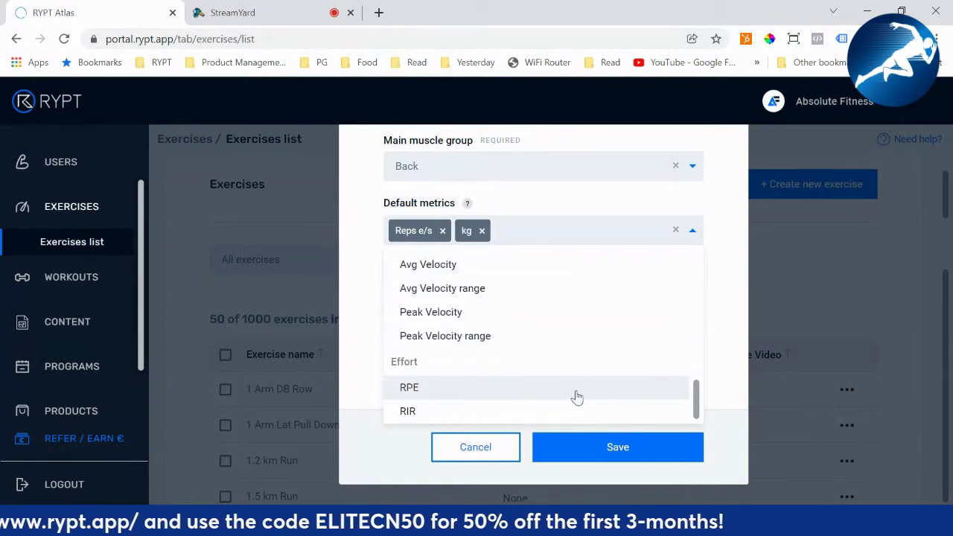
click(729, 330)
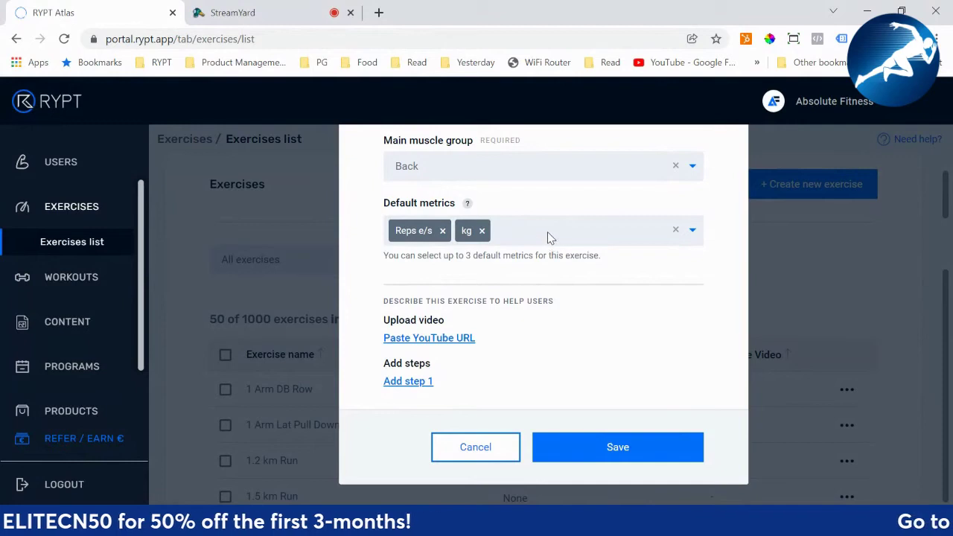
scroll(646, 253, up, 3)
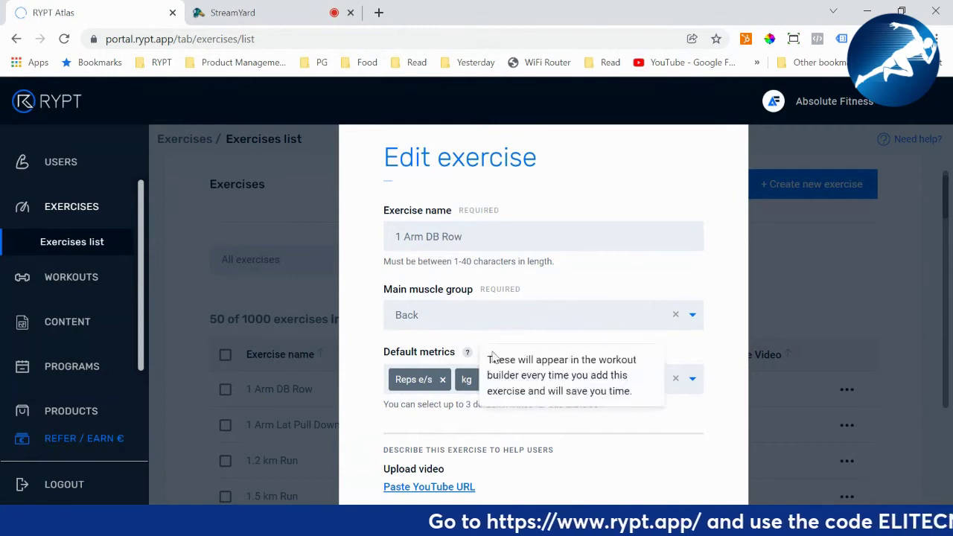
scroll(574, 353, down, 1)
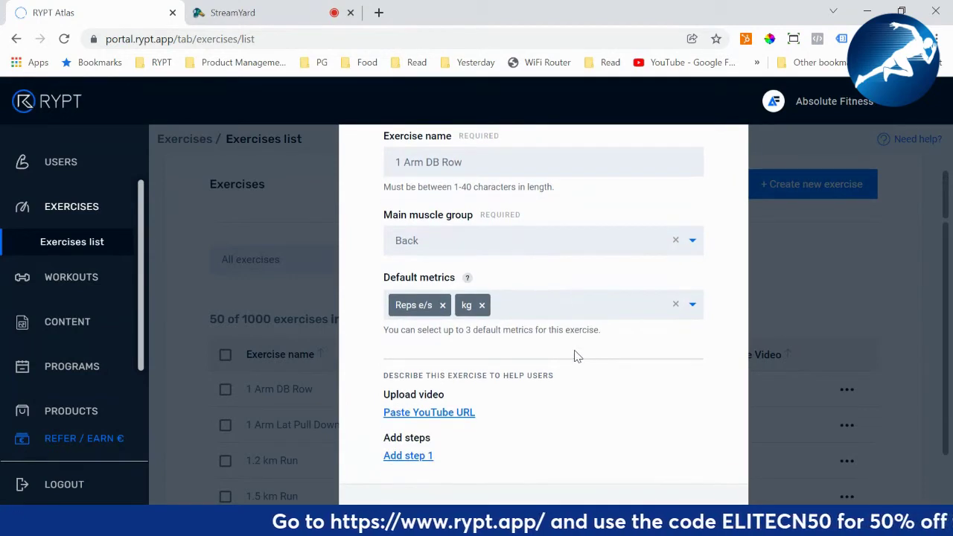
Reveal the YouTube link field for the 1 Arm DB Row exercise's video, review the form and close it without saving
scroll(709, 346, down, 1)
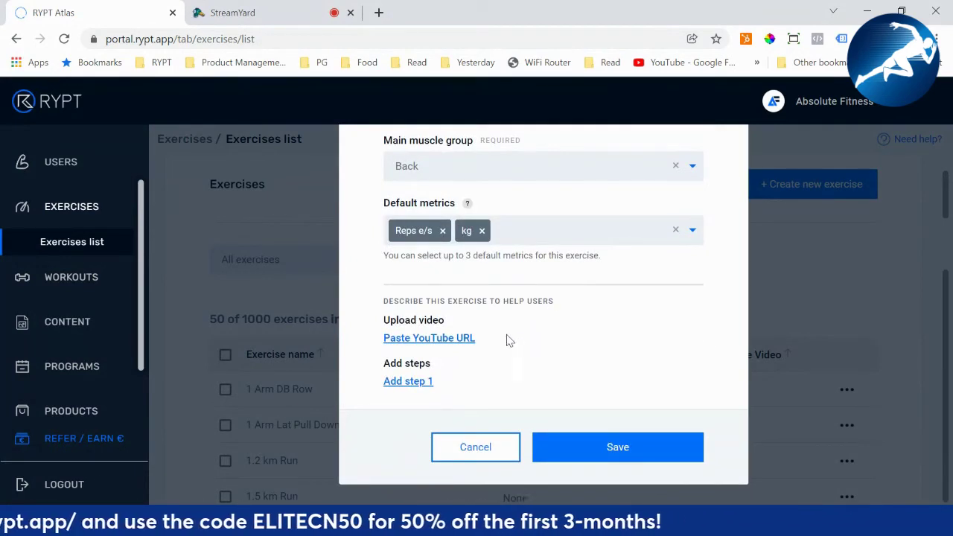
click(430, 338)
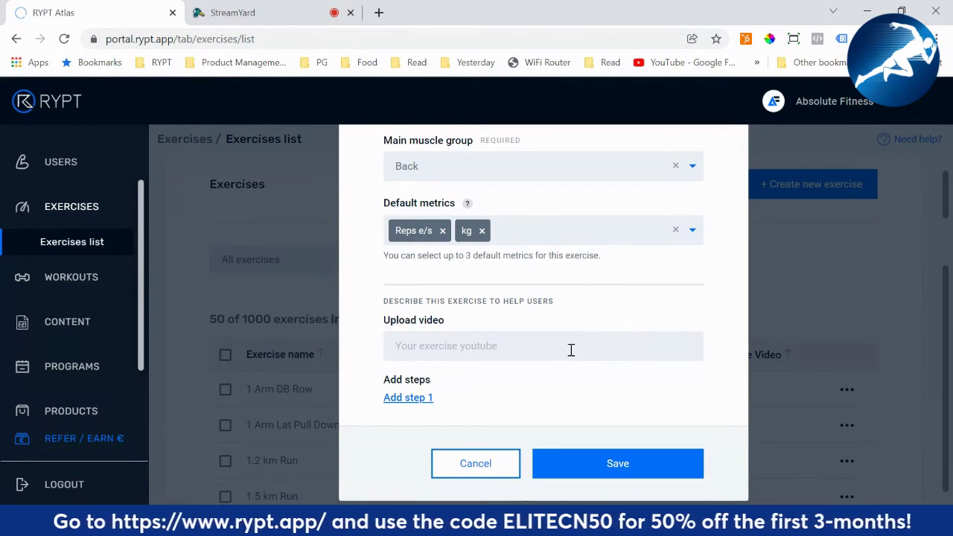
click(484, 346)
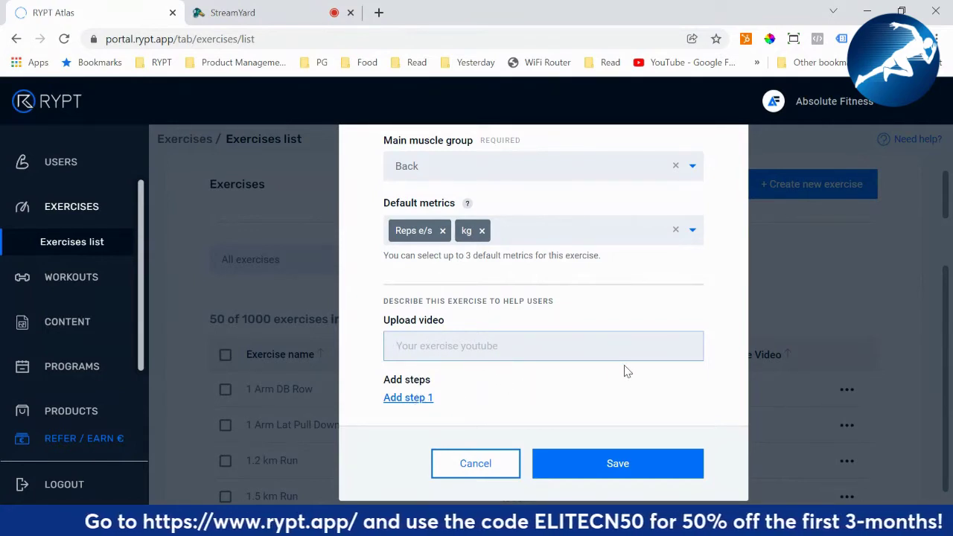
scroll(645, 384, up, 1)
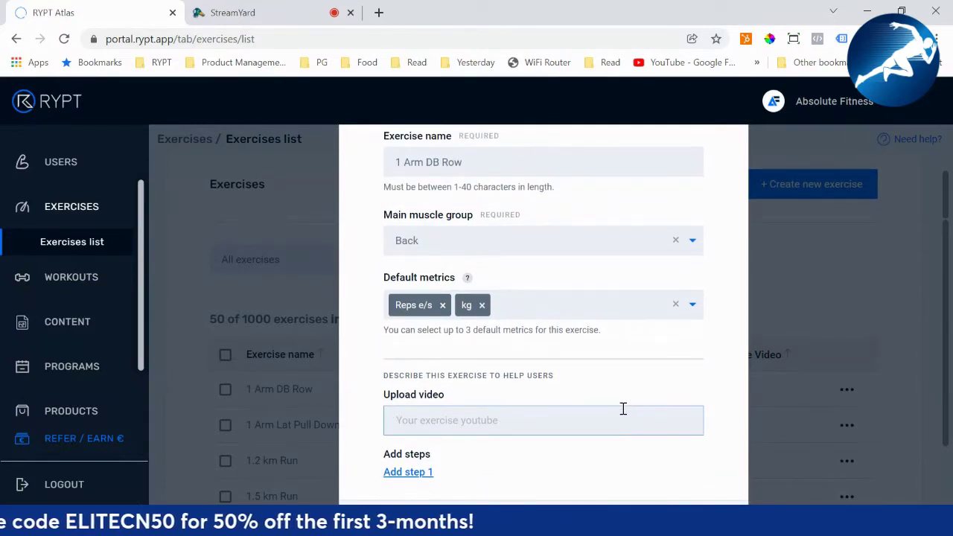
scroll(623, 409, down, 1)
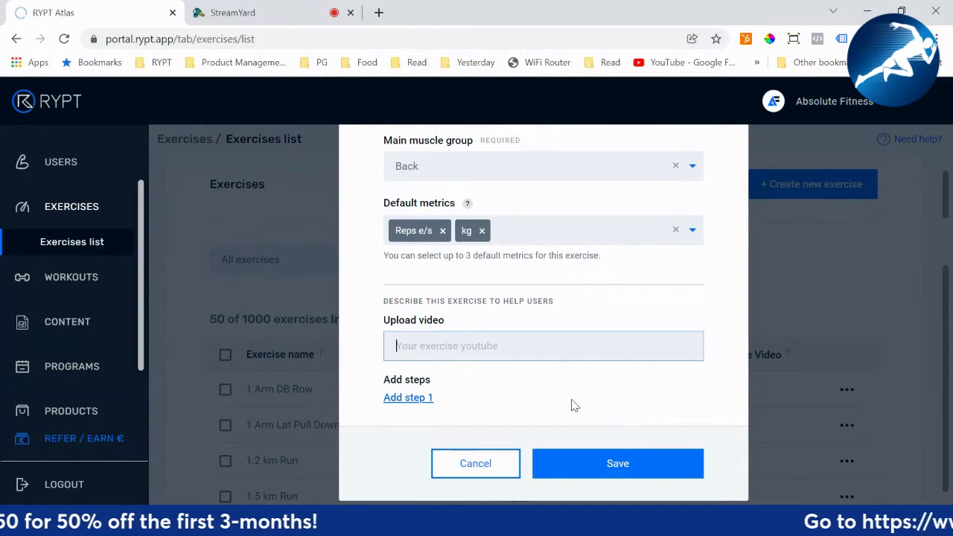
click(503, 465)
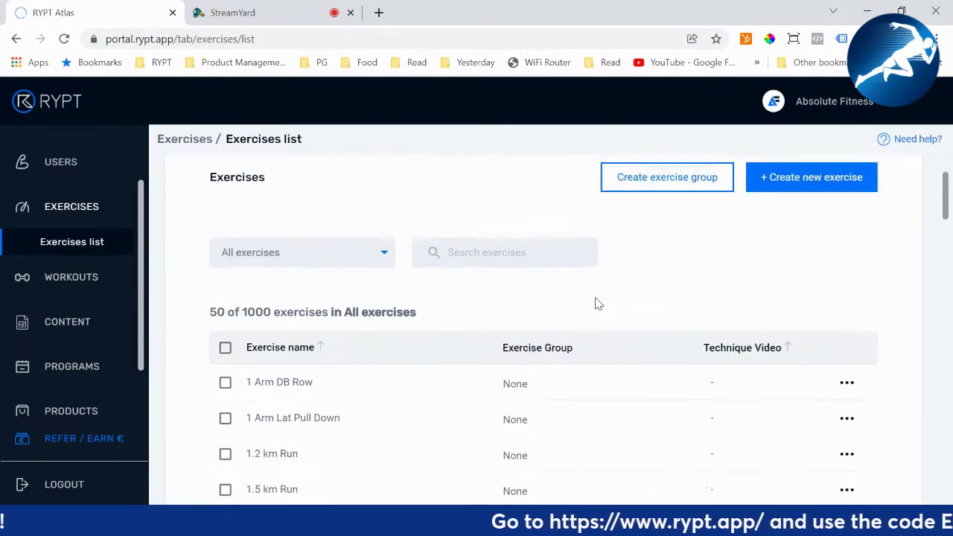
Look over the exercises list, view the form for creating an exercise group and cancel it
scroll(595, 304, up, 1)
scroll(595, 303, down, 1)
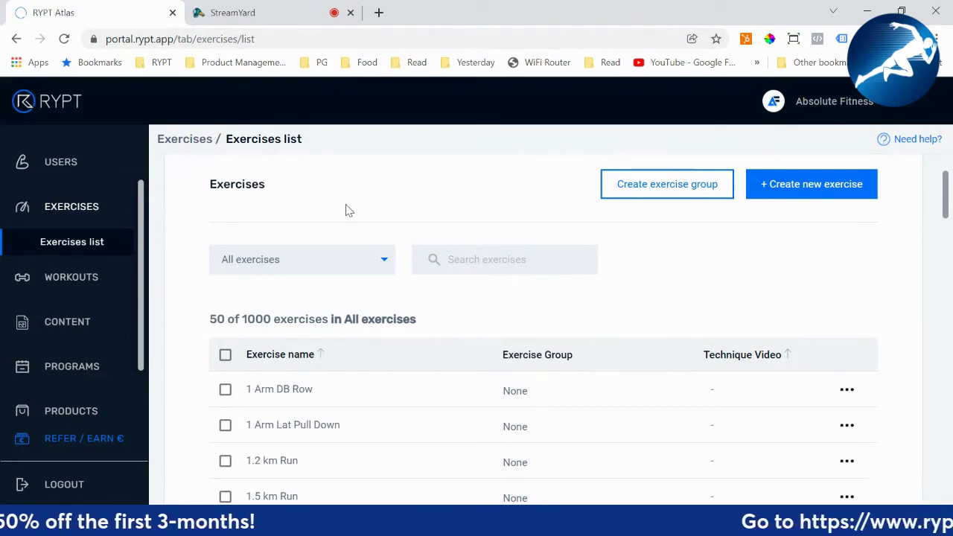
scroll(197, 303, up, 1)
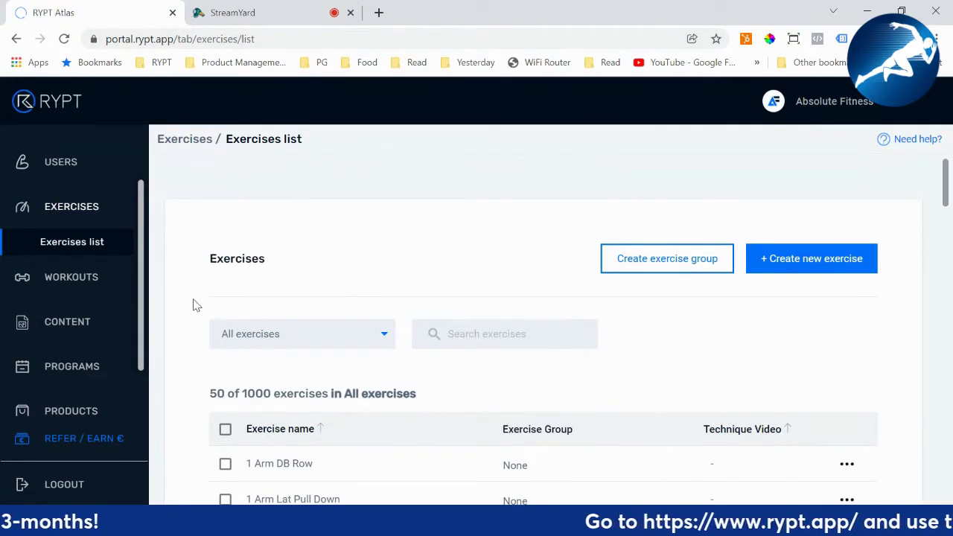
click(646, 276)
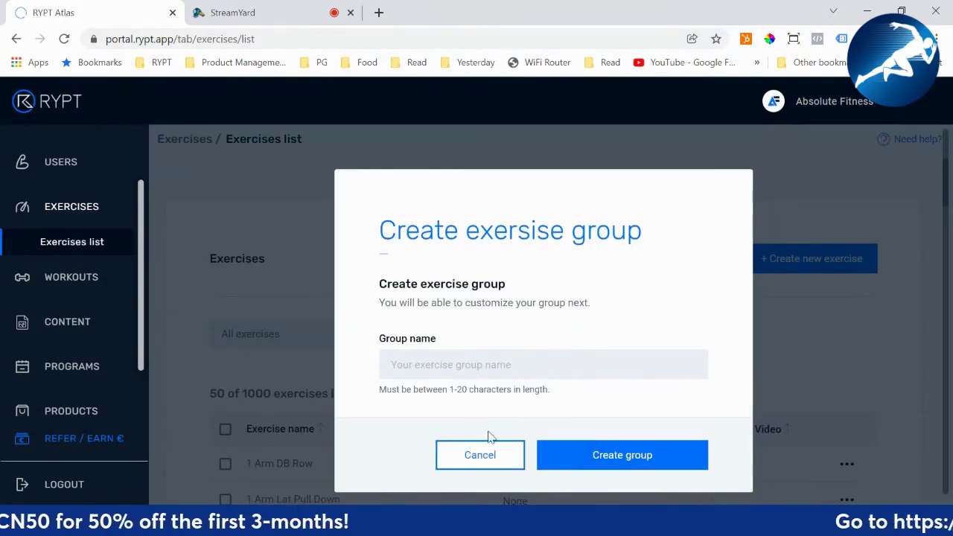
click(494, 456)
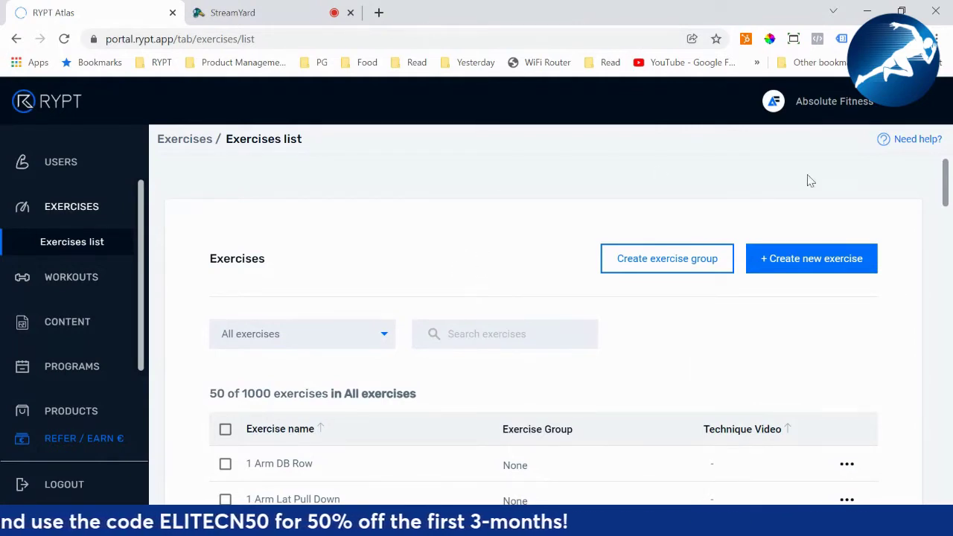
Leave the exercises list and open the content list
scroll(353, 264, down, 1)
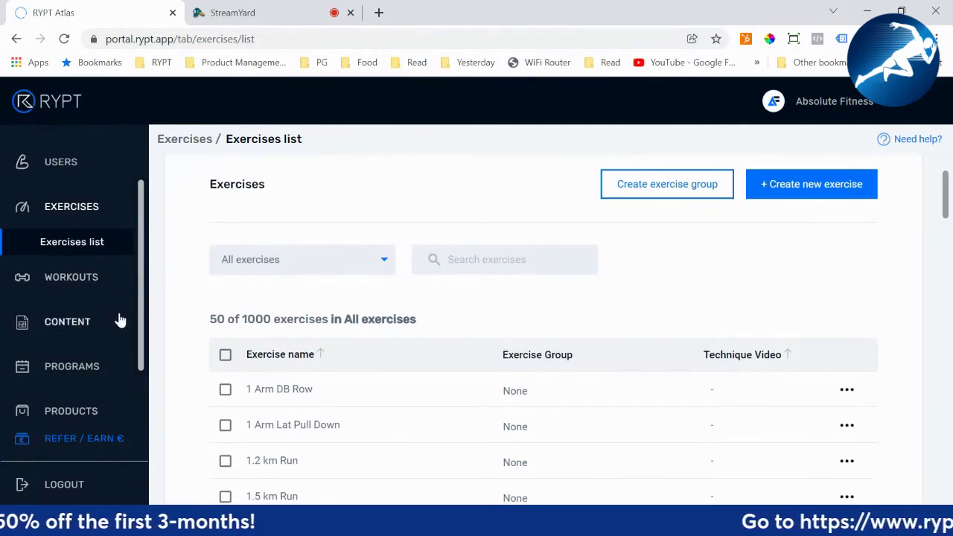
click(82, 321)
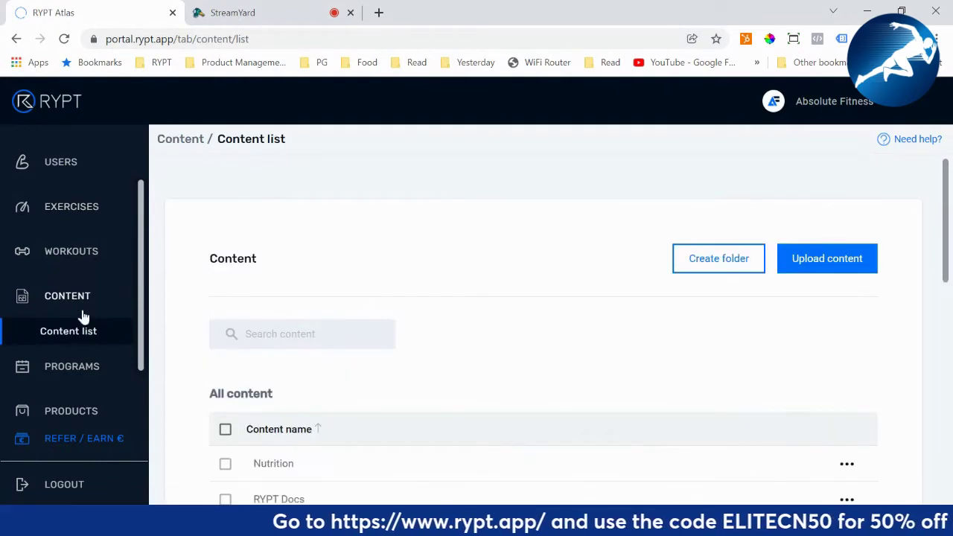
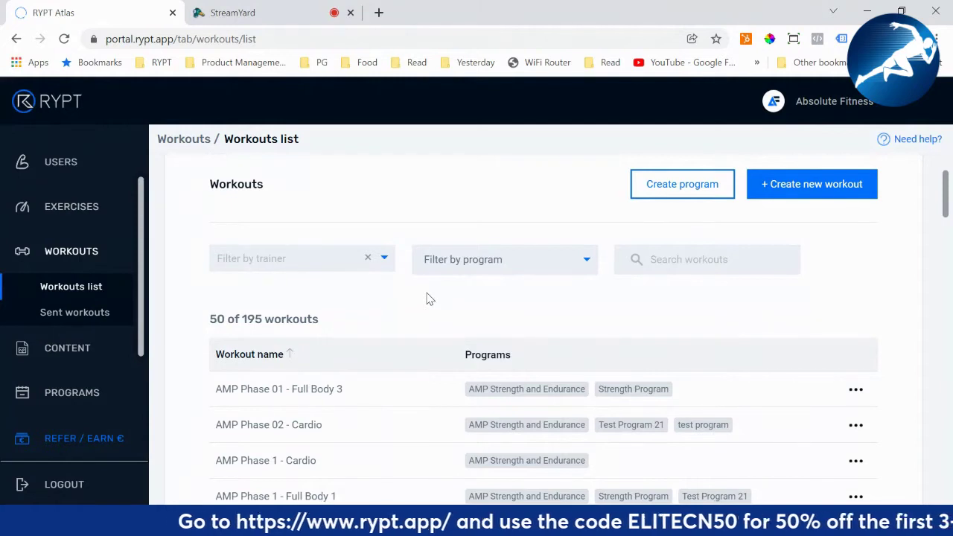
View the actions available for the AMP Phase 02 - Cardio workout in the workouts list, choosing none
scroll(405, 323, down, 1)
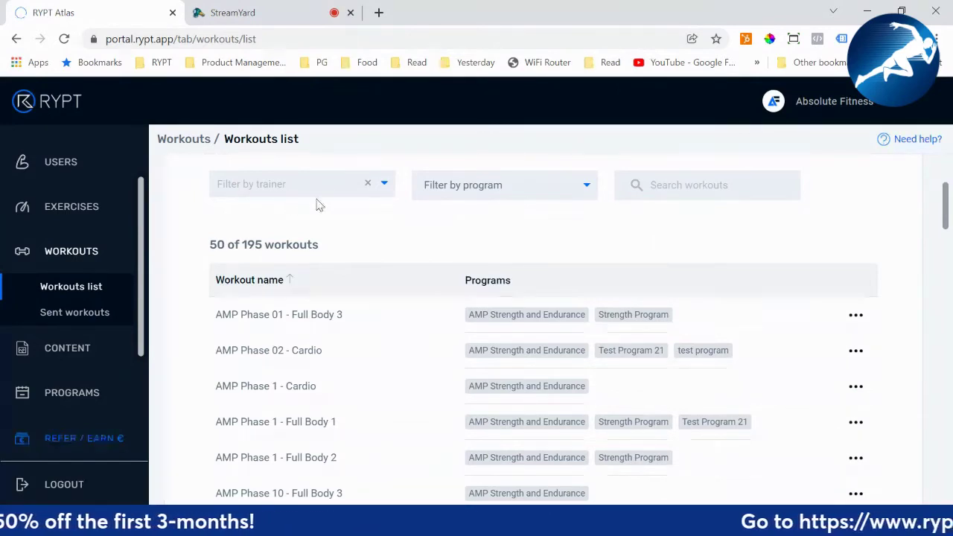
click(860, 355)
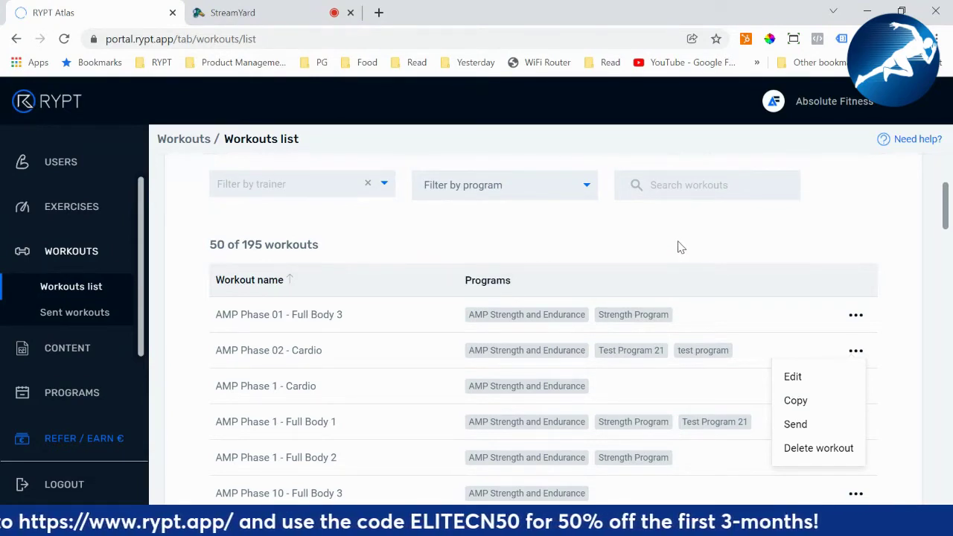
click(841, 232)
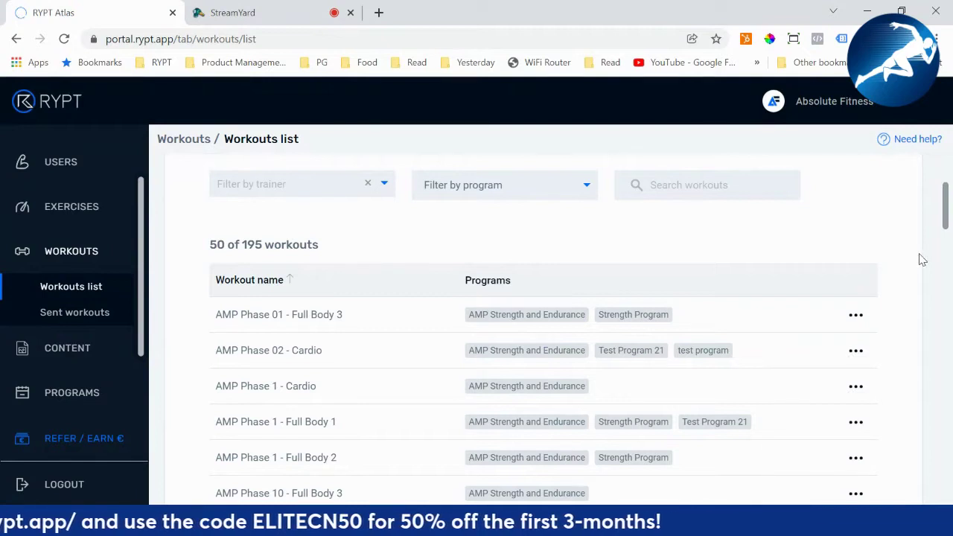
Search the workouts for "strength 1" and open the Strength 1 workout in the workout builder
scroll(921, 259, up, 2)
click(762, 337)
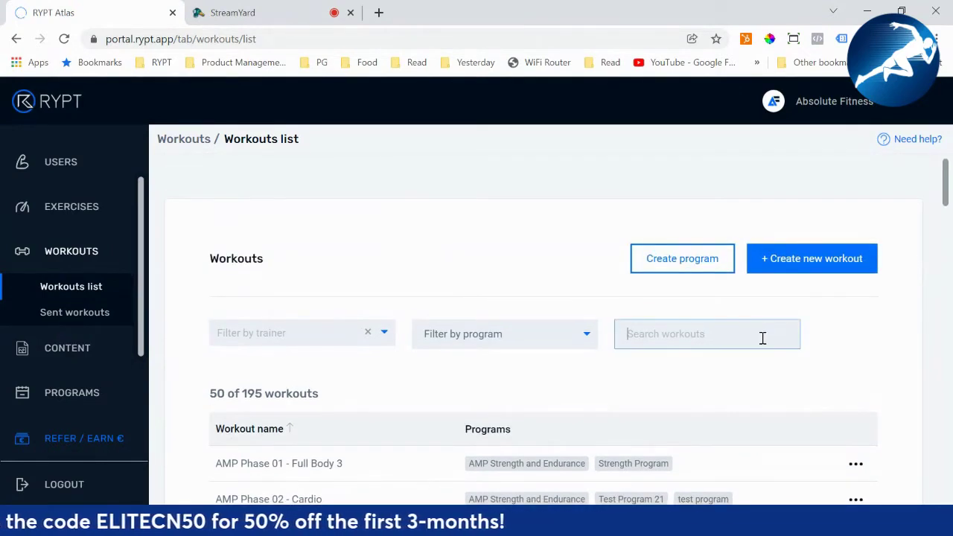
text(strengt)
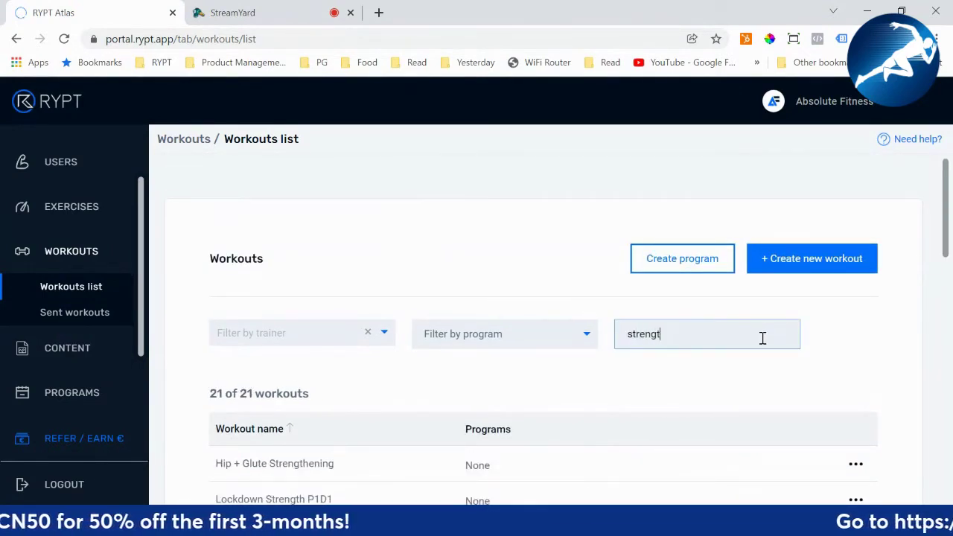
text(h 1)
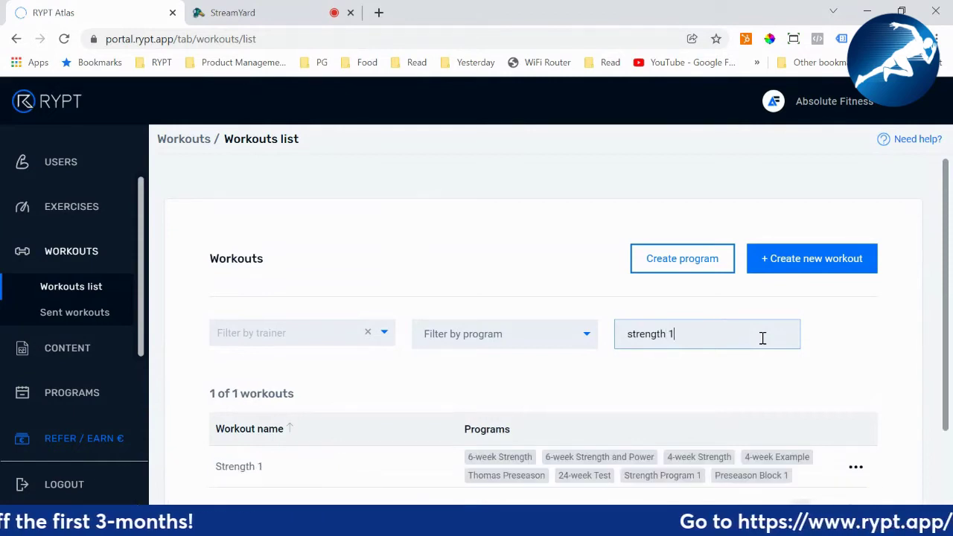
scroll(488, 277, down, 1)
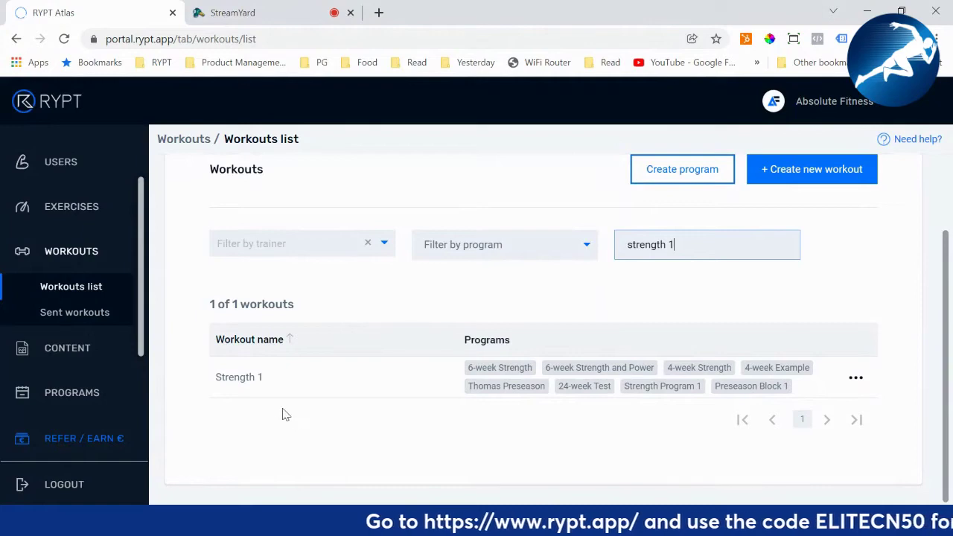
click(251, 384)
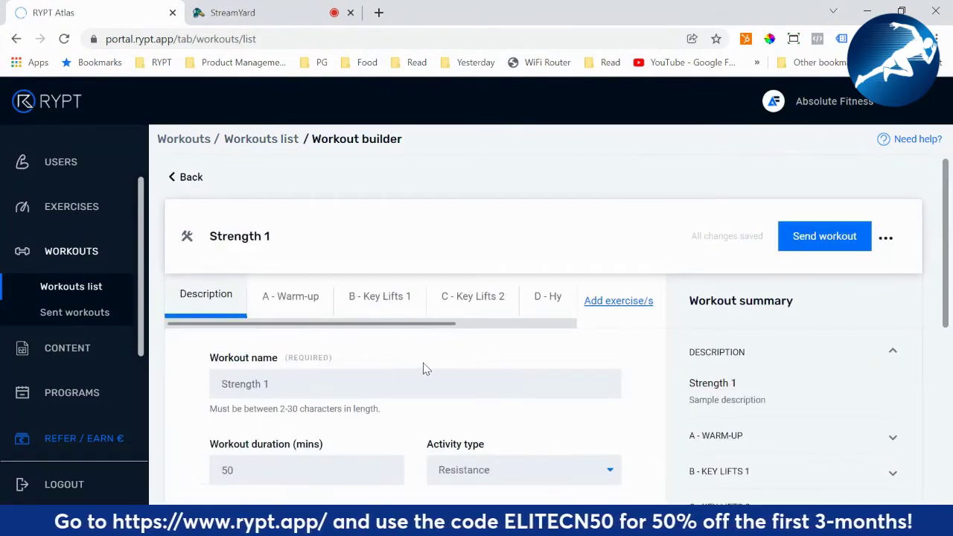
Review the Strength 1 workout's name, duration, activity type, intensity and description fields
scroll(625, 349, down, 2)
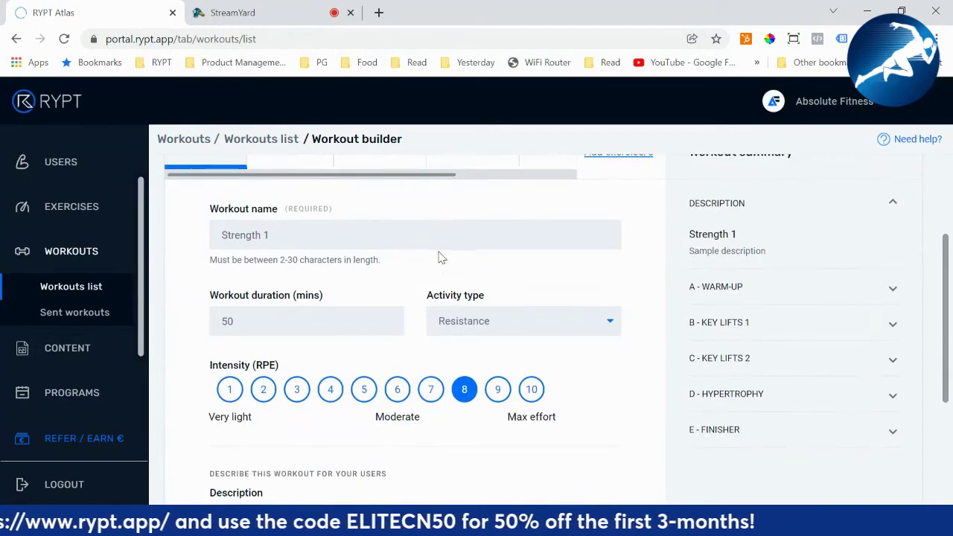
click(433, 241)
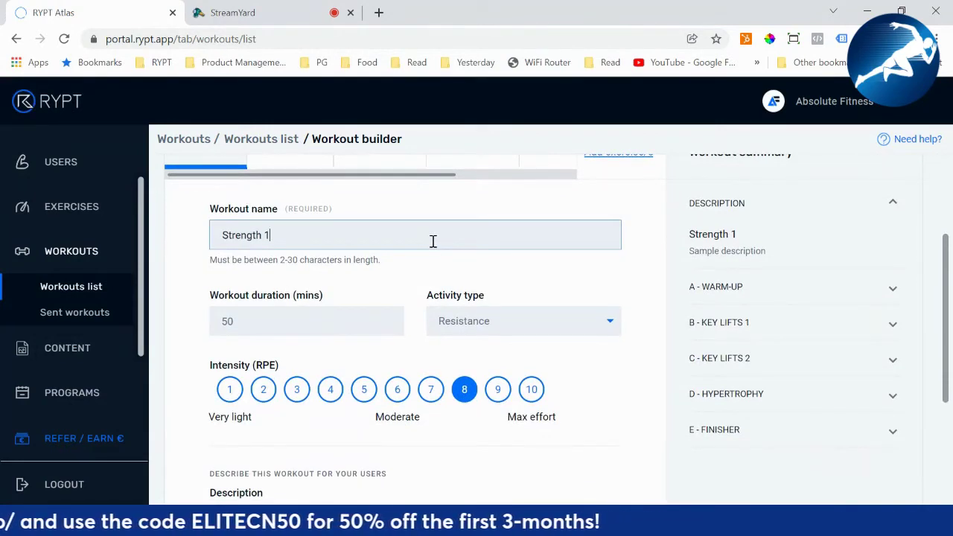
scroll(584, 333, down, 1)
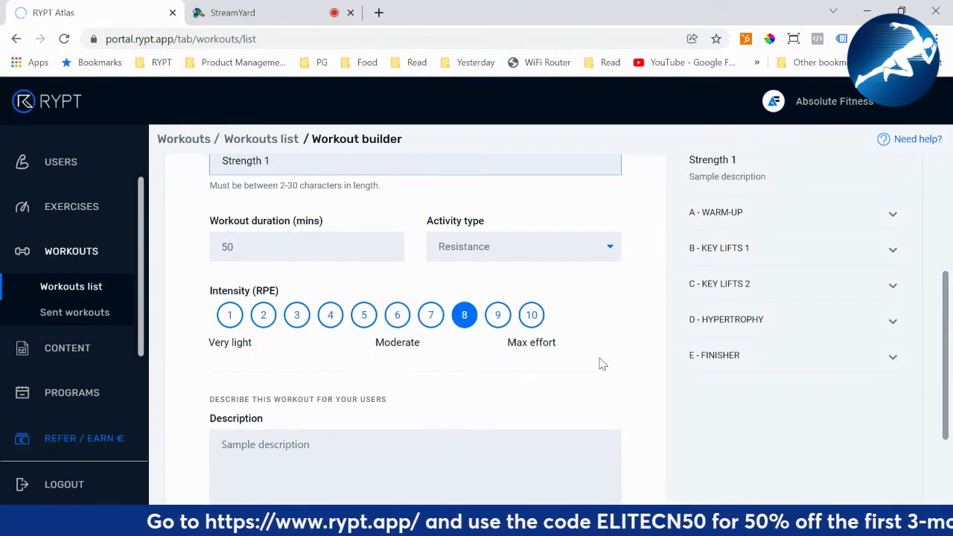
scroll(631, 352, down, 1)
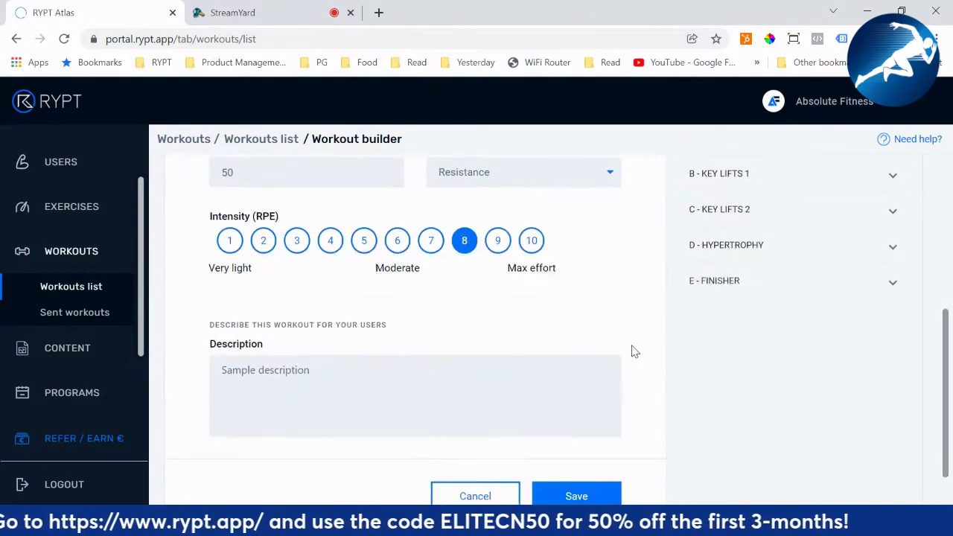
click(529, 390)
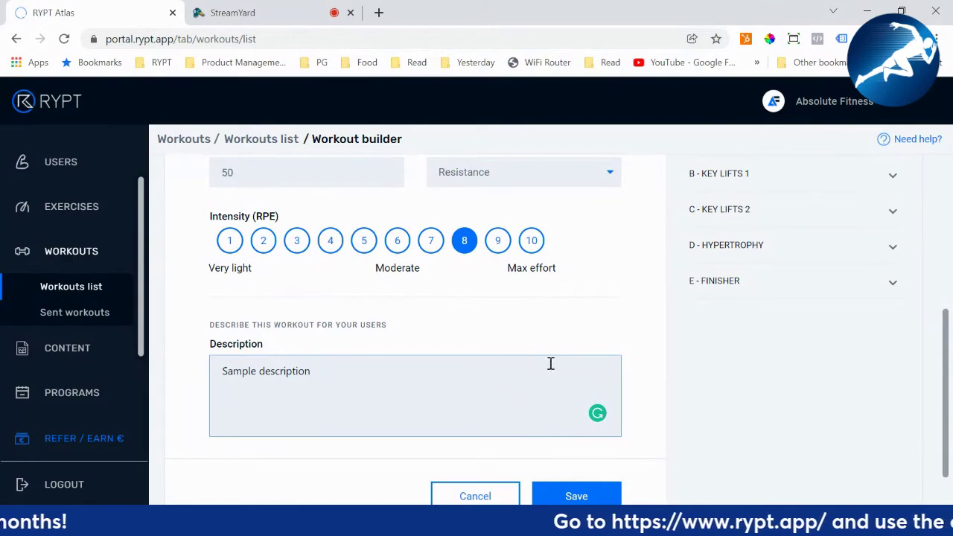
scroll(603, 361, up, 2)
scroll(626, 366, up, 1)
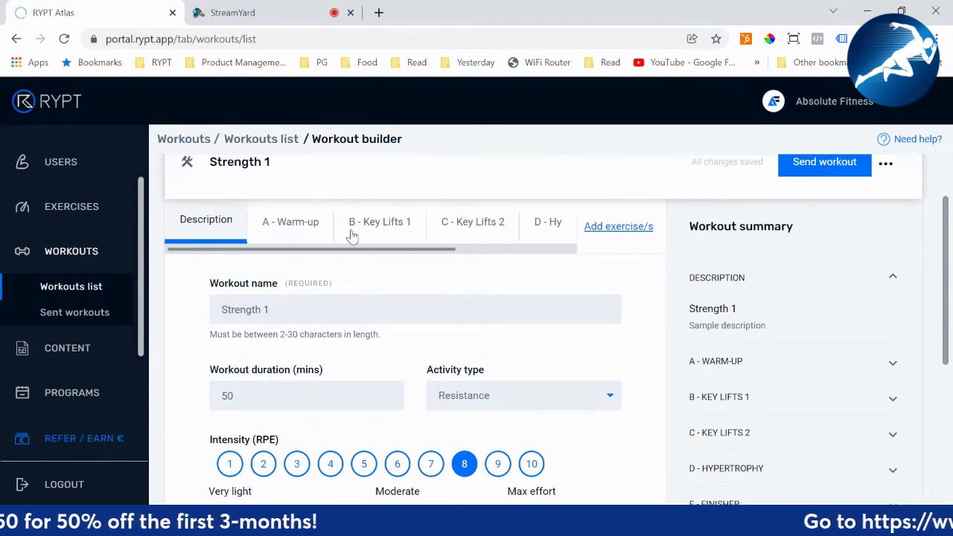
Open the form for adding exercises to the Strength 1 workout and examine its exercise groupings from A - Warm-up to E - Finisher
click(624, 230)
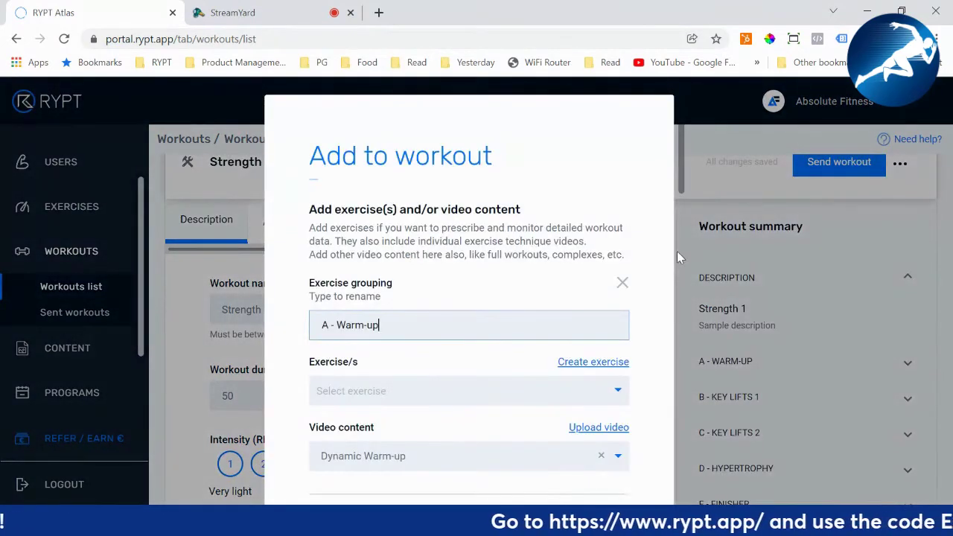
scroll(666, 298, down, 3)
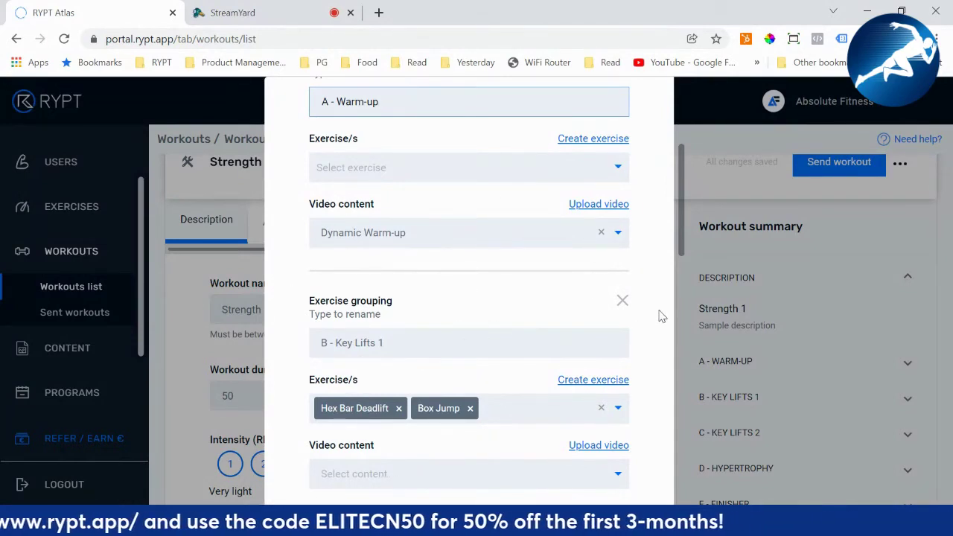
scroll(661, 317, up, 1)
scroll(660, 315, down, 1)
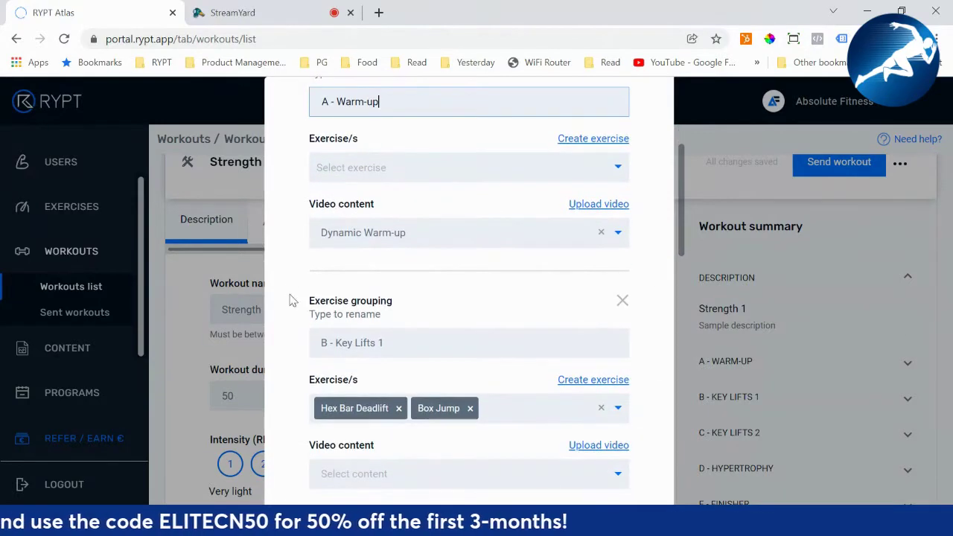
scroll(291, 306, down, 3)
scroll(296, 260, up, 5)
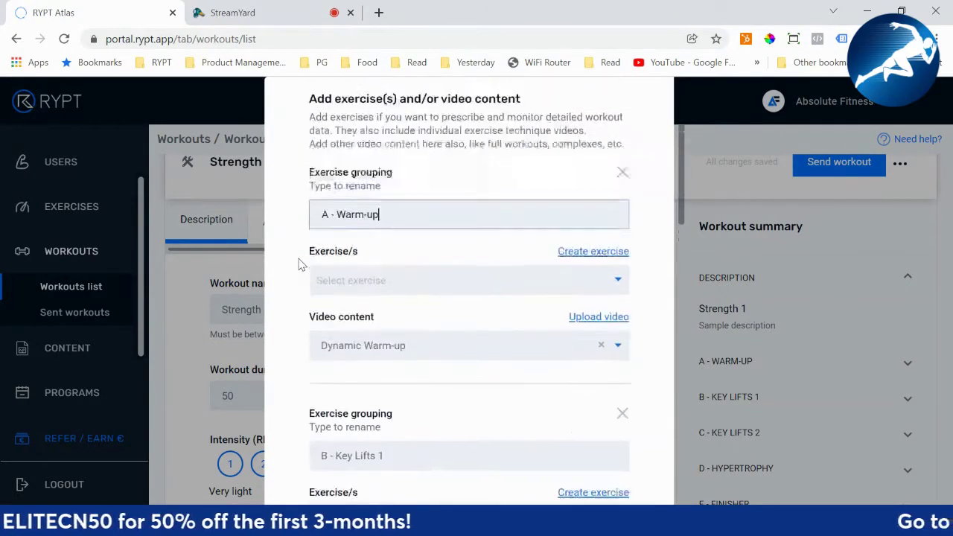
scroll(291, 275, down, 3)
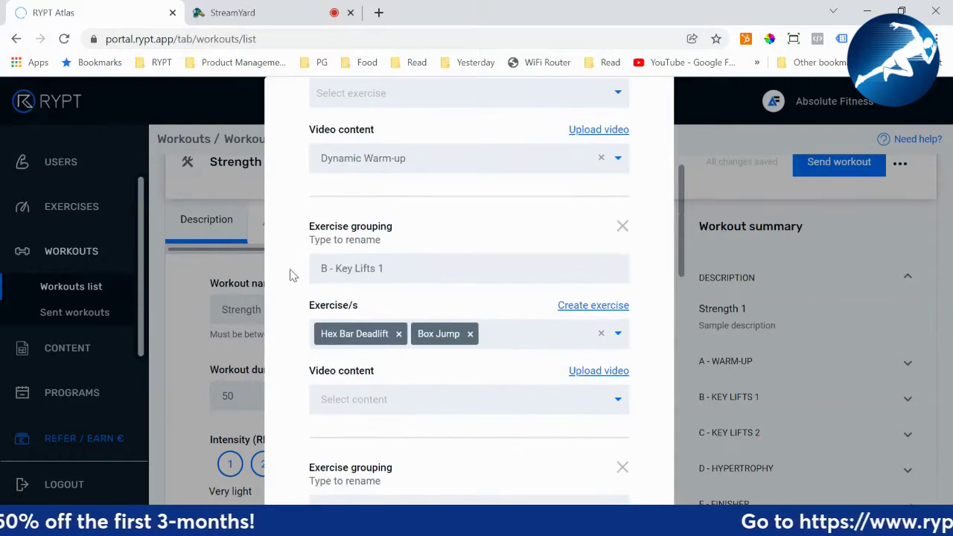
click(409, 275)
scroll(409, 275, down, 4)
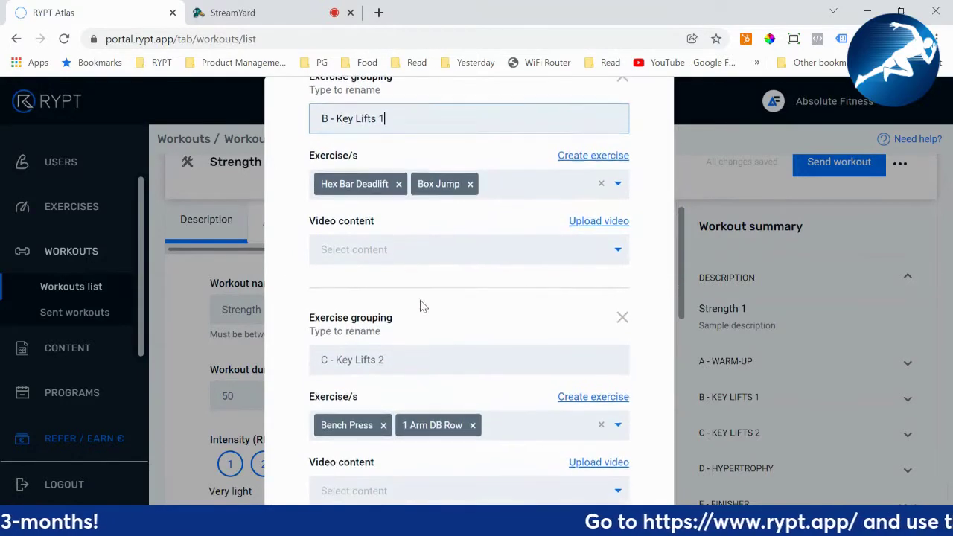
scroll(459, 316, down, 5)
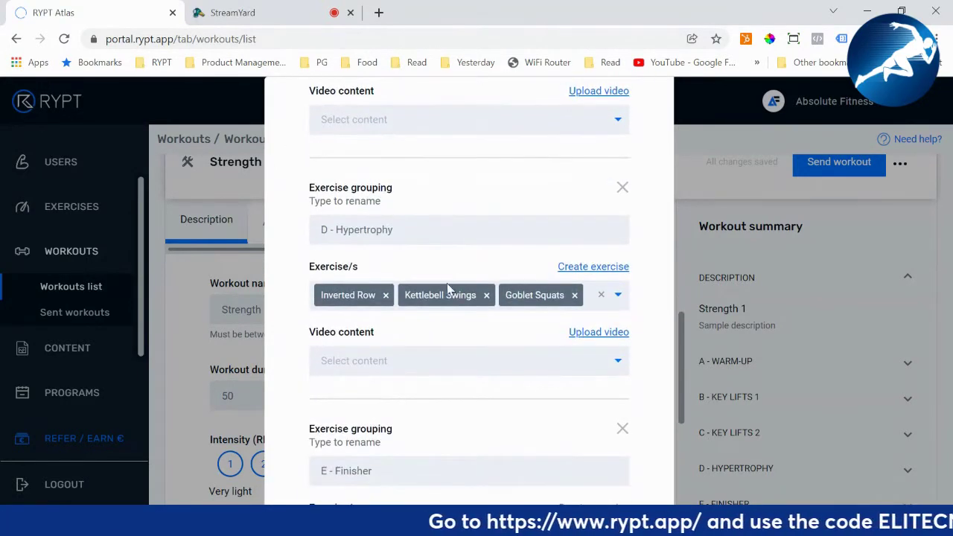
scroll(449, 261, down, 2)
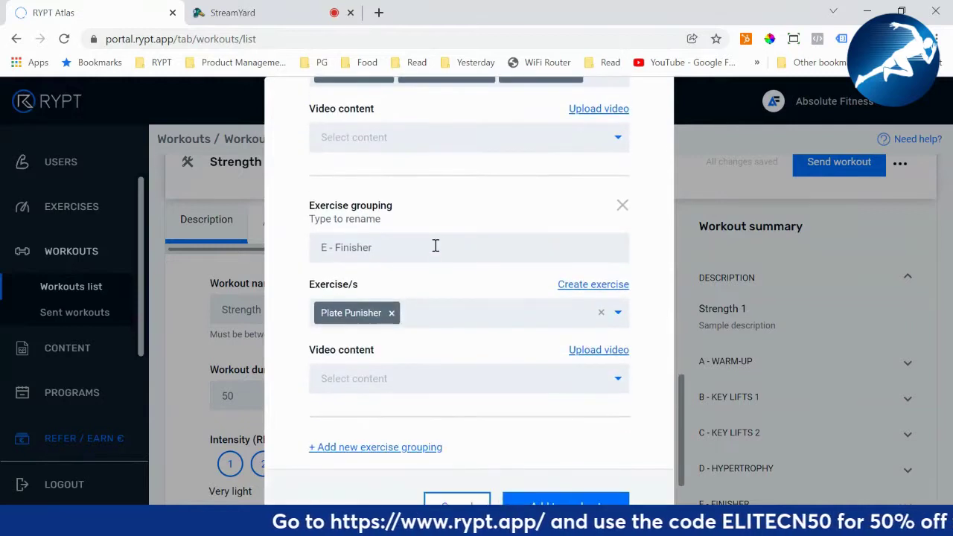
Open the name of the E - Finisher exercise grouping for editing
scroll(529, 335, down, 1)
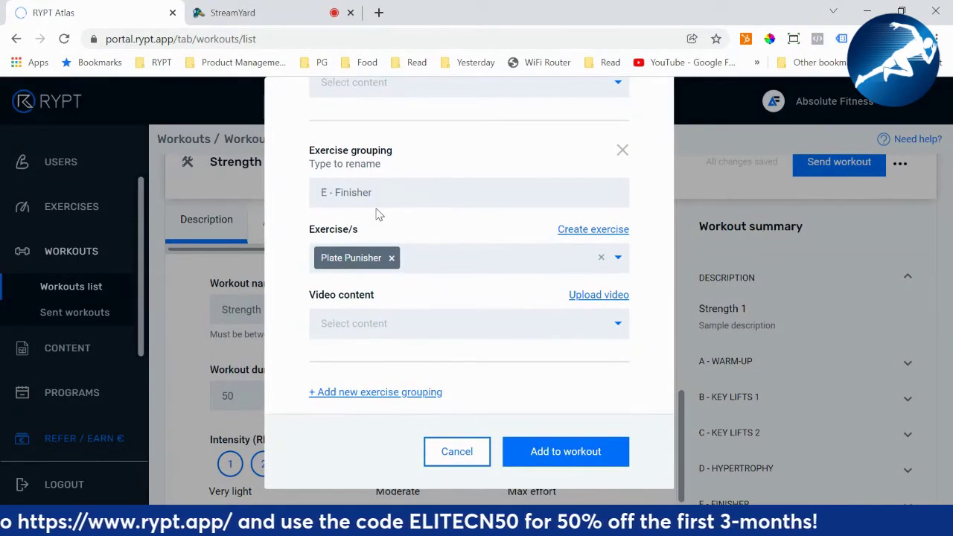
click(333, 192)
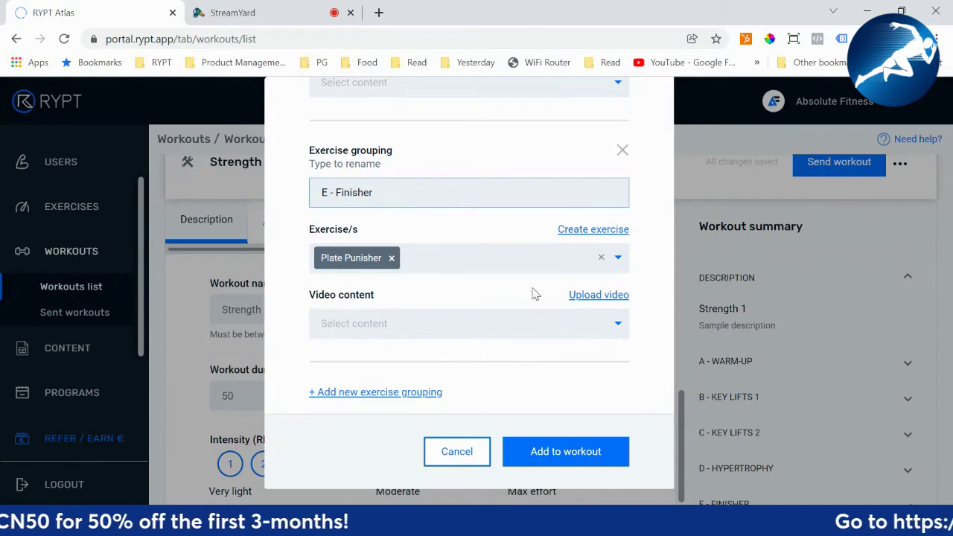
Search the exercises for "plank" in the A - Warm-up grouping, choosing none
scroll(534, 293, up, 4)
scroll(534, 293, up, 10)
scroll(538, 296, down, 2)
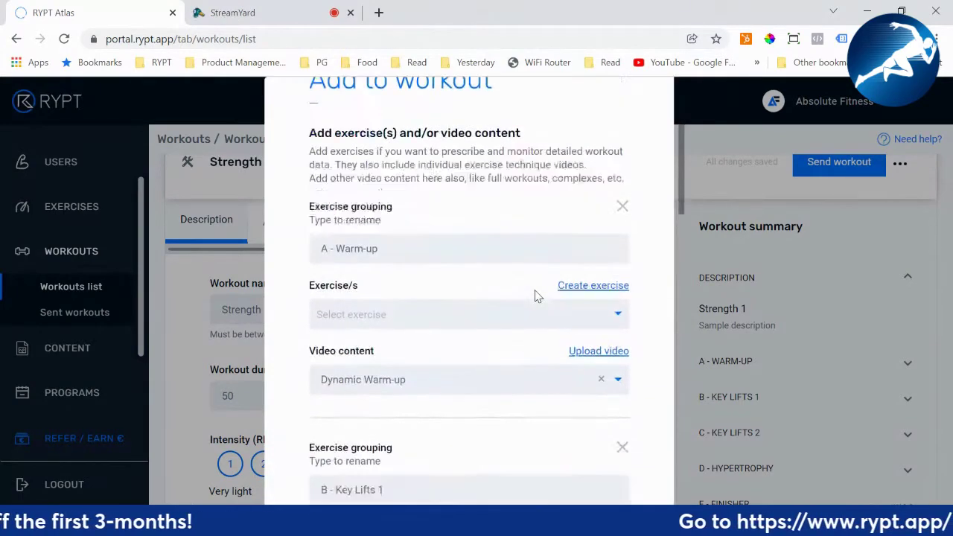
click(478, 243)
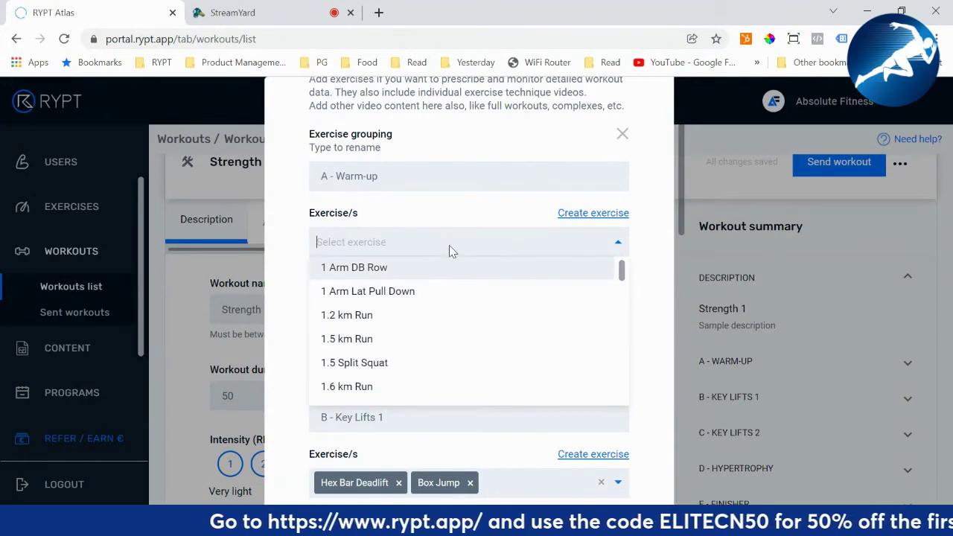
text(plank)
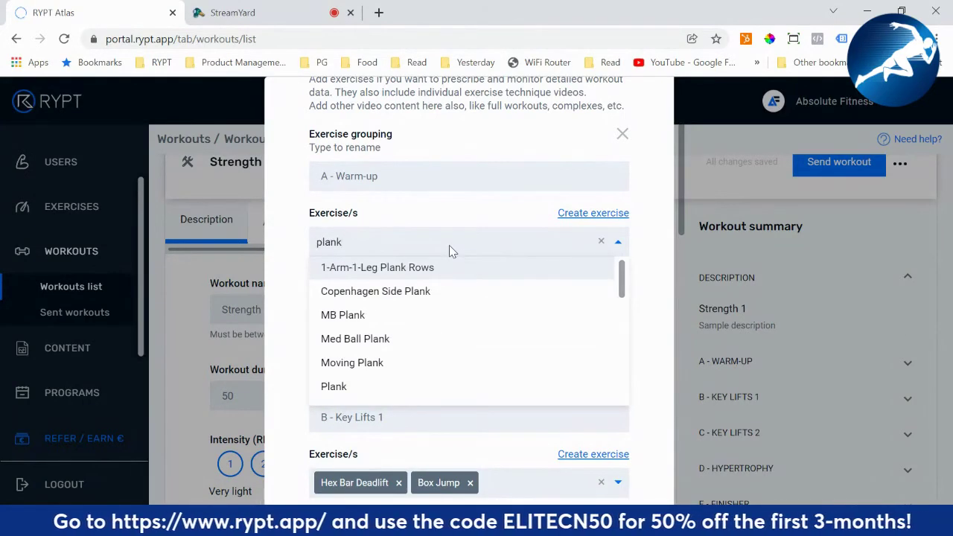
click(408, 215)
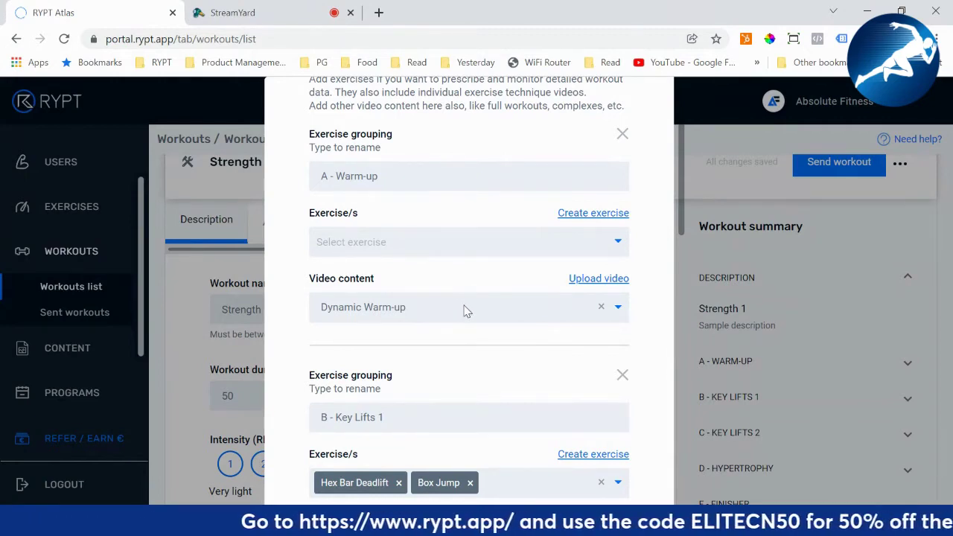
Review the exercises and video content of the groupings down to E - Finisher and cancel the Add to workout form
scroll(466, 311, down, 1)
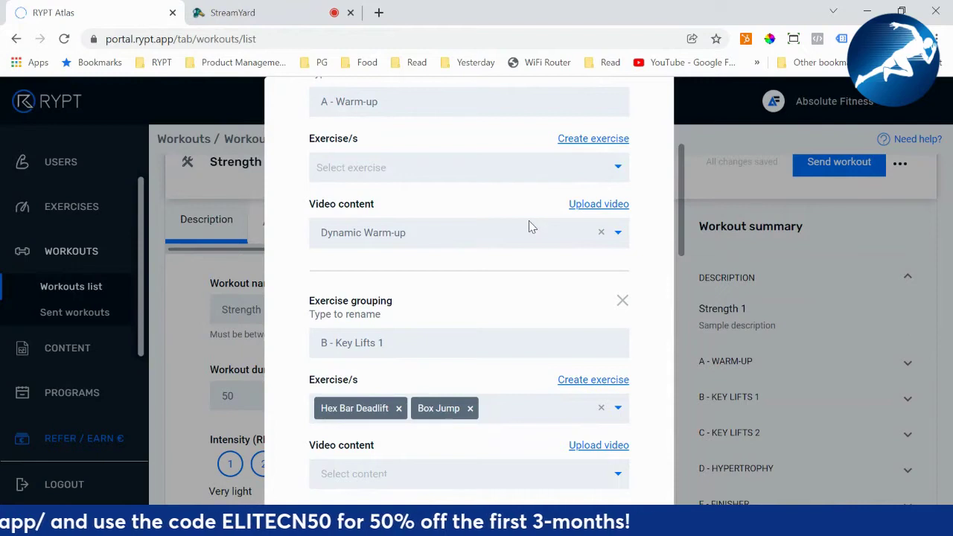
scroll(523, 233, down, 2)
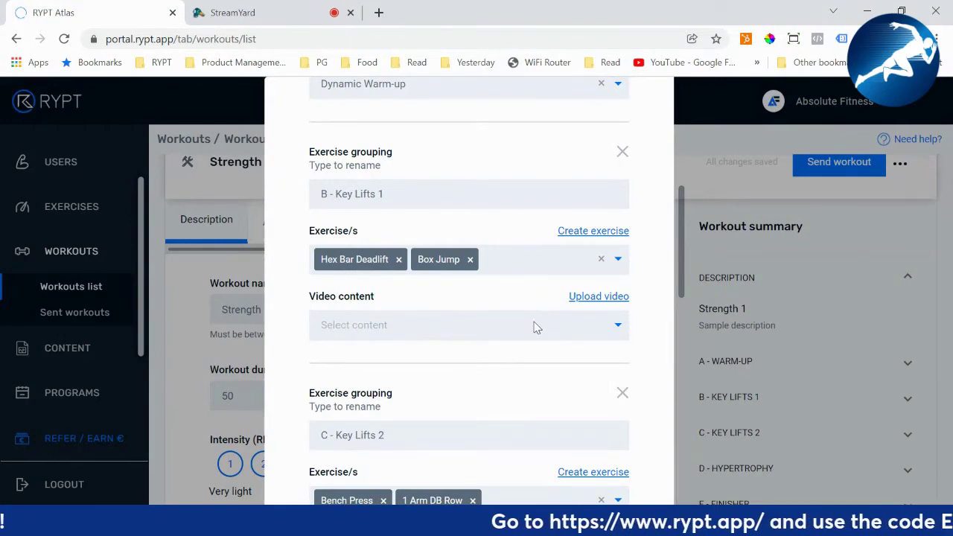
scroll(491, 313, down, 10)
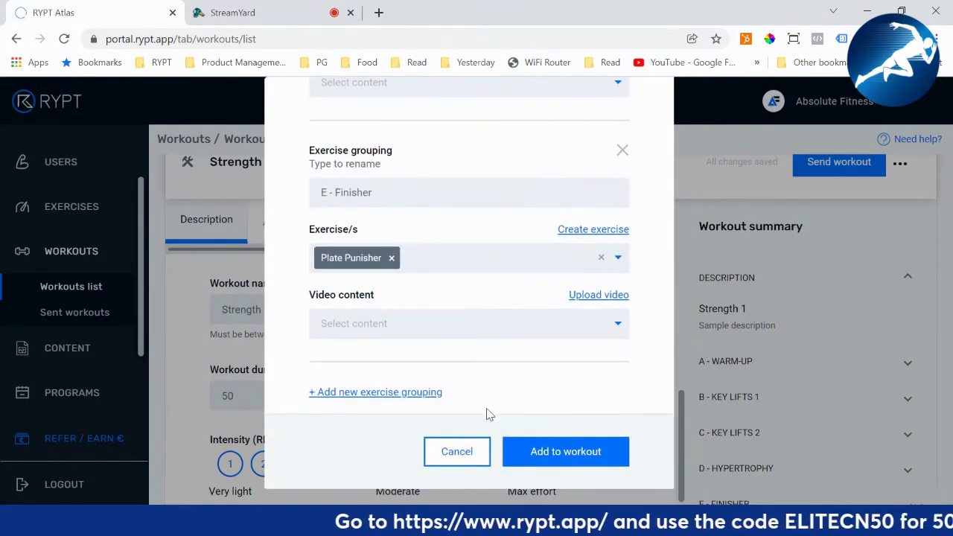
click(480, 452)
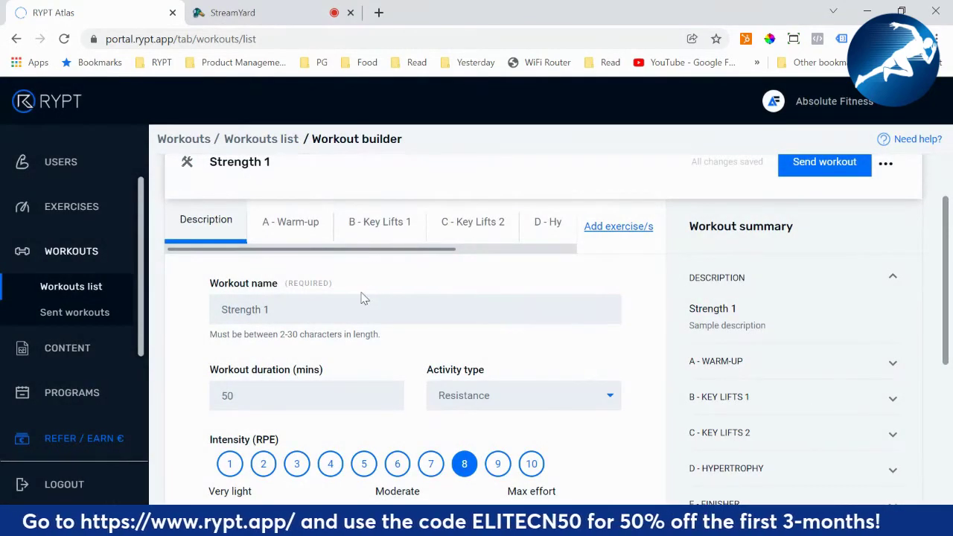
Open the A - Warm-up section, preview its Dynamic Warm-up video, and examine its note
click(297, 223)
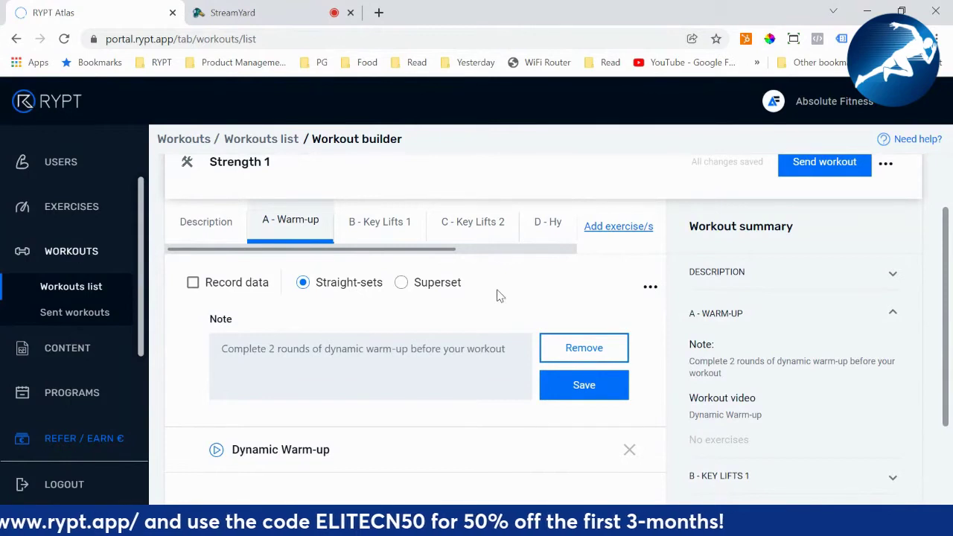
scroll(503, 292, down, 1)
scroll(505, 291, down, 1)
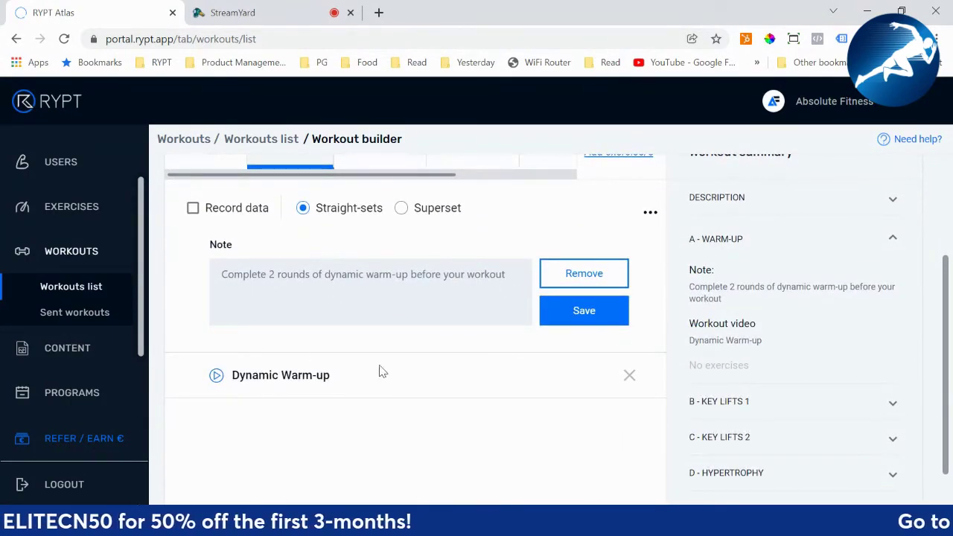
click(217, 376)
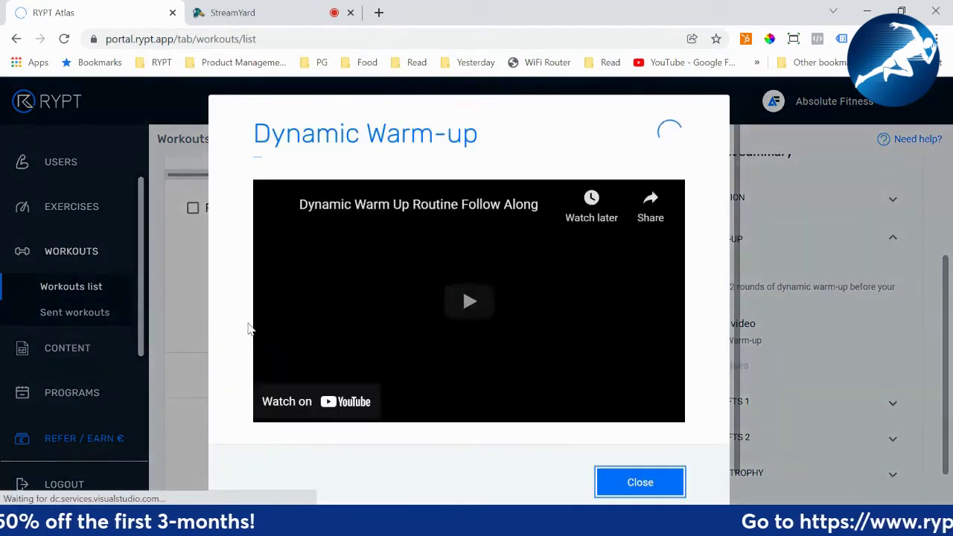
click(642, 482)
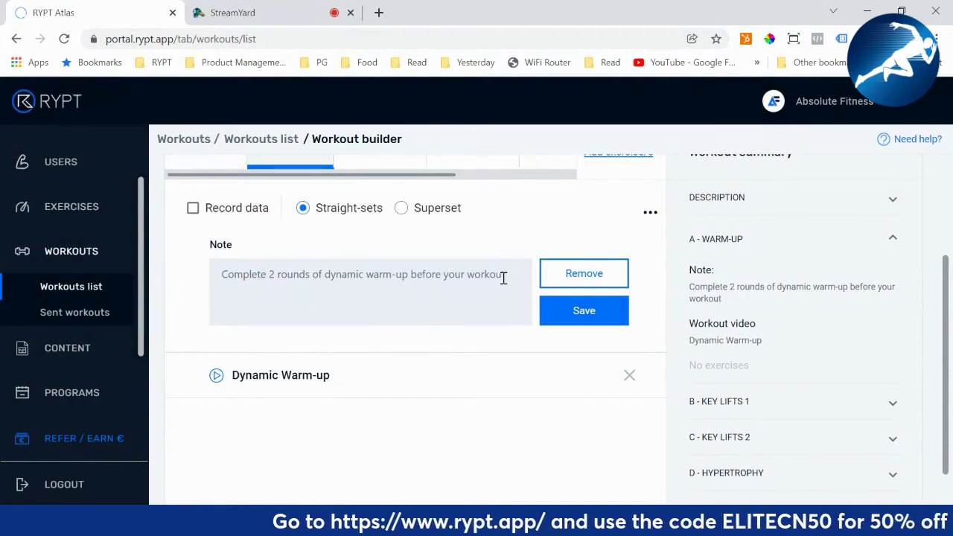
click(507, 301)
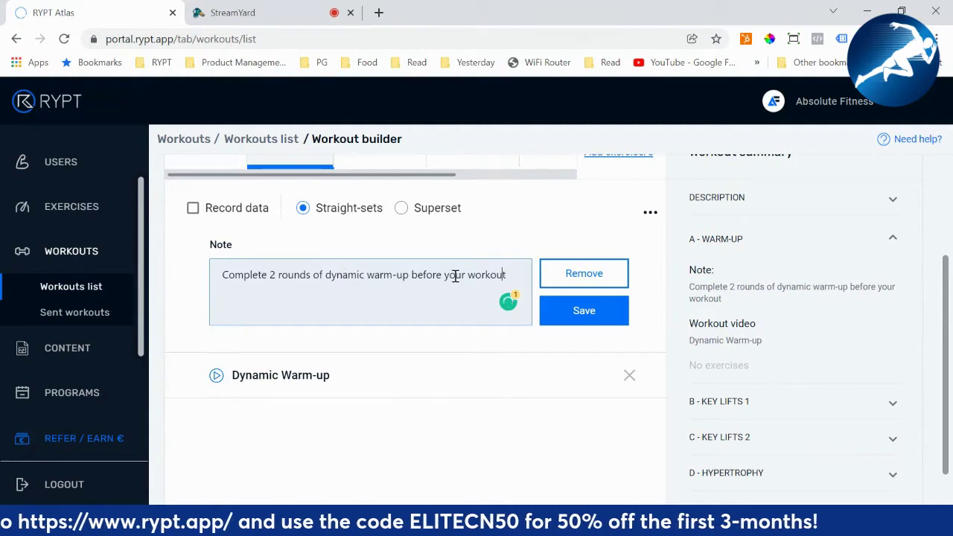
scroll(477, 311, up, 1)
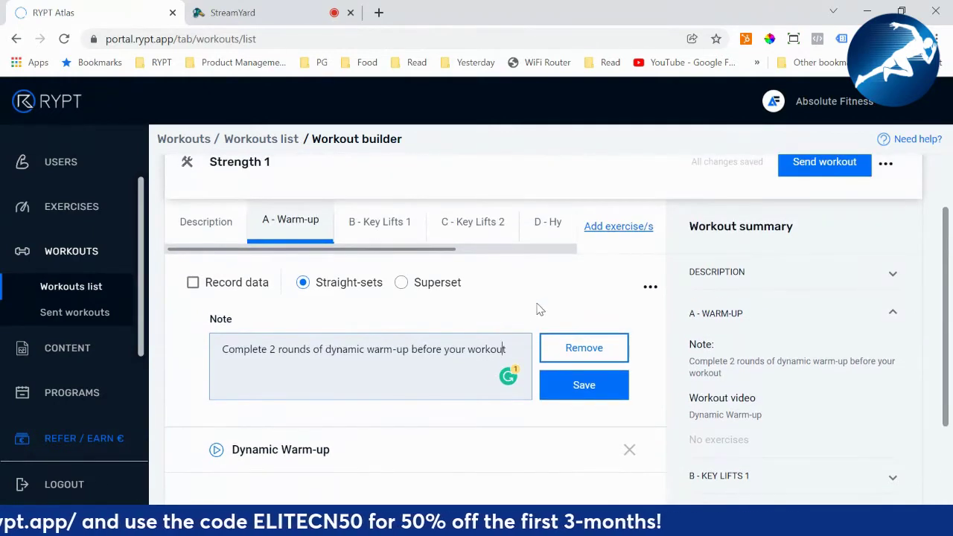
Open the B - Key Lifts 1 section and examine its superset options and the Hex Bar Deadlift set table
click(386, 232)
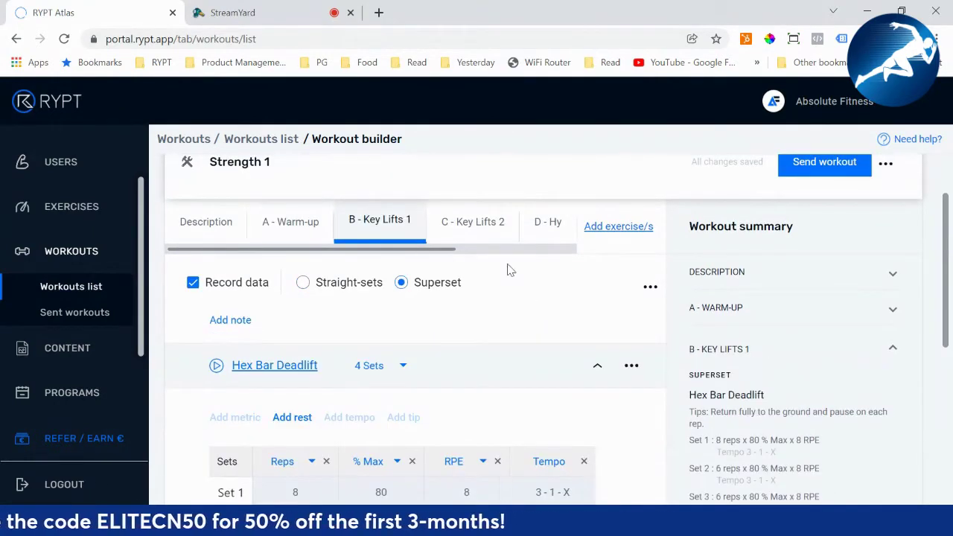
scroll(524, 294, down, 1)
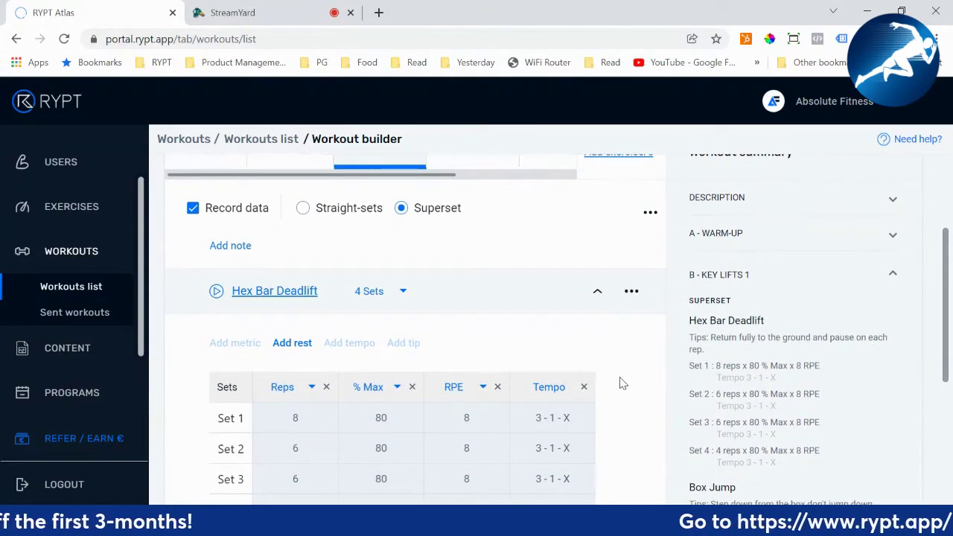
scroll(624, 389, up, 1)
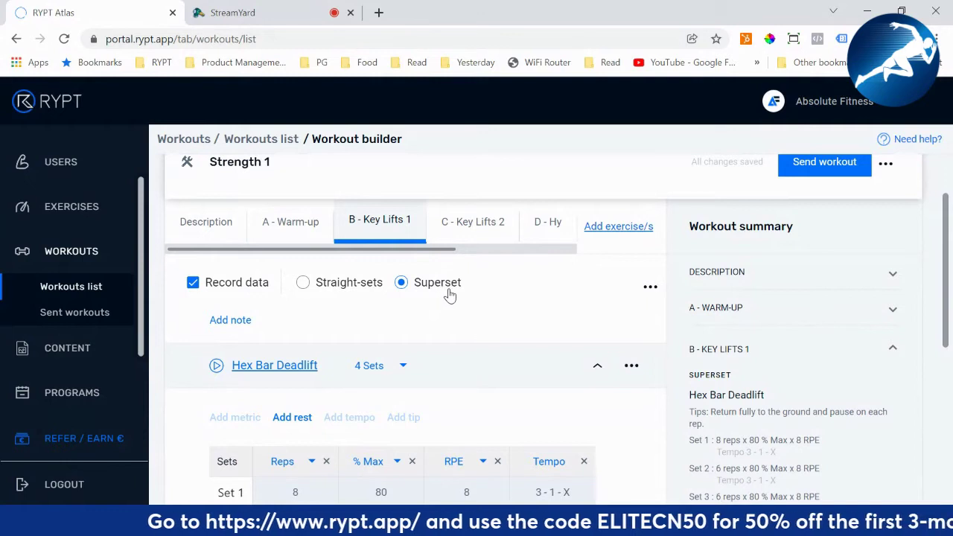
scroll(605, 326, down, 1)
scroll(605, 325, down, 1)
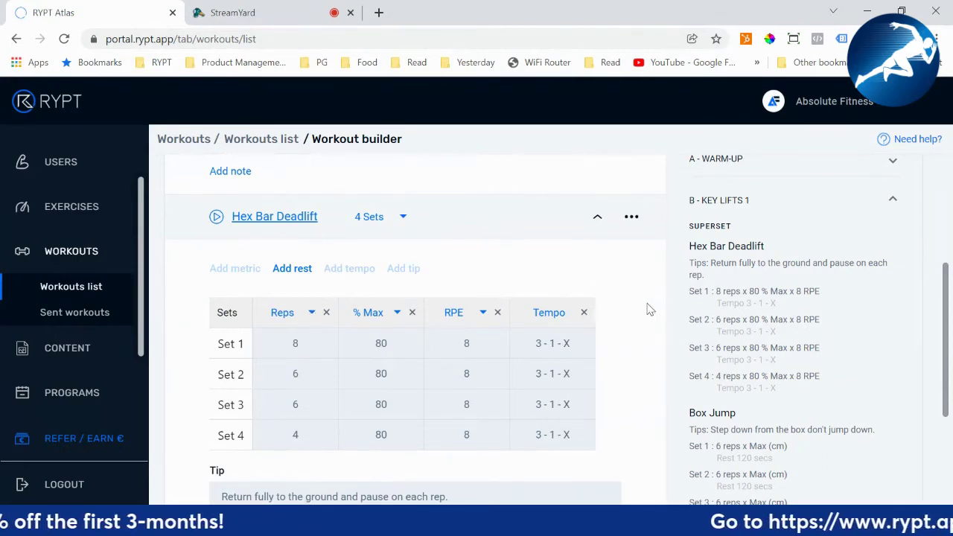
scroll(665, 330, down, 1)
Enter 6 reps for set 2 of the Hex Bar Deadlift and step through the remaining reps values
click(306, 269)
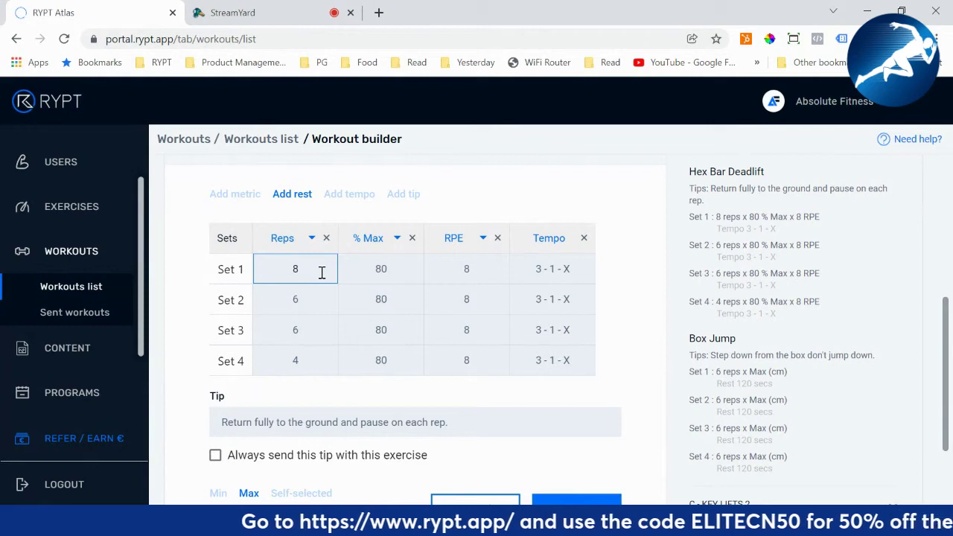
key(Return)
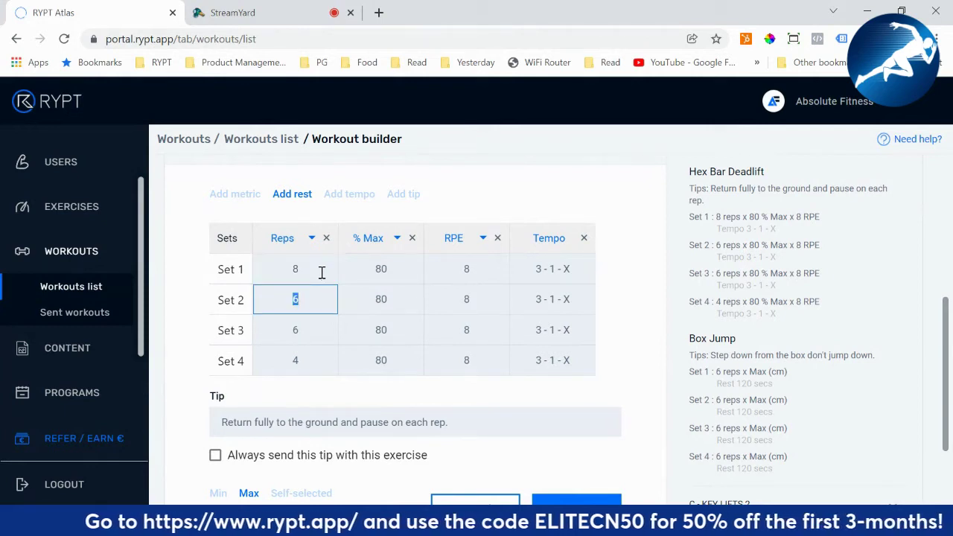
key(BackSpace)
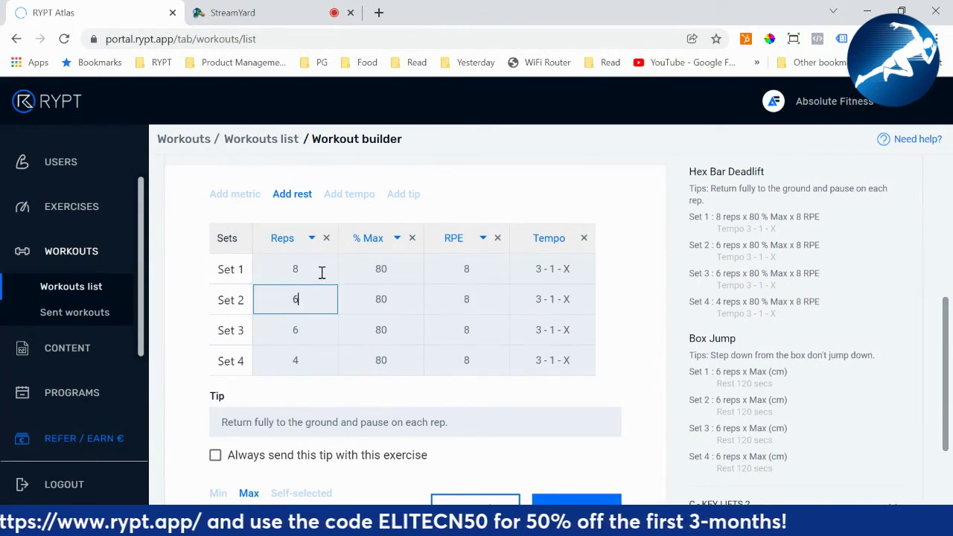
text(6)
key(Return)
key(Return)
key(Return)
Set the Hex Bar Deadlift's % Max to 75 for all four sets
double_click(382, 271)
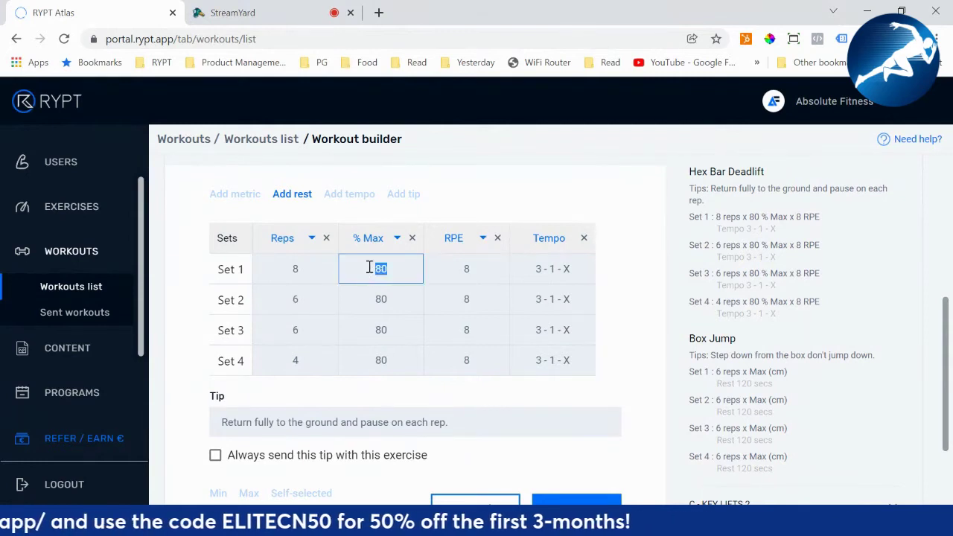
text(75)
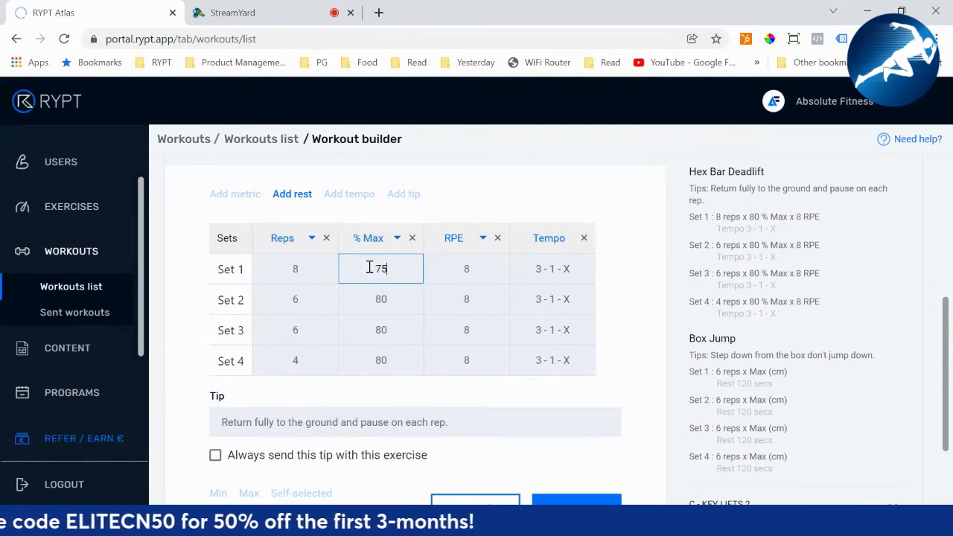
key(Return)
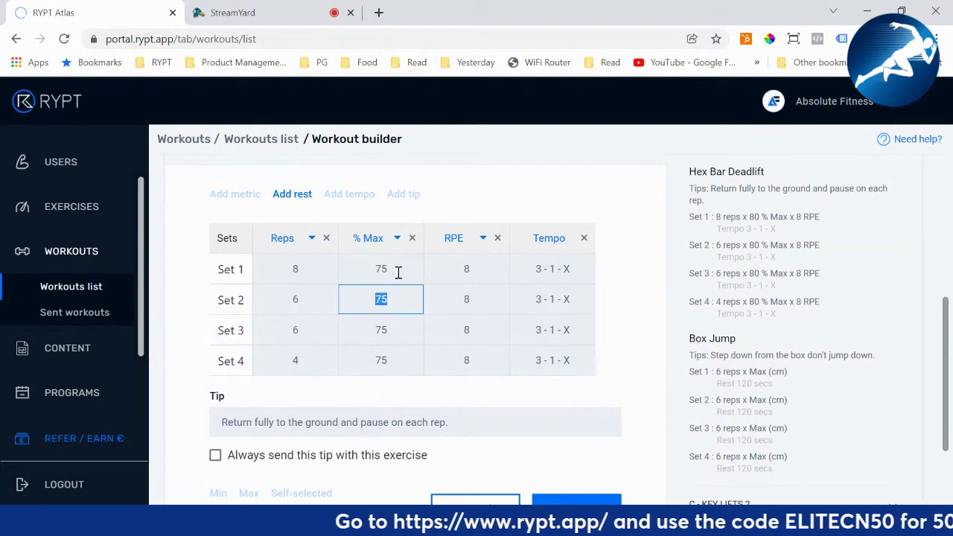
Set the Hex Bar Deadlift's % Max to 80 for all four sets
click(365, 270)
text(8)
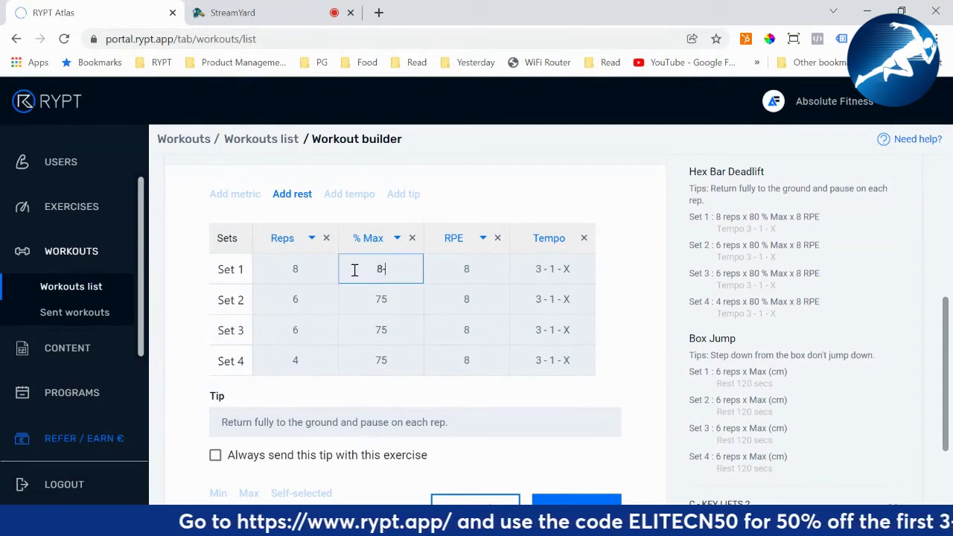
text(0)
key(Return)
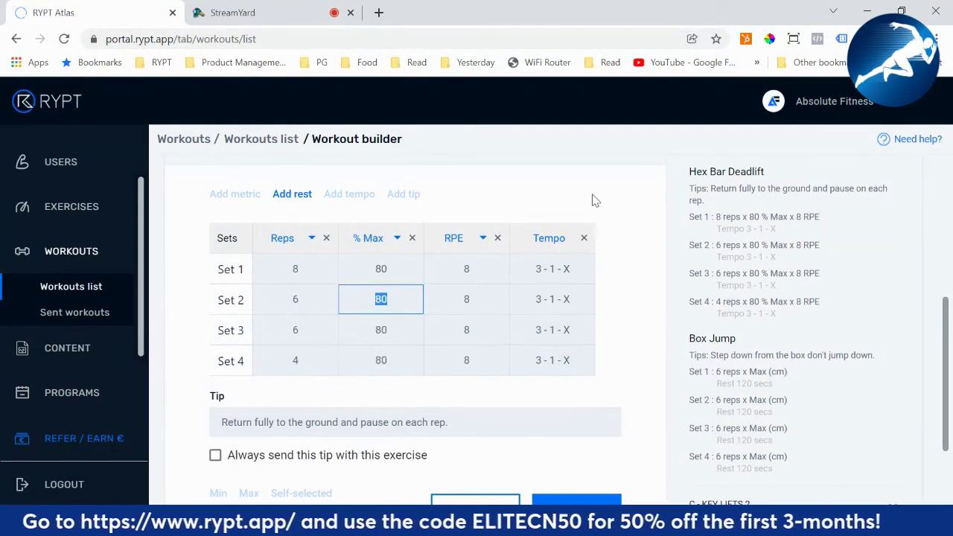
click(623, 215)
Review the Hex Bar Deadlift's metrics, tempo, and tip, along with its entry in the workout summary
scroll(625, 291, up, 1)
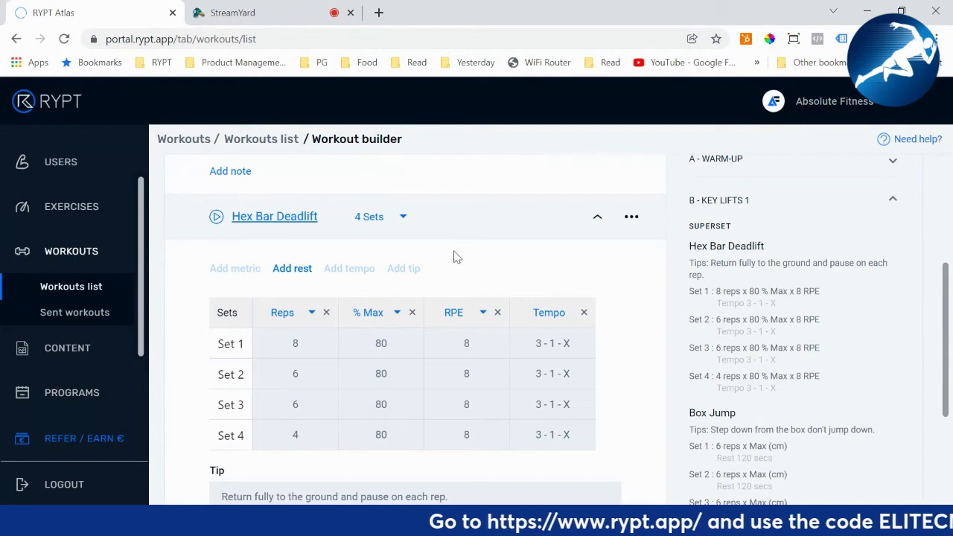
scroll(551, 281, down, 1)
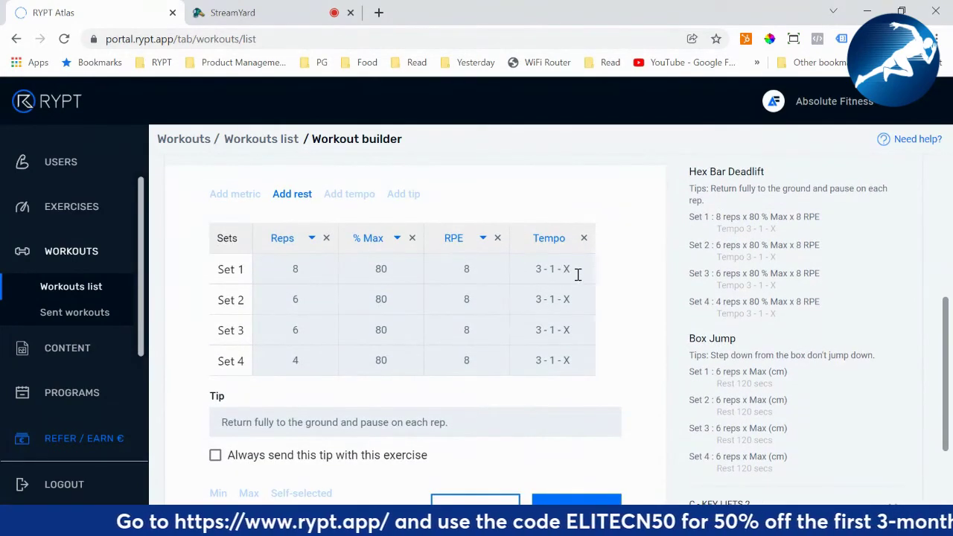
click(495, 424)
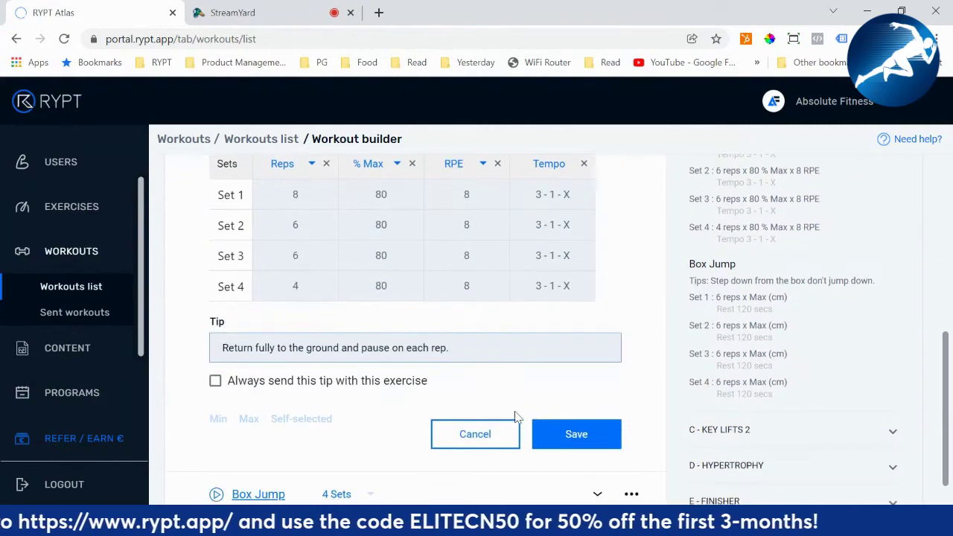
scroll(512, 416, down, 1)
scroll(619, 351, up, 1)
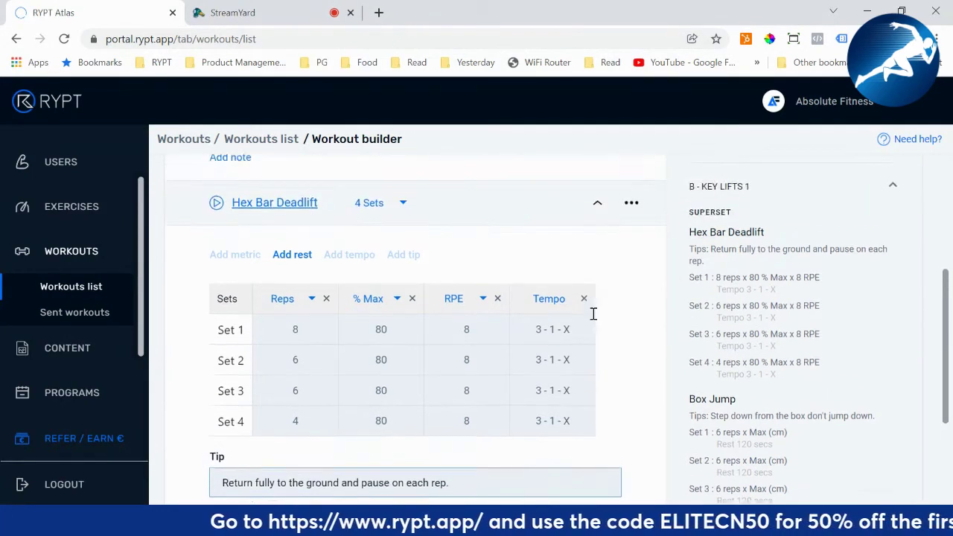
scroll(591, 314, up, 1)
scroll(591, 315, down, 1)
scroll(602, 317, up, 1)
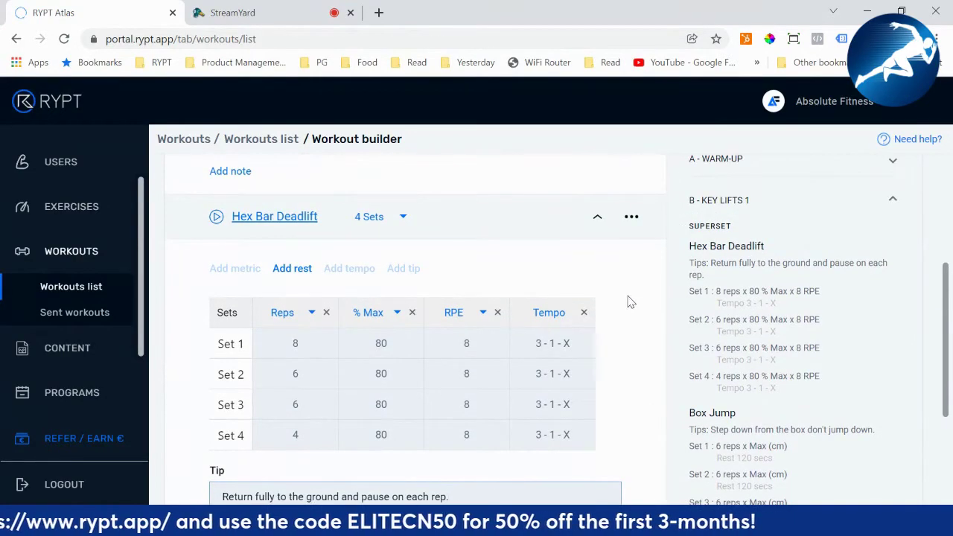
scroll(627, 302, down, 1)
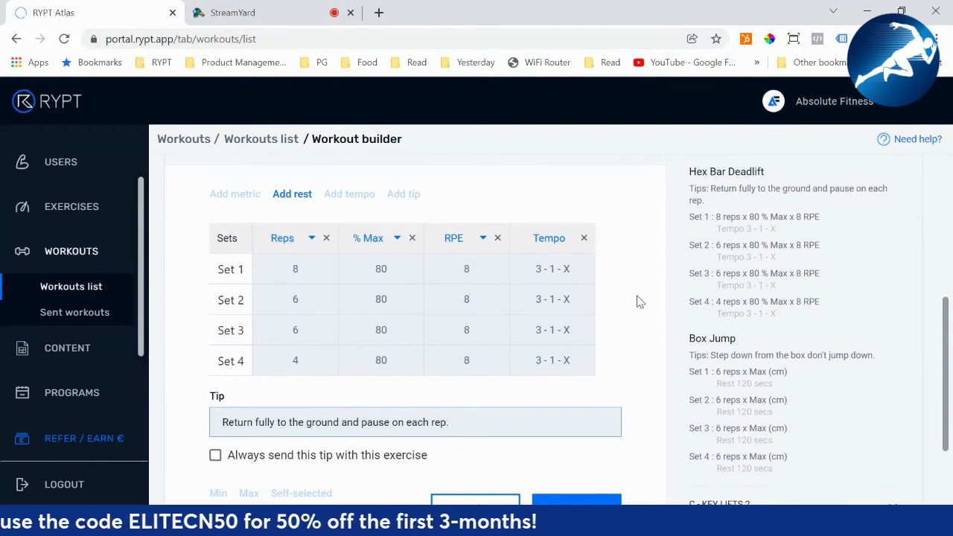
scroll(639, 302, up, 2)
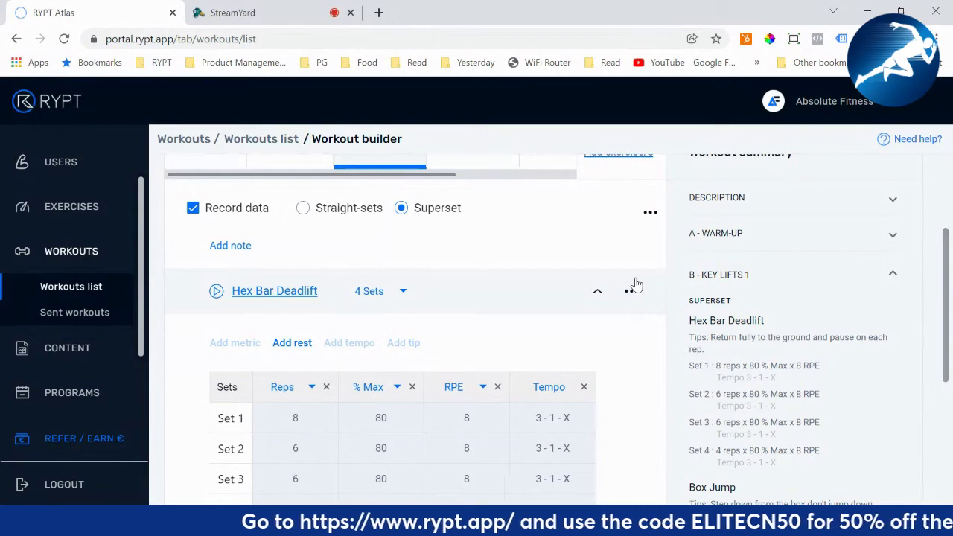
Review the Key Lifts 1 superset in the workout summary, including the Hex Bar Deadlift and Box Jump prescriptions
scroll(736, 272, up, 1)
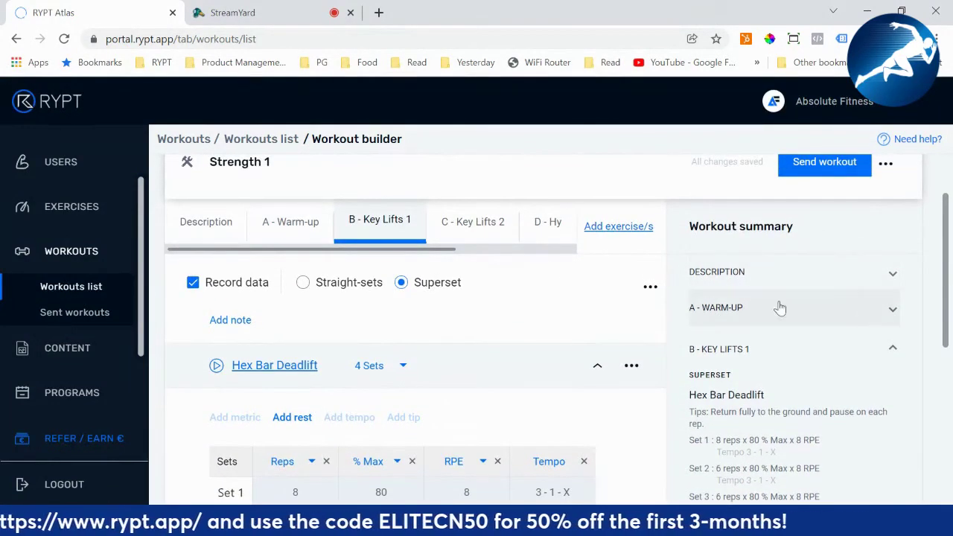
scroll(831, 347, down, 2)
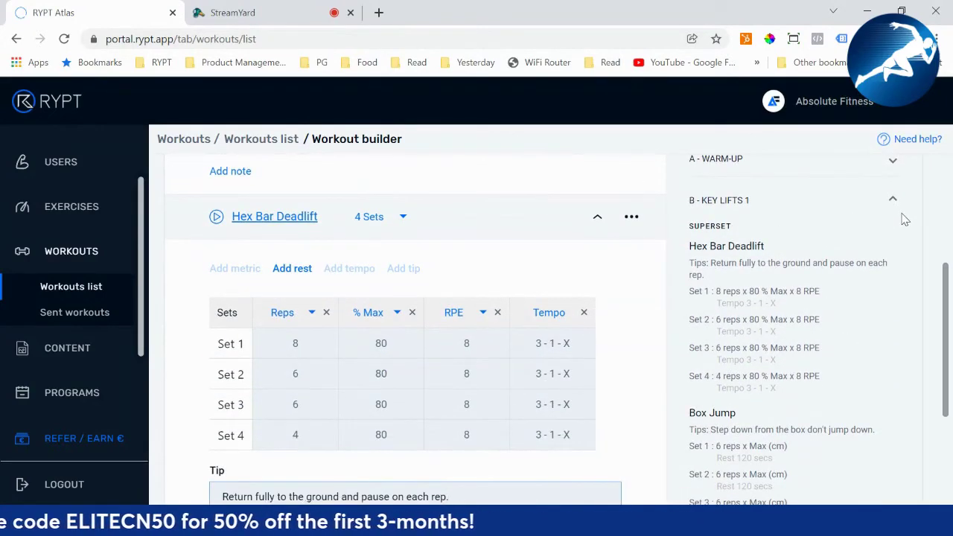
scroll(896, 280, up, 1)
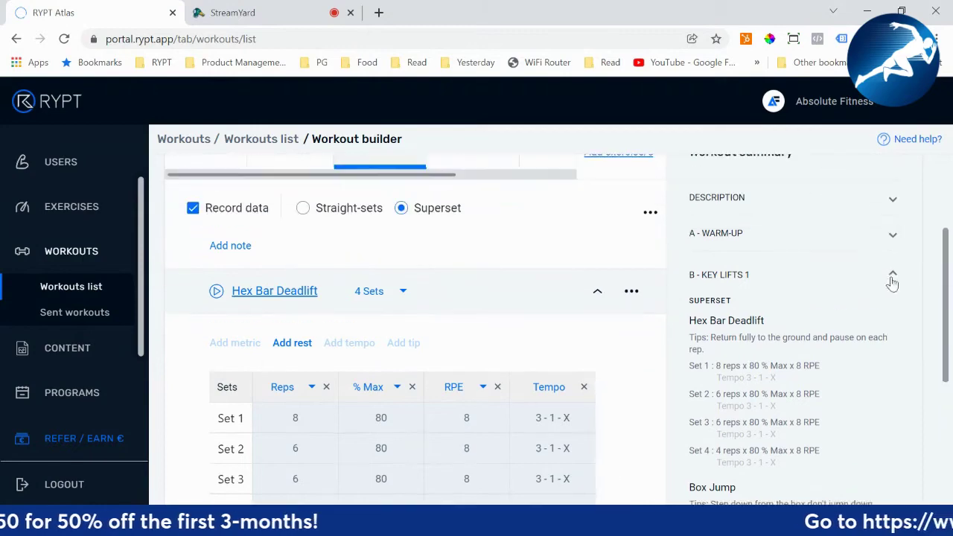
click(891, 240)
scroll(878, 265, down, 2)
click(876, 257)
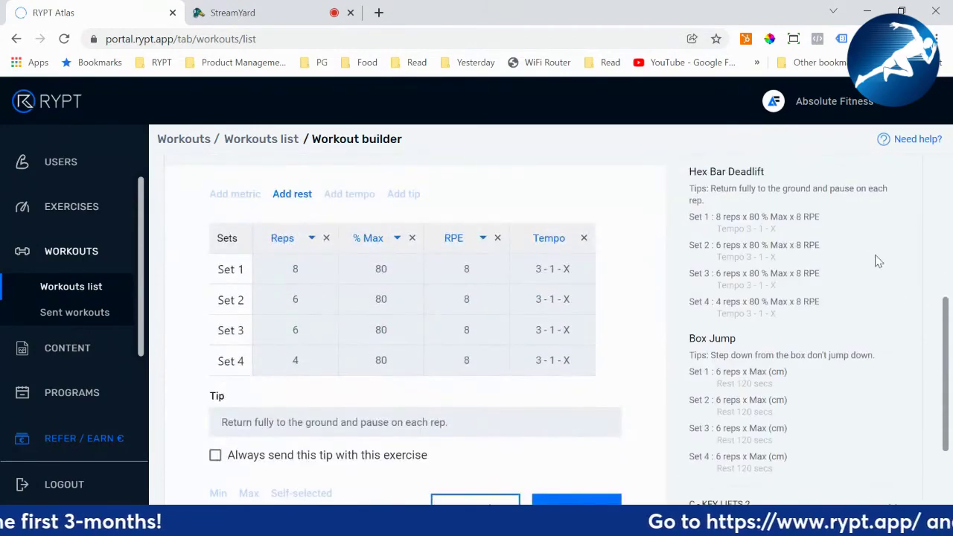
scroll(876, 264, down, 1)
scroll(869, 282, up, 2)
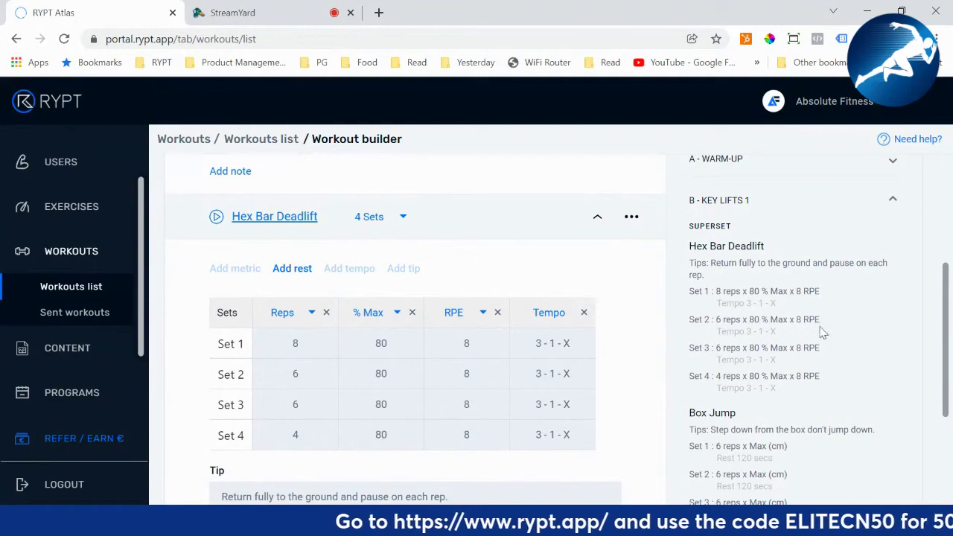
scroll(812, 313, down, 1)
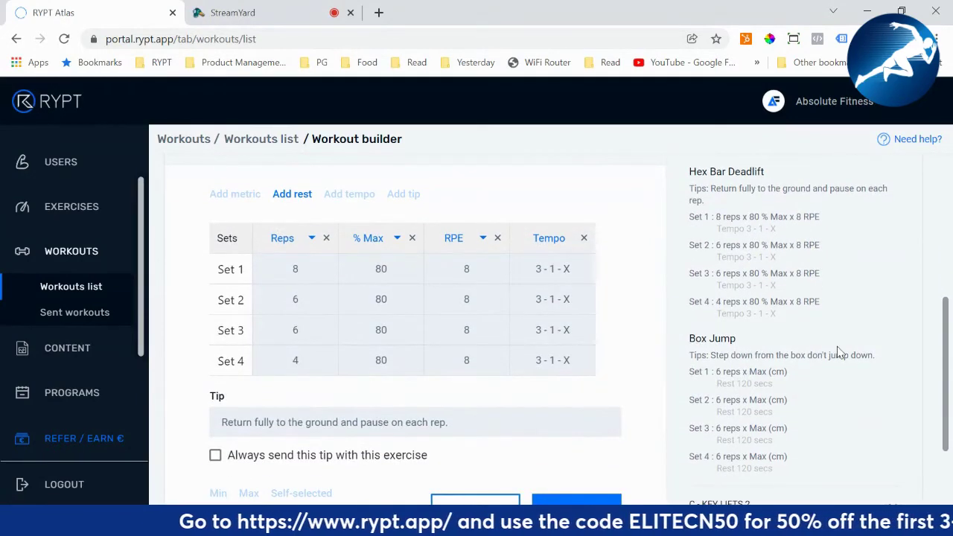
Expand Key Lifts 2 in the workout summary and look over the rest of the Strength 1 workout
scroll(839, 351, down, 2)
click(827, 396)
scroll(841, 343, up, 1)
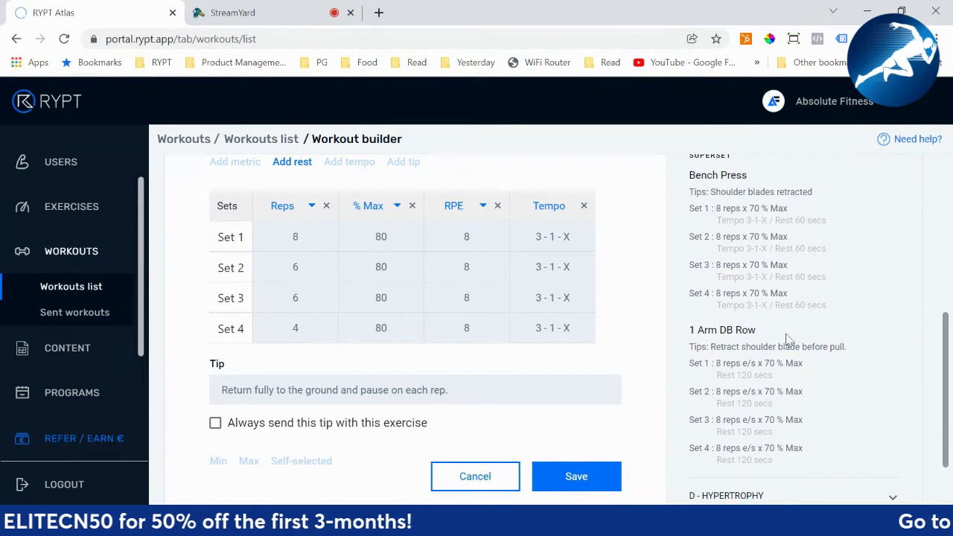
scroll(775, 336, up, 2)
scroll(776, 336, up, 1)
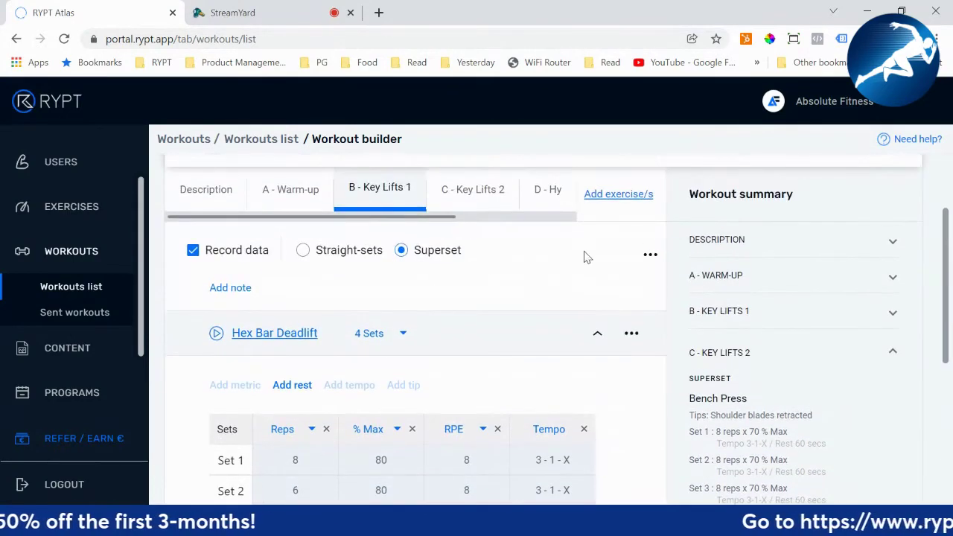
scroll(588, 255, up, 2)
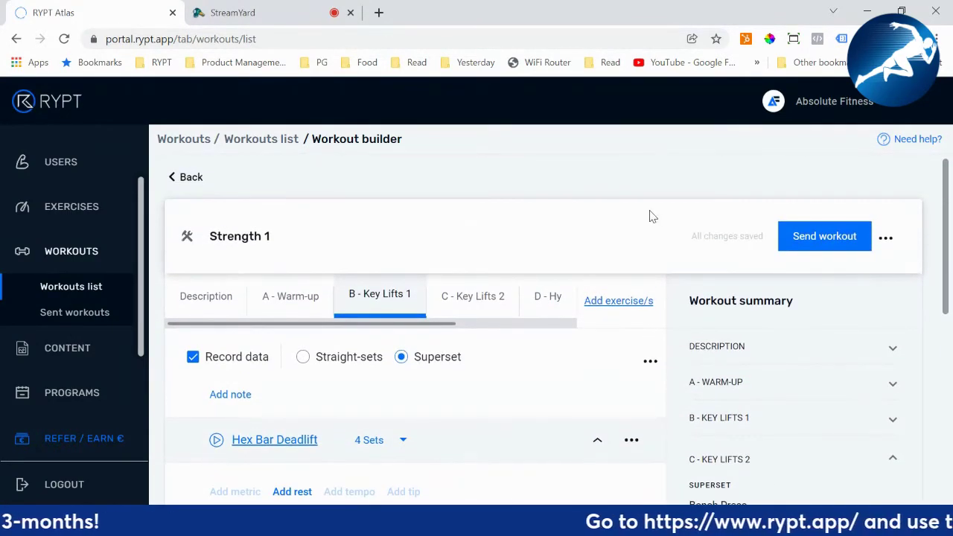
scroll(616, 318, down, 3)
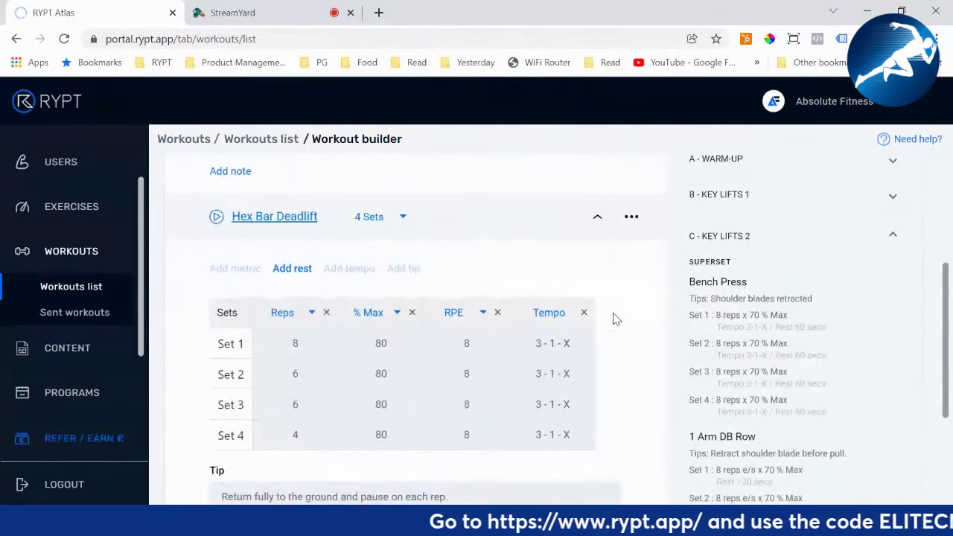
scroll(616, 318, down, 3)
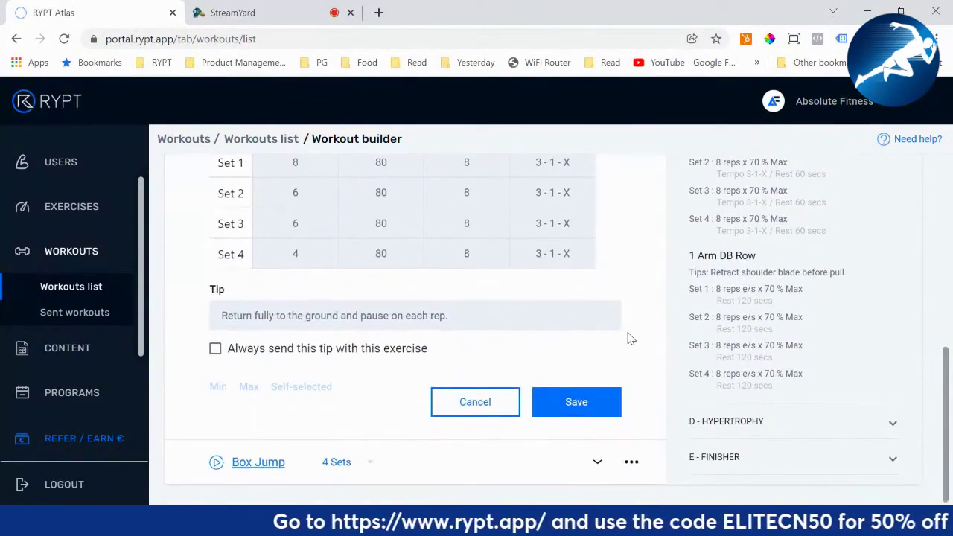
scroll(638, 312, up, 6)
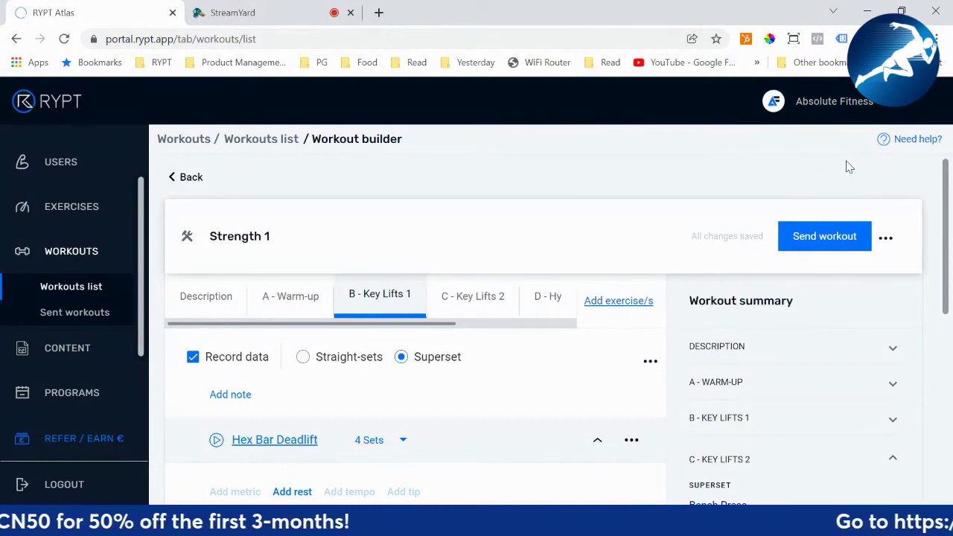
Open the help page for the workout builder and review its list of video guides
click(912, 141)
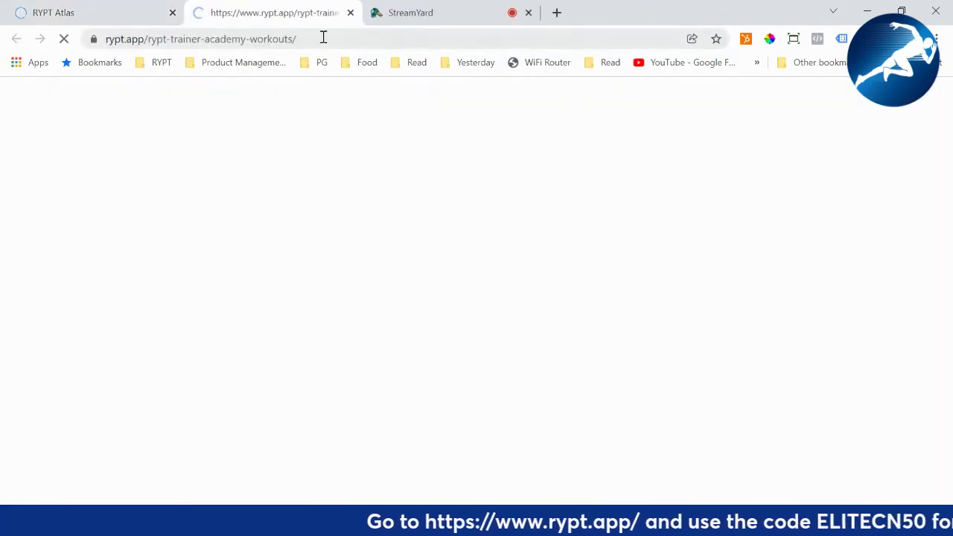
scroll(339, 298, down, 1)
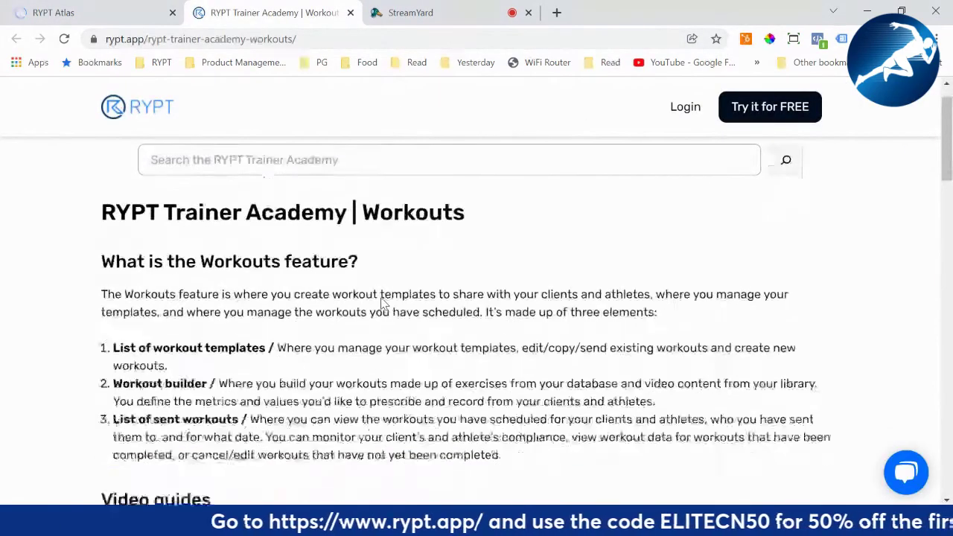
scroll(336, 325, down, 4)
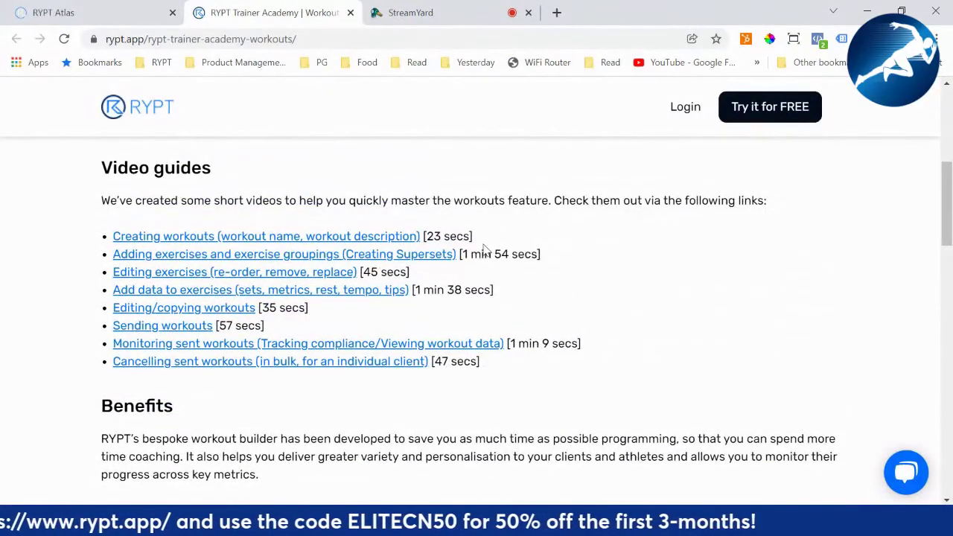
scroll(202, 324, up, 1)
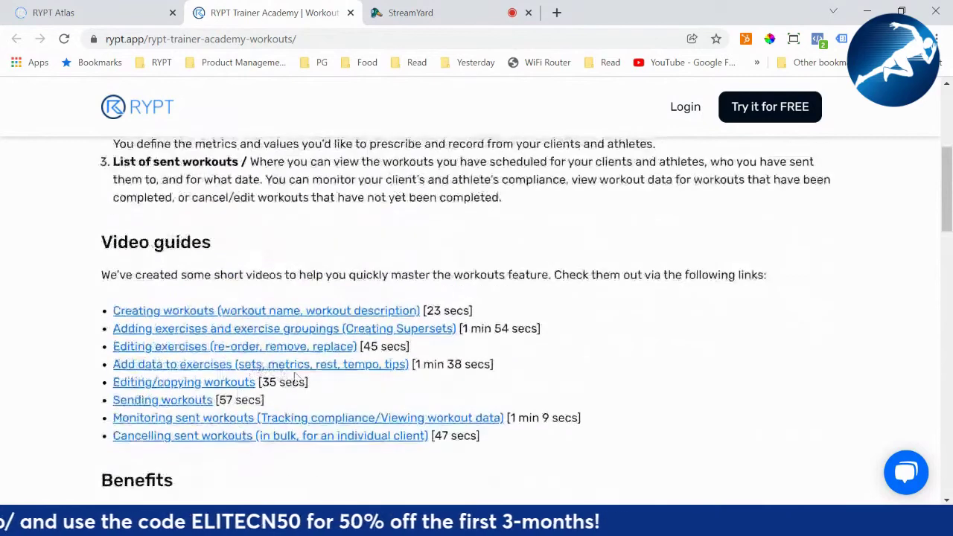
Return to the Strength 1 workout in the trainer portal and go back to the workouts list
click(144, 15)
scroll(536, 269, down, 1)
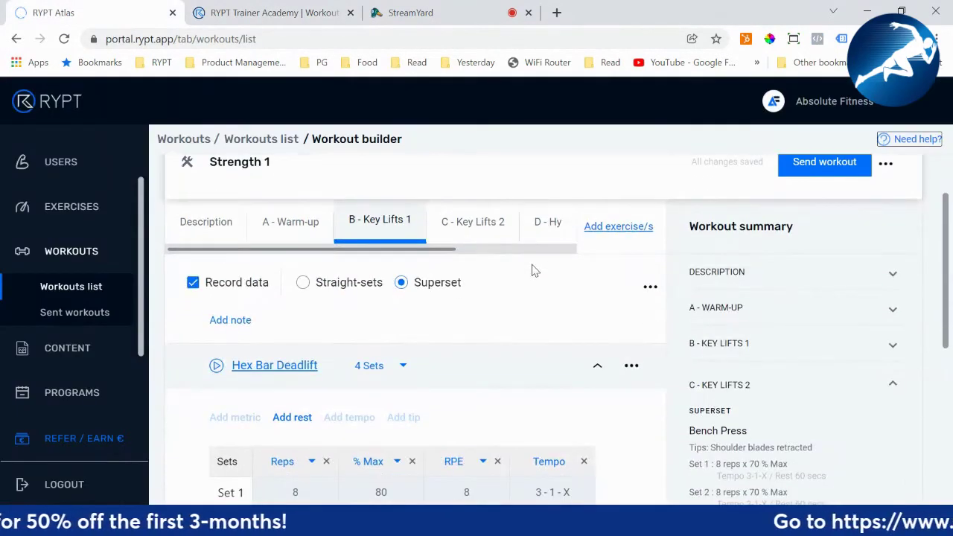
scroll(536, 271, up, 1)
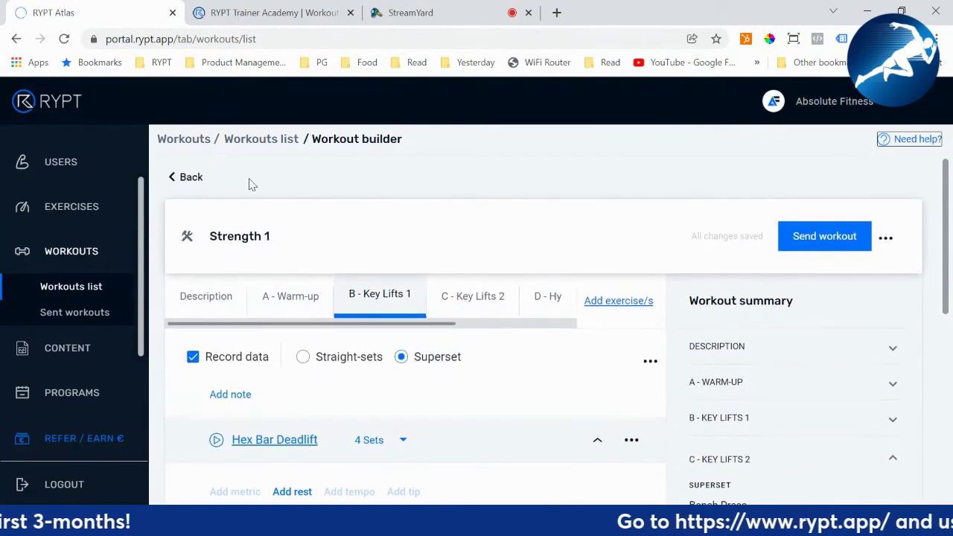
click(179, 180)
scroll(376, 203, down, 1)
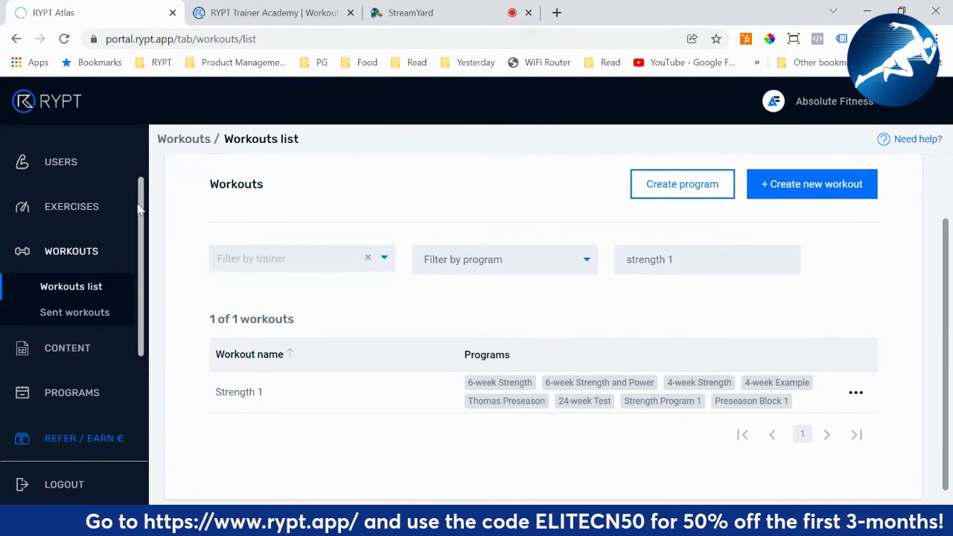
Open the client's profile from the users list and open their incomplete Conditioning workout due 01-12-2021 for editing
click(72, 163)
click(300, 336)
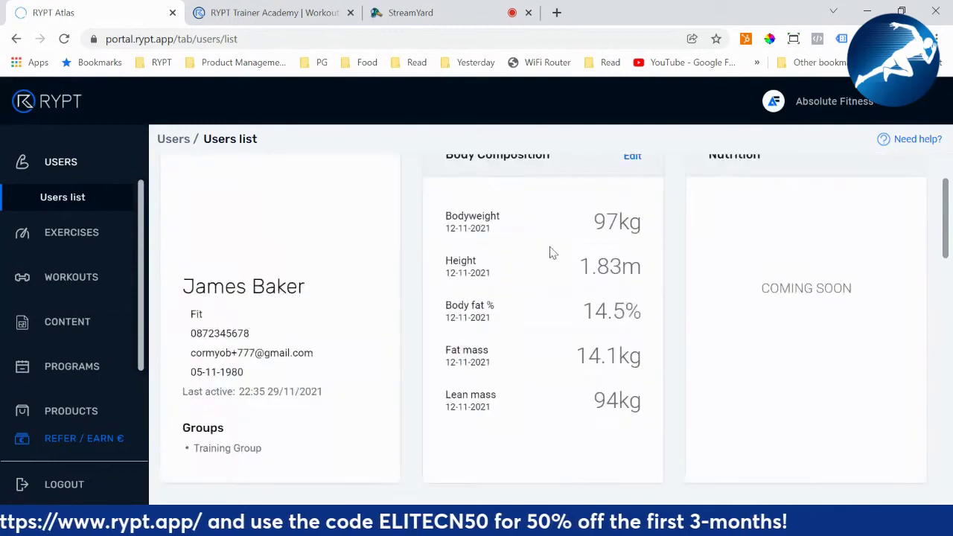
scroll(551, 253, down, 10)
scroll(543, 267, up, 2)
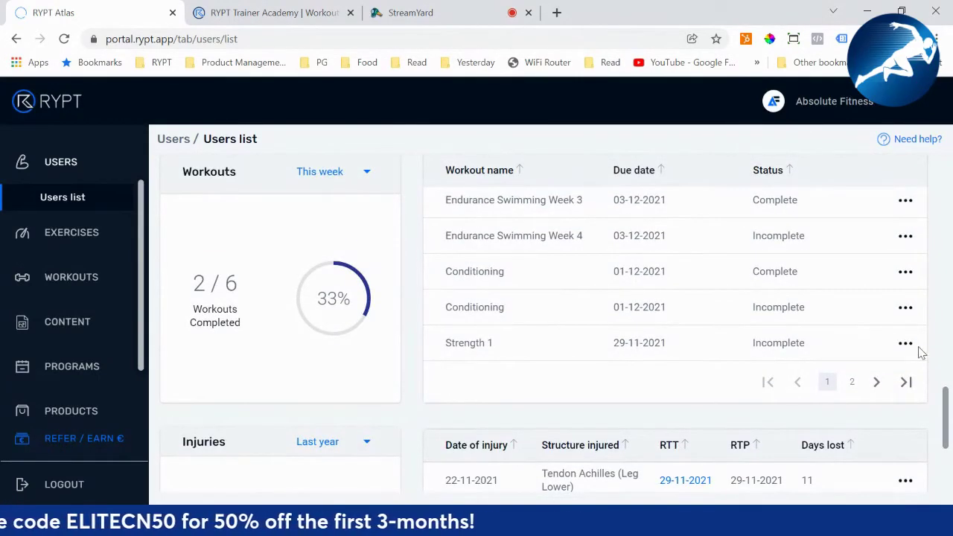
click(904, 308)
click(863, 334)
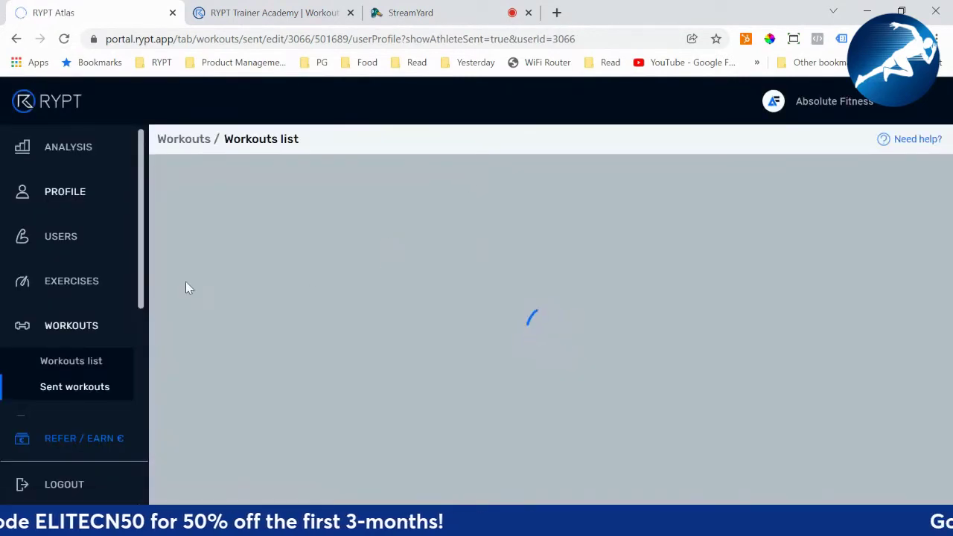
Review the scheduled Conditioning workout's description and the Push-up sets in its B - Conditioning grouping
scroll(87, 255, down, 2)
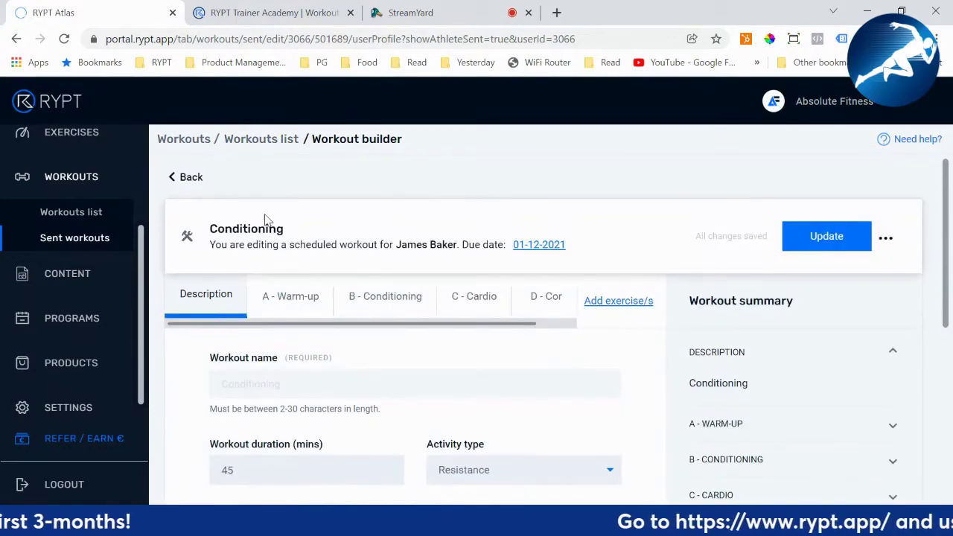
scroll(305, 258, down, 1)
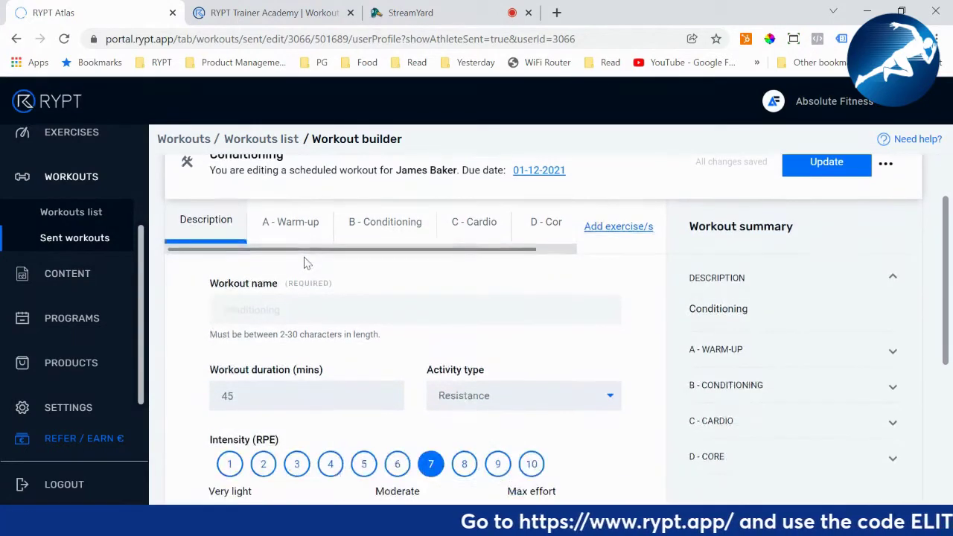
scroll(293, 249, up, 1)
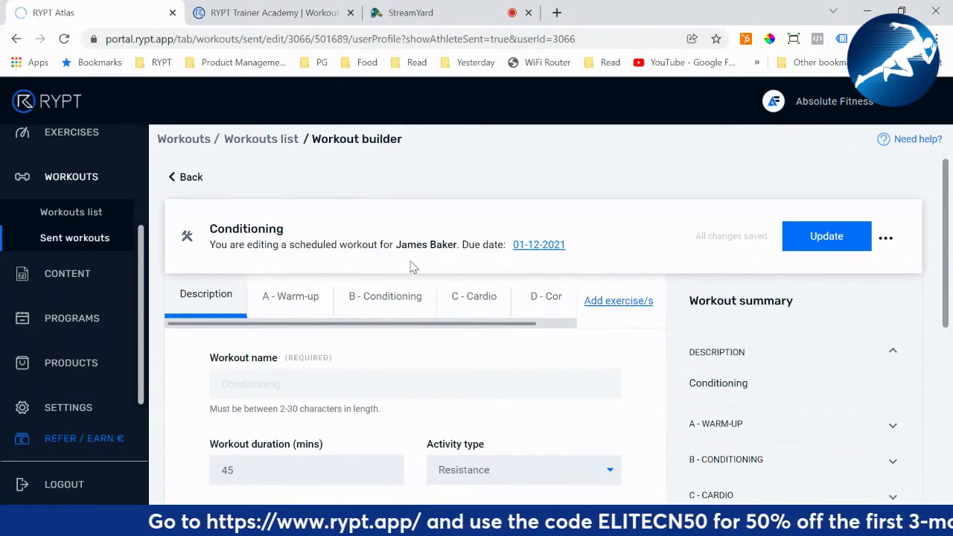
scroll(513, 294, down, 2)
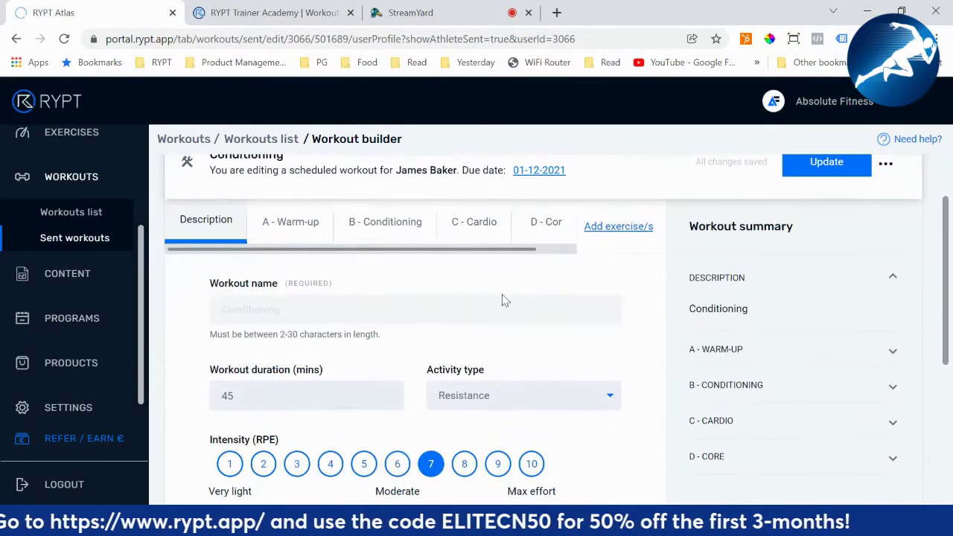
click(396, 236)
scroll(428, 294, down, 1)
scroll(373, 393, down, 2)
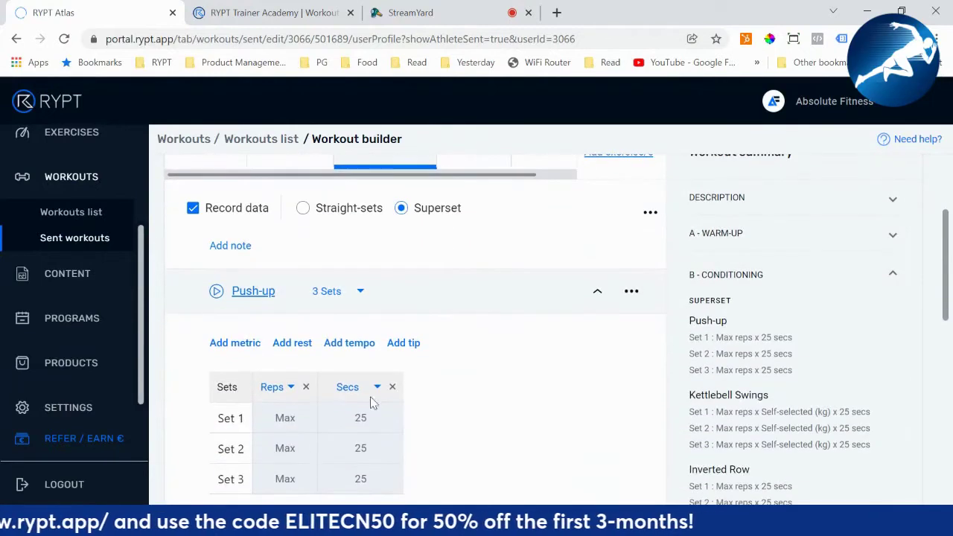
scroll(446, 350, up, 2)
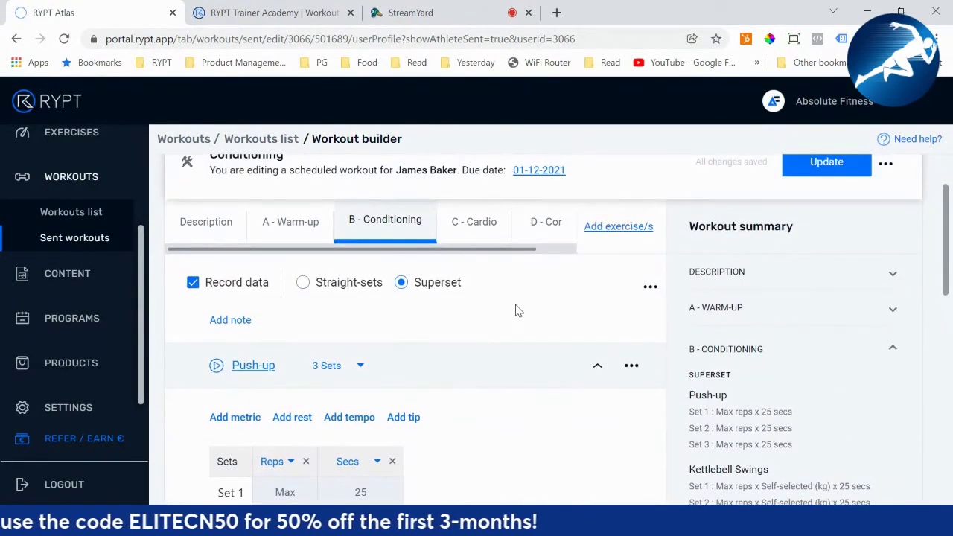
scroll(519, 310, up, 1)
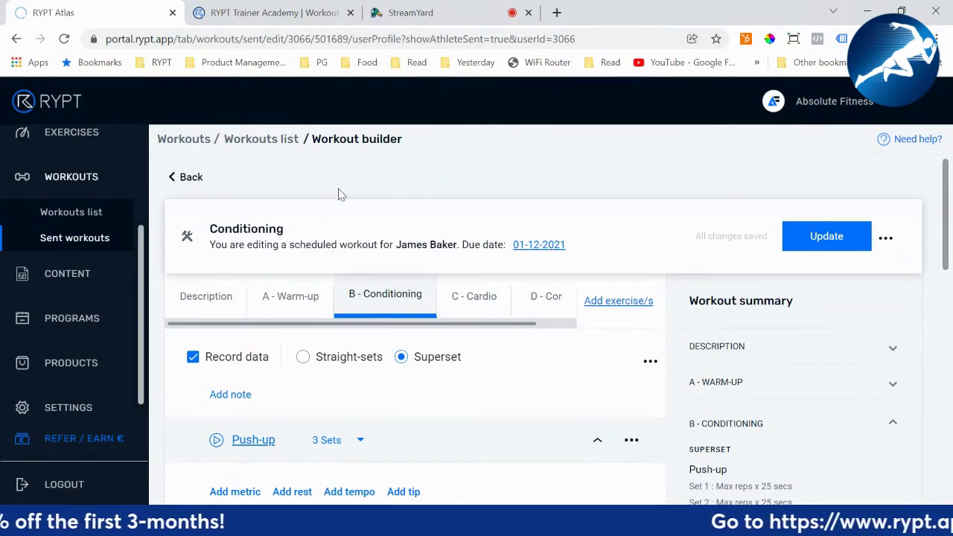
Leave the scheduled workout and the client's profile, and open the programs list
click(191, 179)
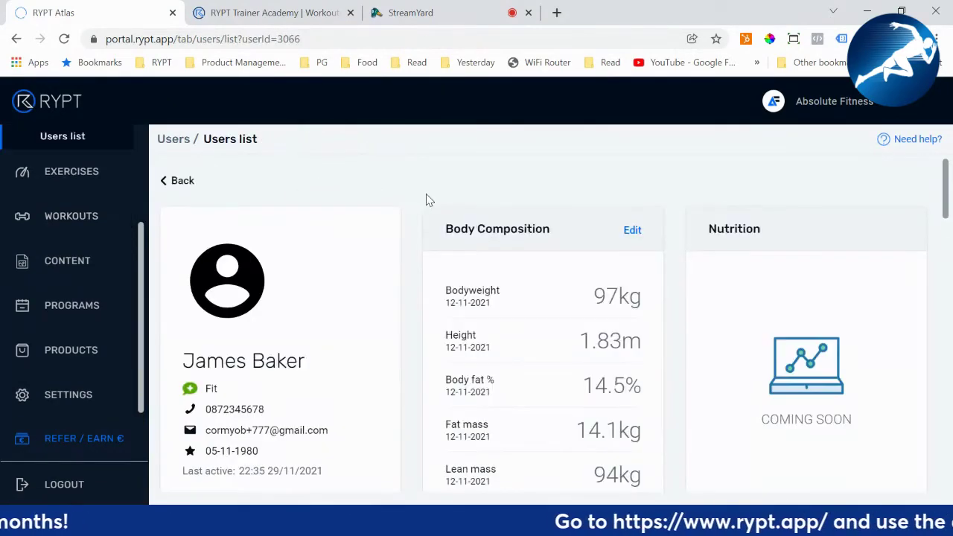
click(180, 181)
click(97, 306)
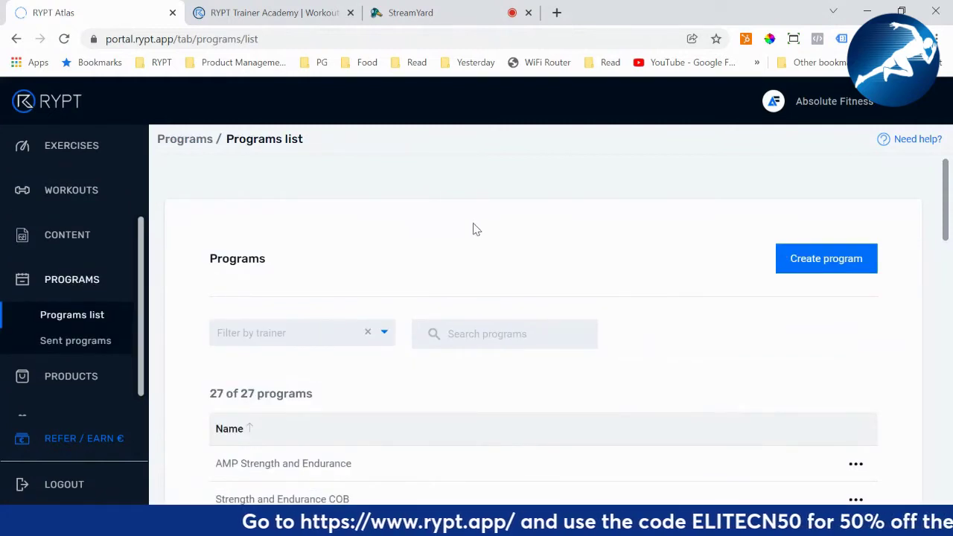
Look through the programs list, including its trainer filter, search and program creation option
scroll(476, 229, down, 1)
scroll(662, 238, down, 1)
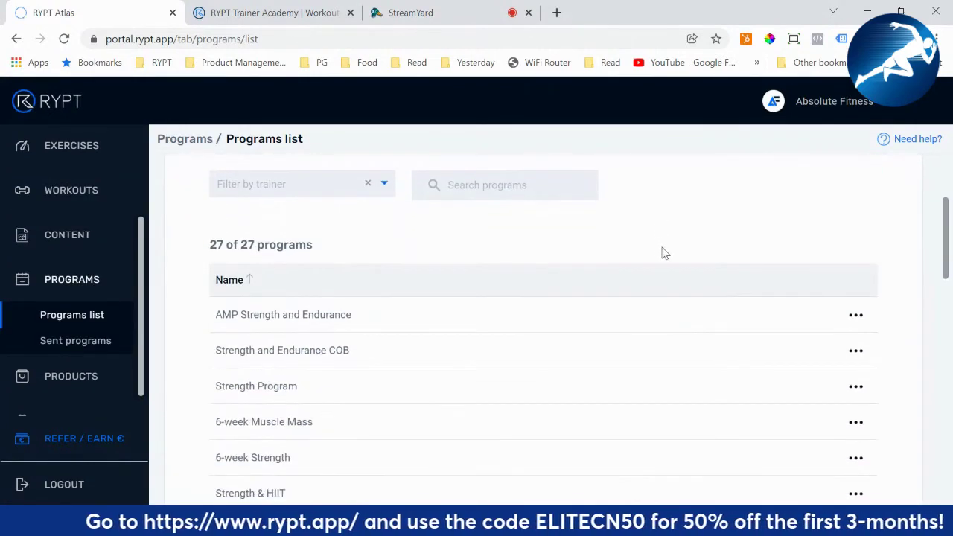
scroll(664, 253, up, 2)
scroll(663, 343, down, 1)
scroll(402, 376, down, 1)
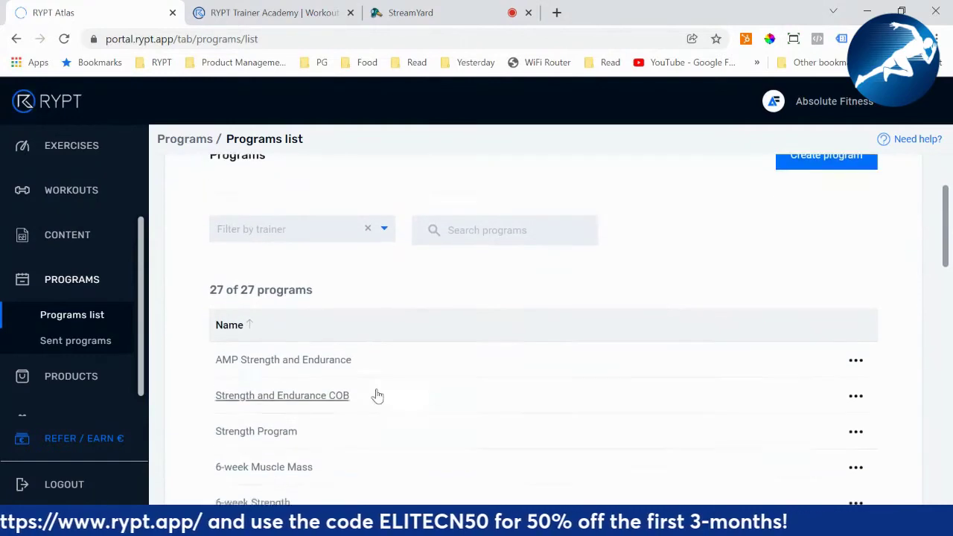
scroll(405, 327, down, 1)
scroll(580, 320, up, 1)
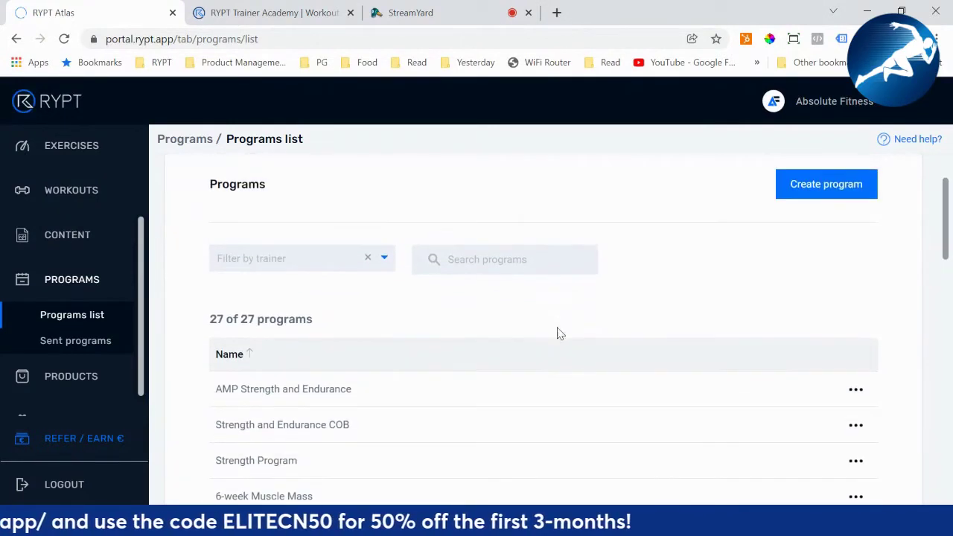
scroll(638, 347, up, 1)
scroll(643, 350, down, 1)
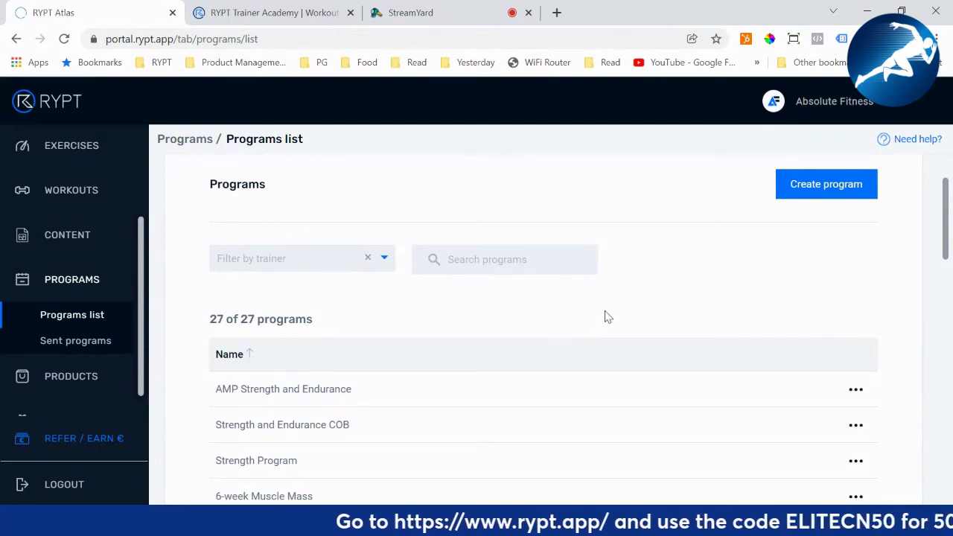
Open the 6-week Strength program in the program builder and review its details and weekly schedule
scroll(604, 251, down, 3)
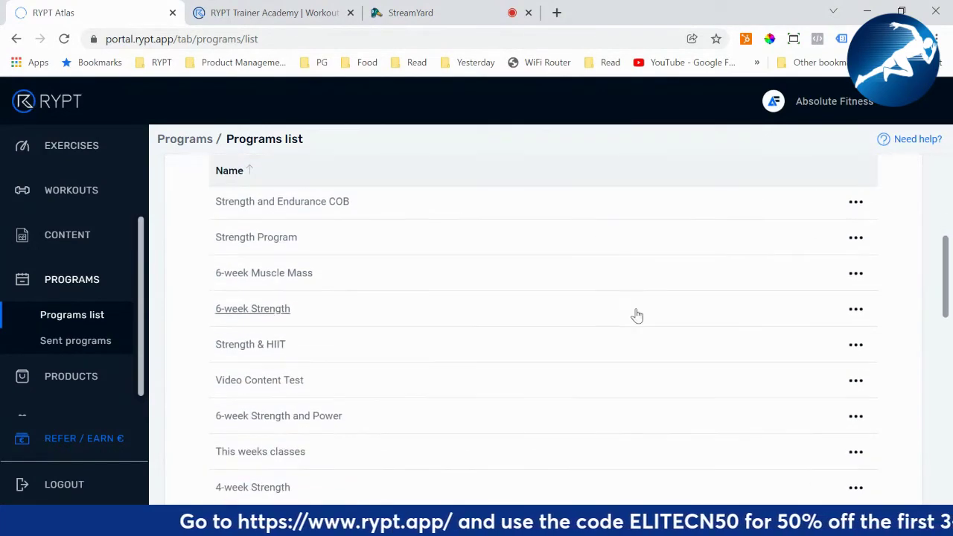
click(282, 316)
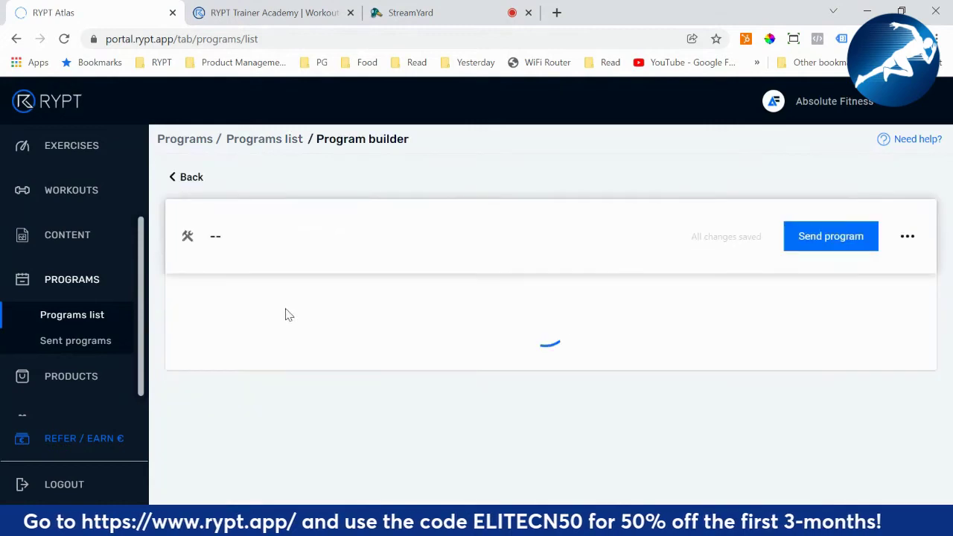
scroll(596, 221, down, 1)
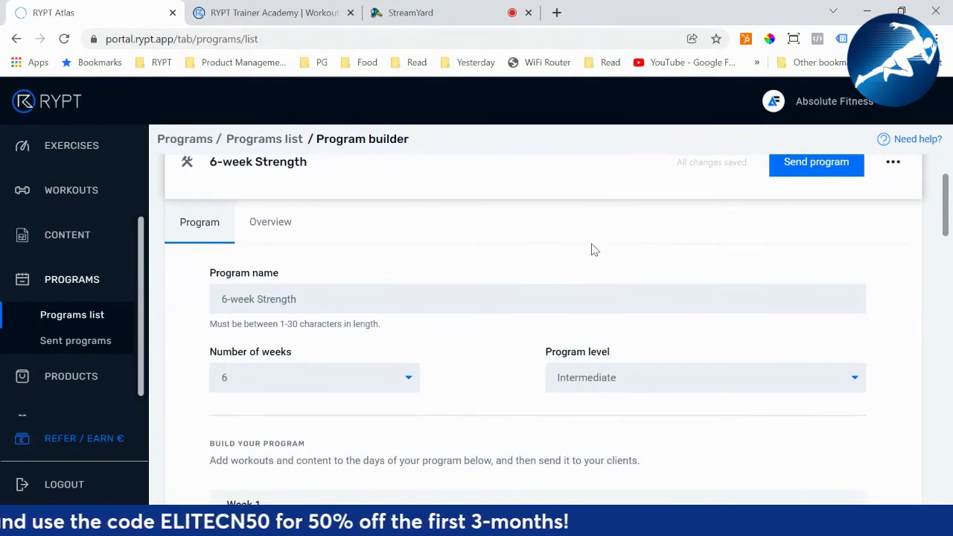
scroll(398, 294, down, 1)
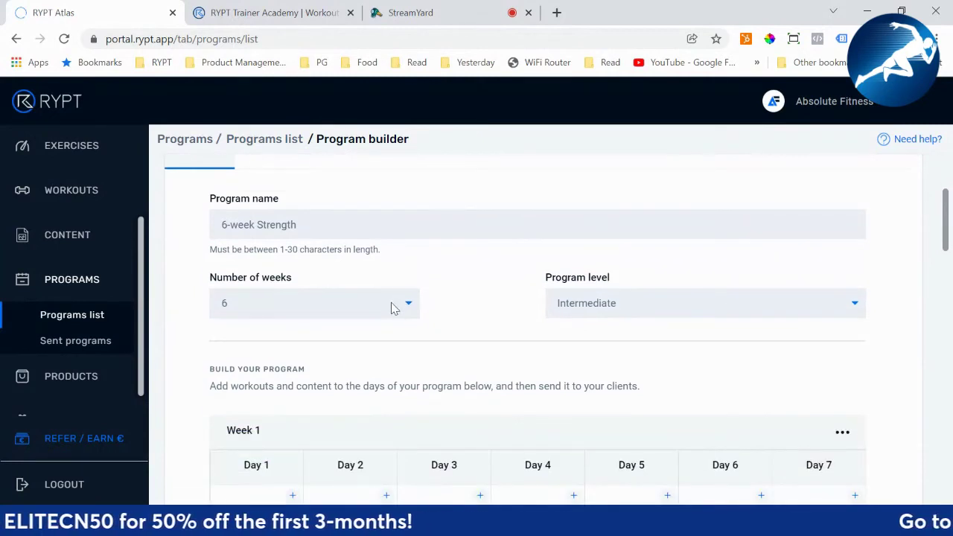
scroll(434, 296, down, 1)
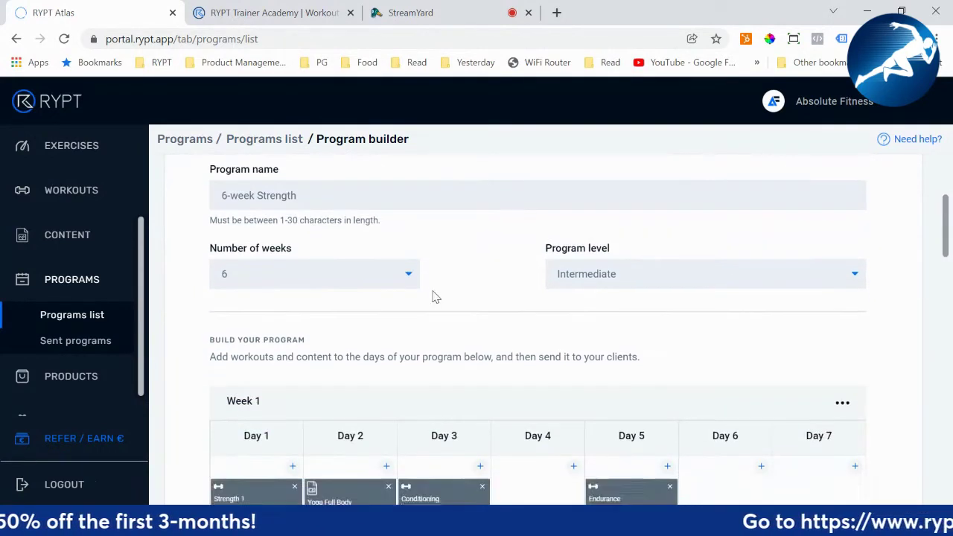
scroll(491, 223, down, 2)
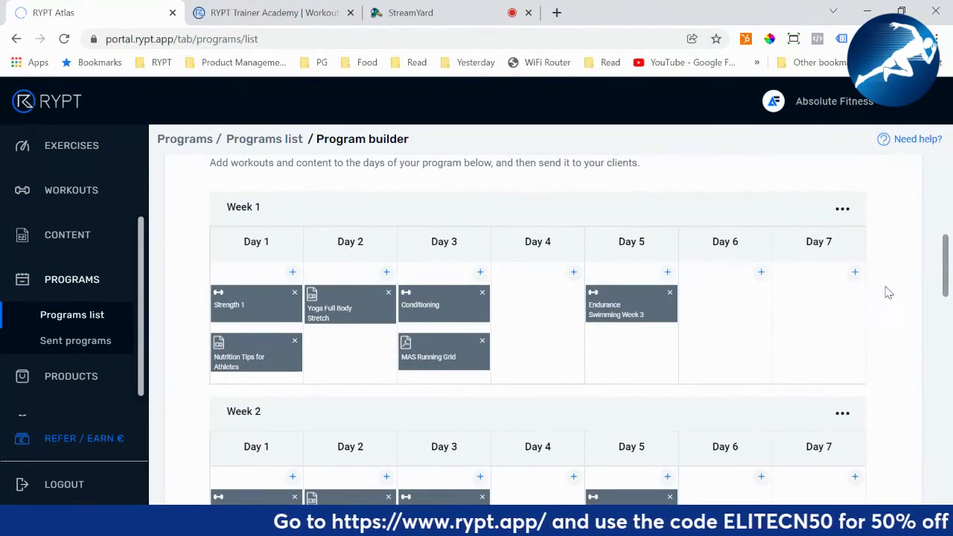
scroll(906, 296, down, 1)
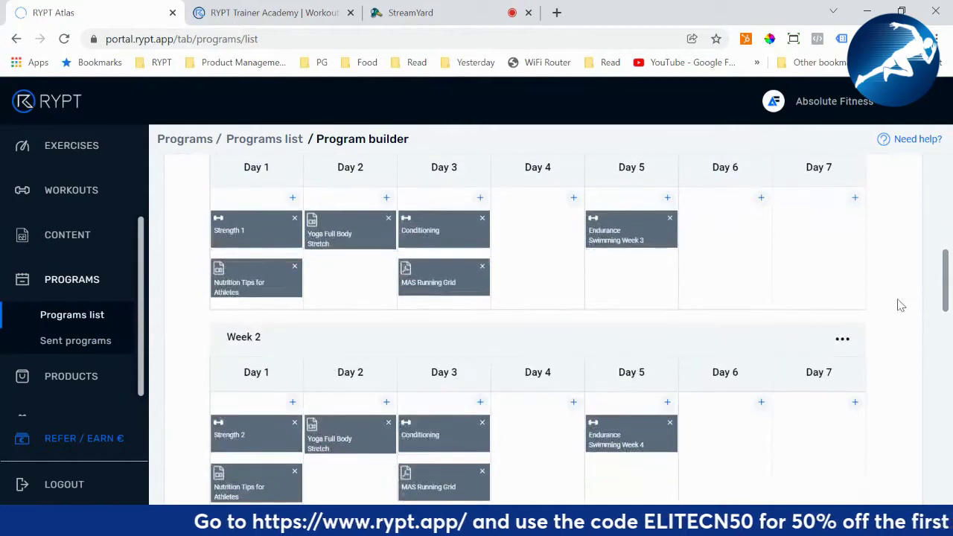
View the workouts available for adding to Week 1 - Day 1, and leave the form without adding one
click(292, 198)
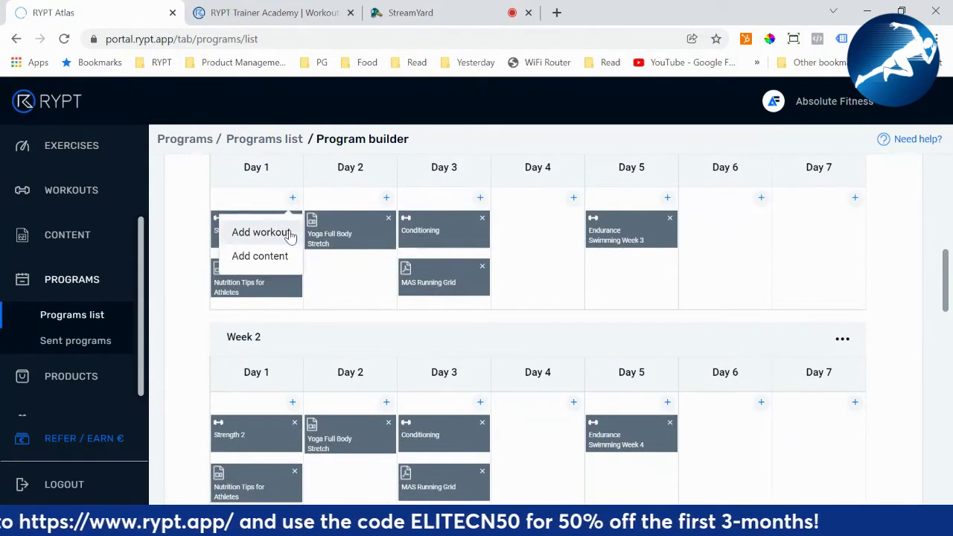
click(287, 233)
click(539, 315)
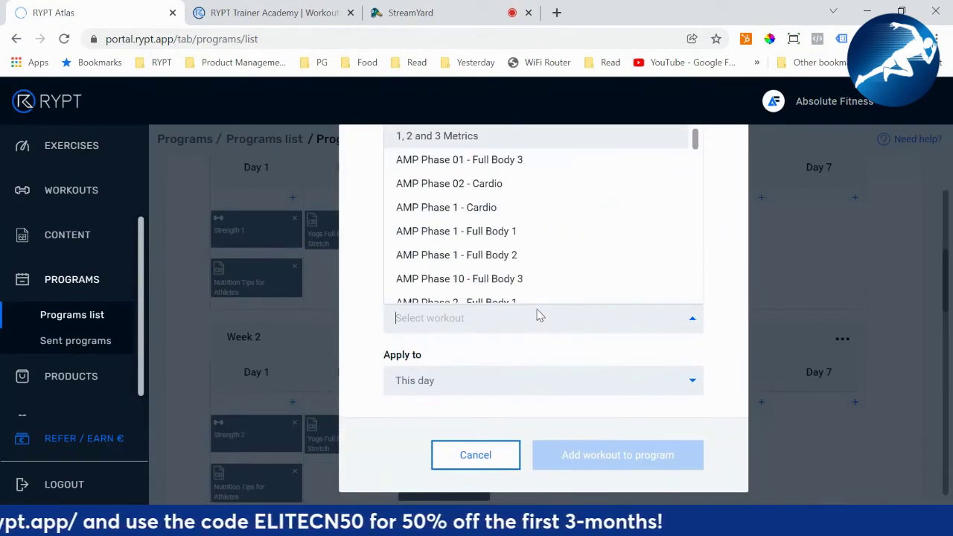
click(722, 288)
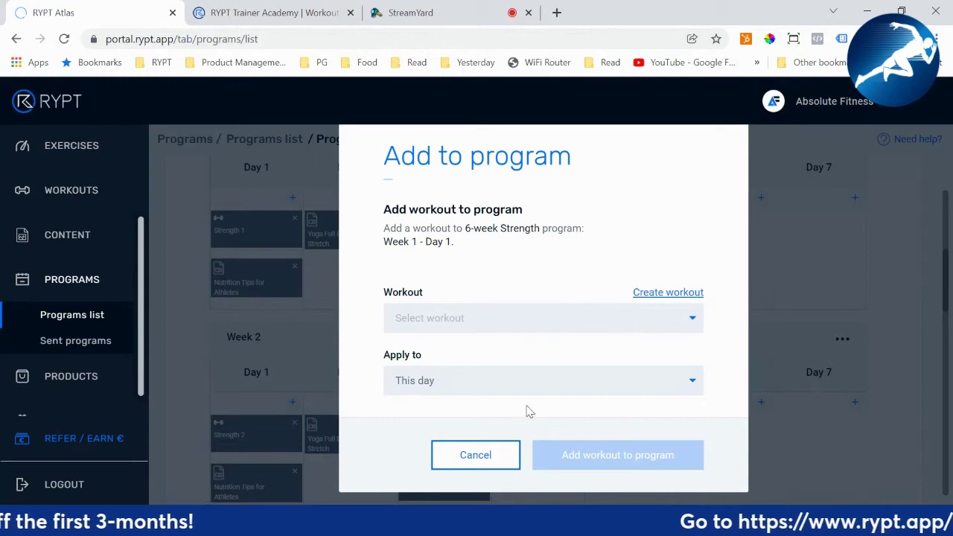
click(517, 455)
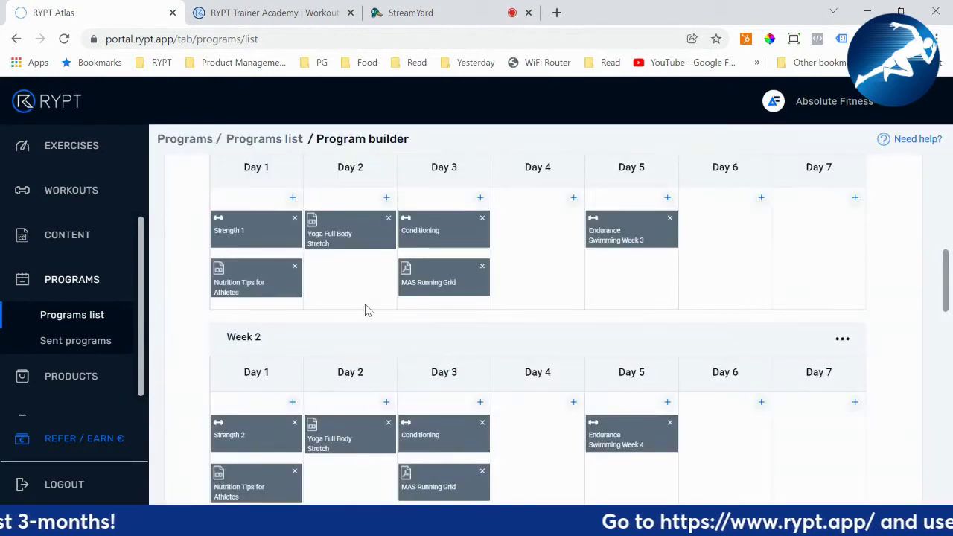
Check the options for adding content to Week 1 - Day 1, and leave the form without adding any
click(292, 197)
click(281, 253)
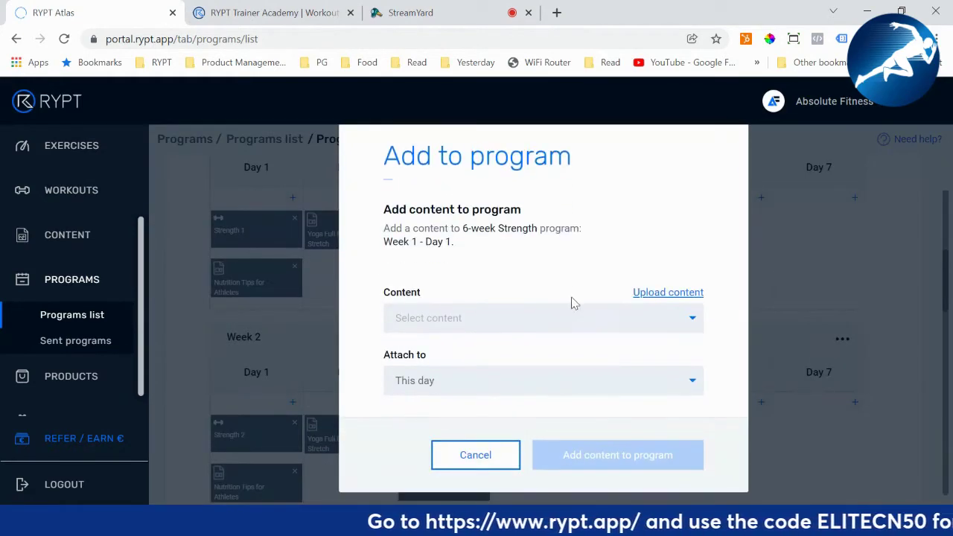
click(570, 317)
click(470, 288)
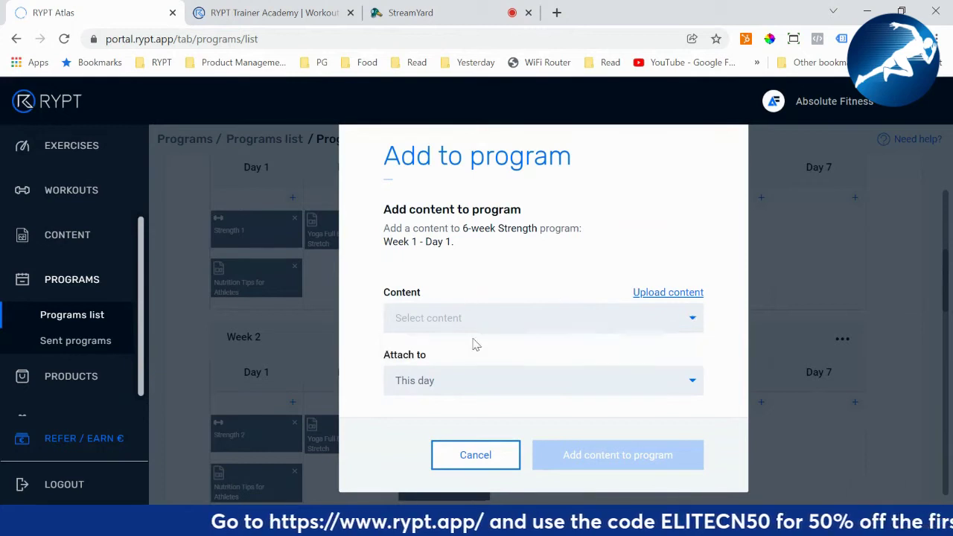
click(491, 450)
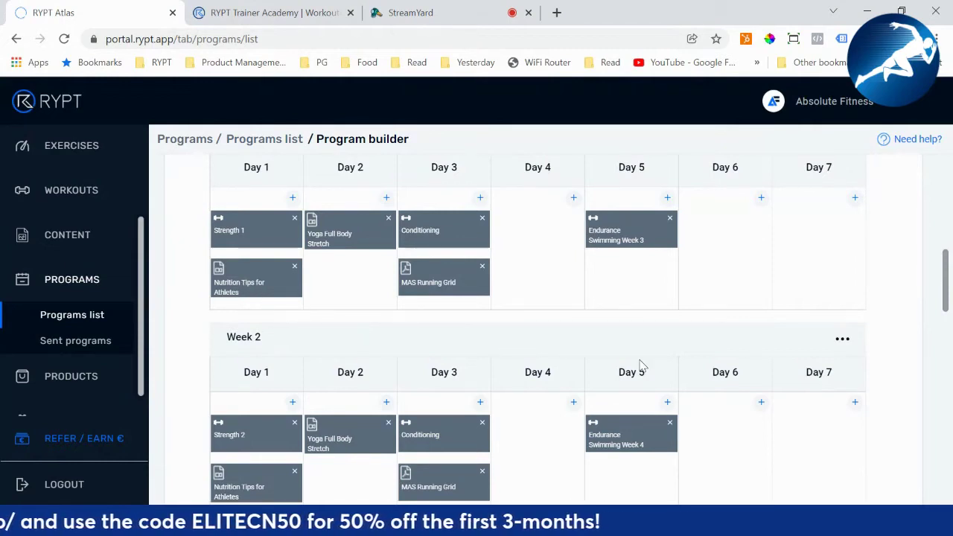
Start sending the 6-week Strength program and choose Training Group as the recipient user group
scroll(670, 358, up, 1)
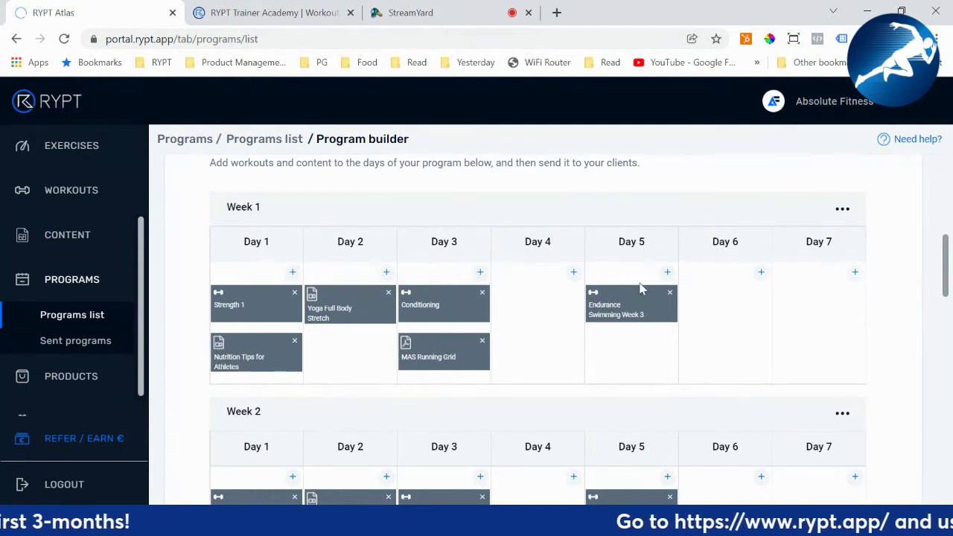
scroll(889, 313, down, 1)
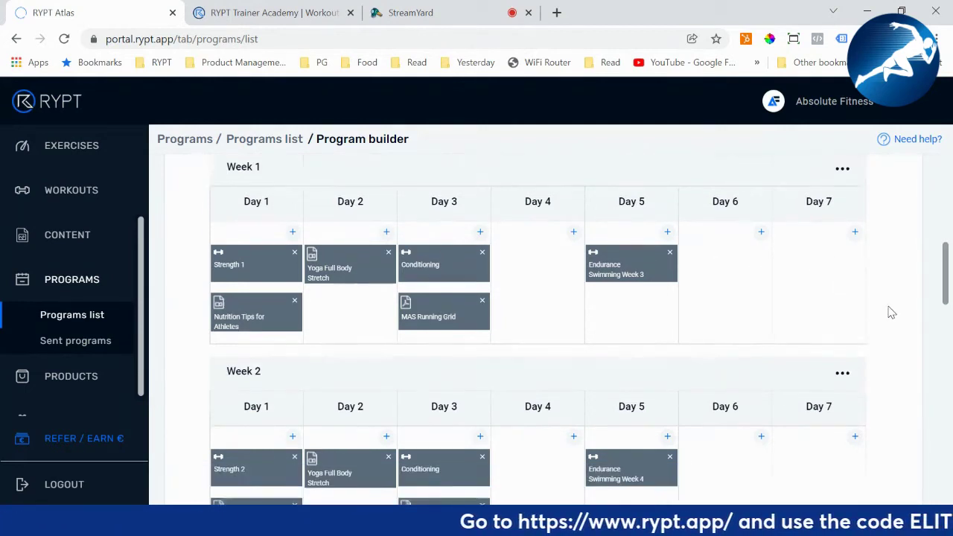
scroll(888, 350, up, 2)
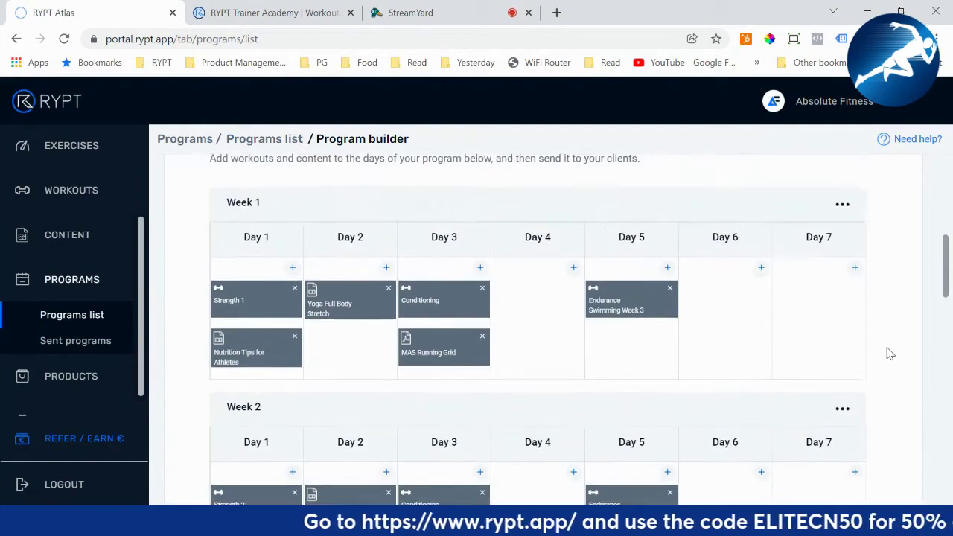
scroll(889, 354, down, 4)
scroll(889, 353, down, 2)
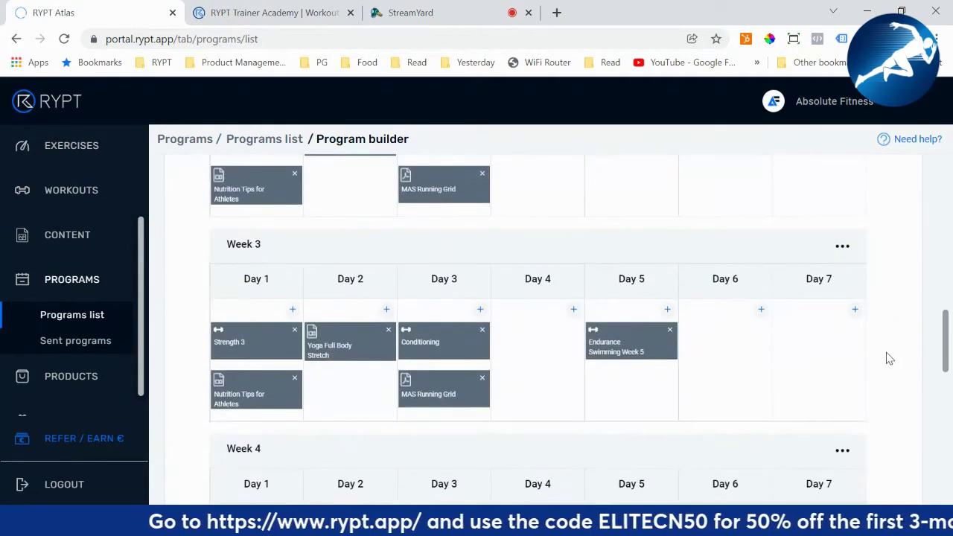
scroll(889, 356, up, 10)
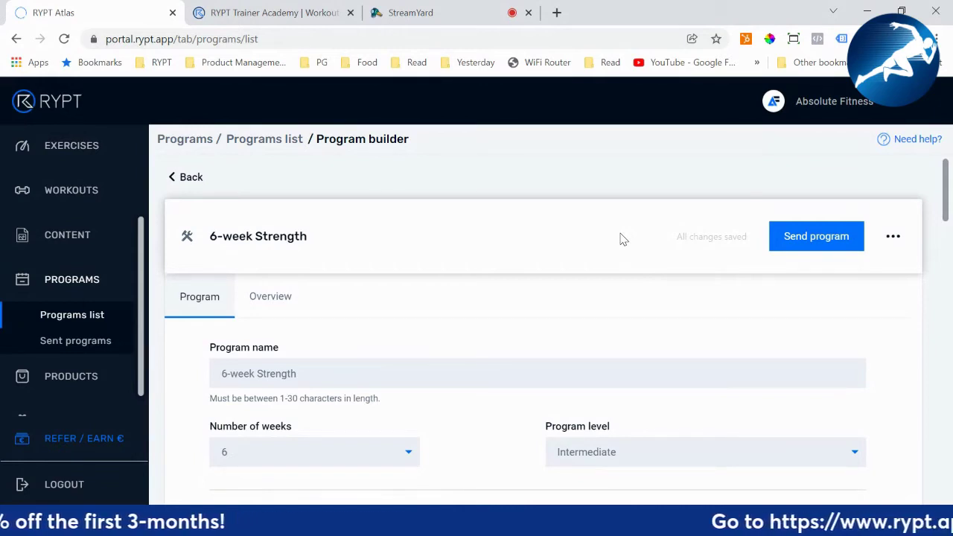
click(814, 237)
scroll(607, 256, down, 2)
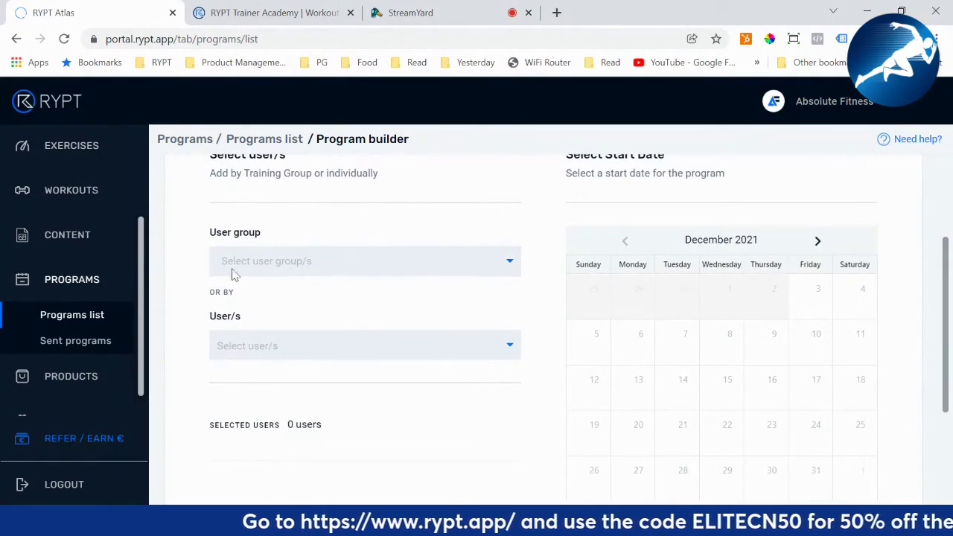
click(428, 274)
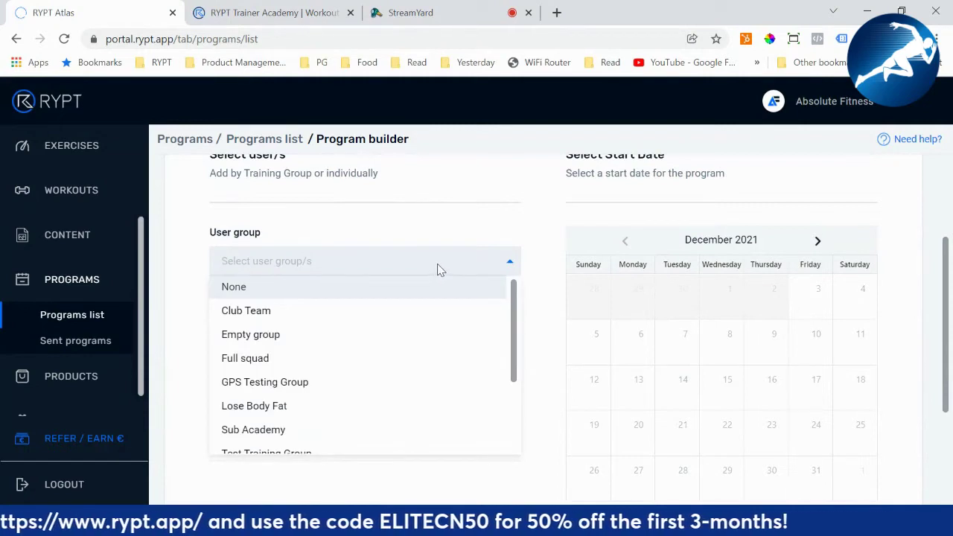
scroll(445, 388, down, 3)
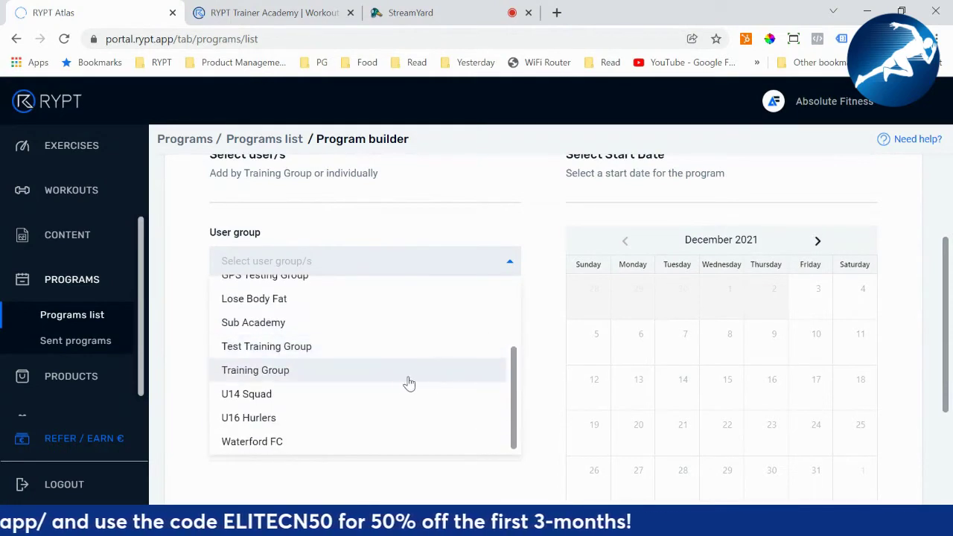
click(367, 379)
Check the recipients selected through the group and the list for adding individual users, without picking anyone
scroll(462, 357, down, 2)
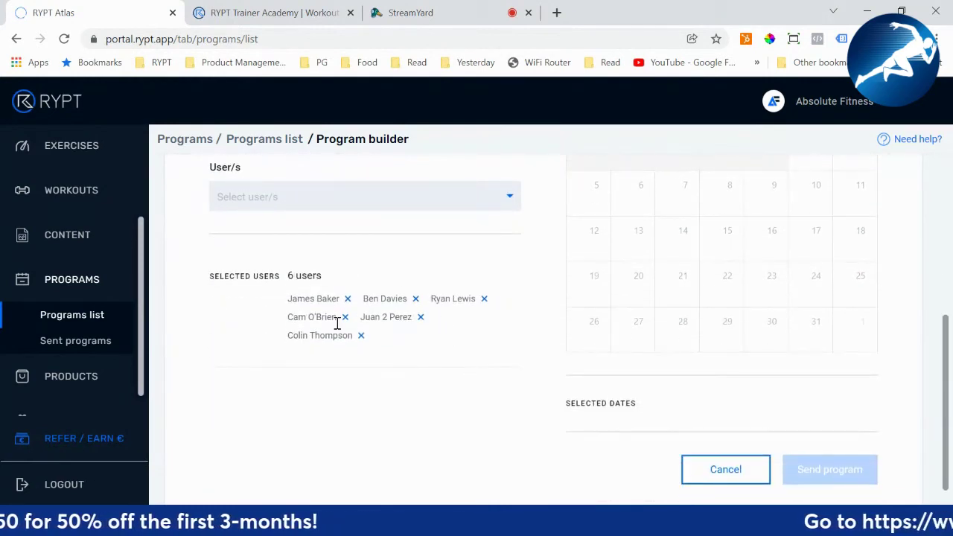
scroll(465, 322, up, 1)
click(414, 278)
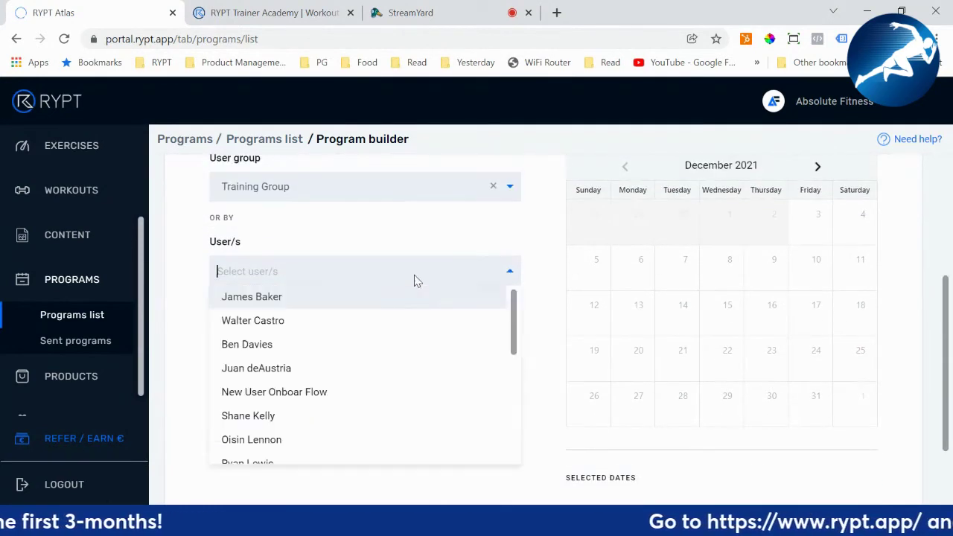
click(485, 271)
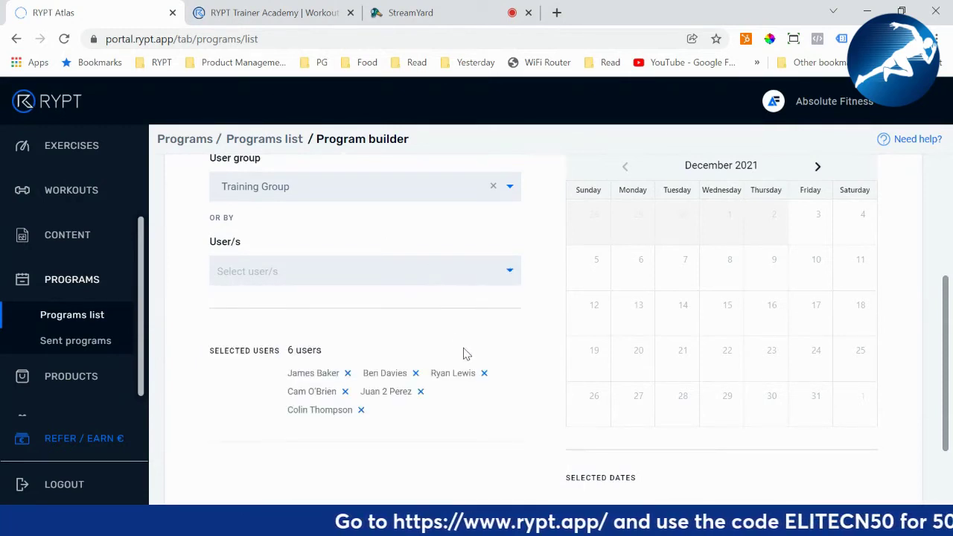
Set the program's start date to 6 December 2021 and check the selected dates
scroll(478, 376, up, 1)
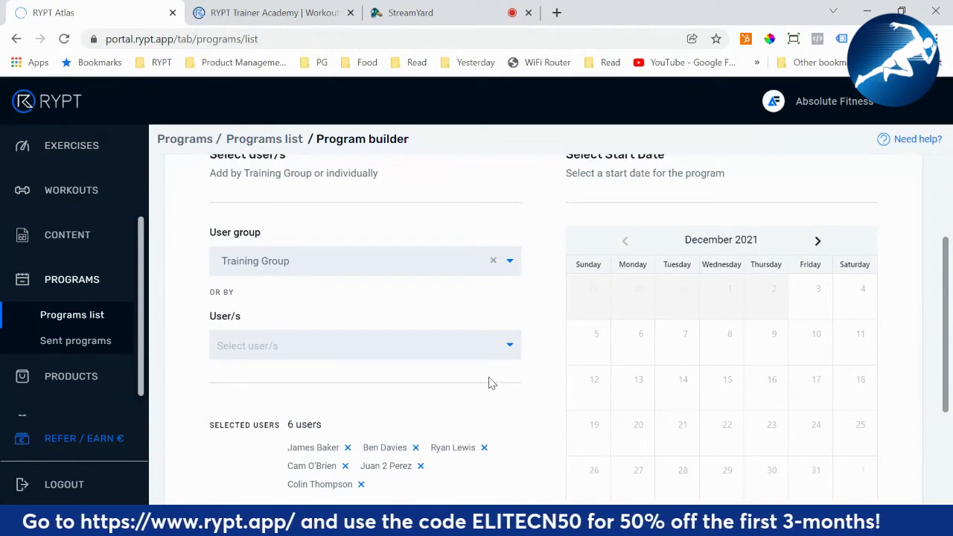
click(639, 340)
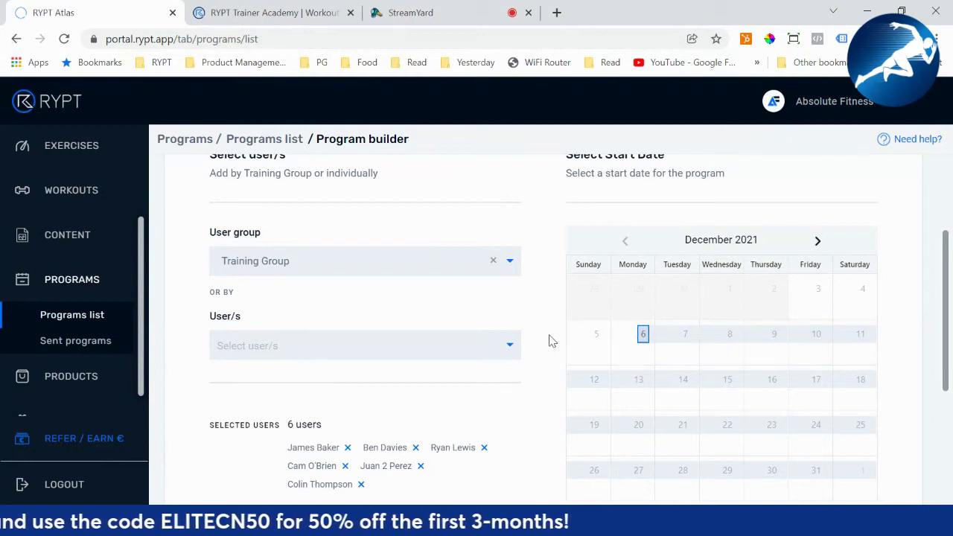
scroll(550, 340, down, 1)
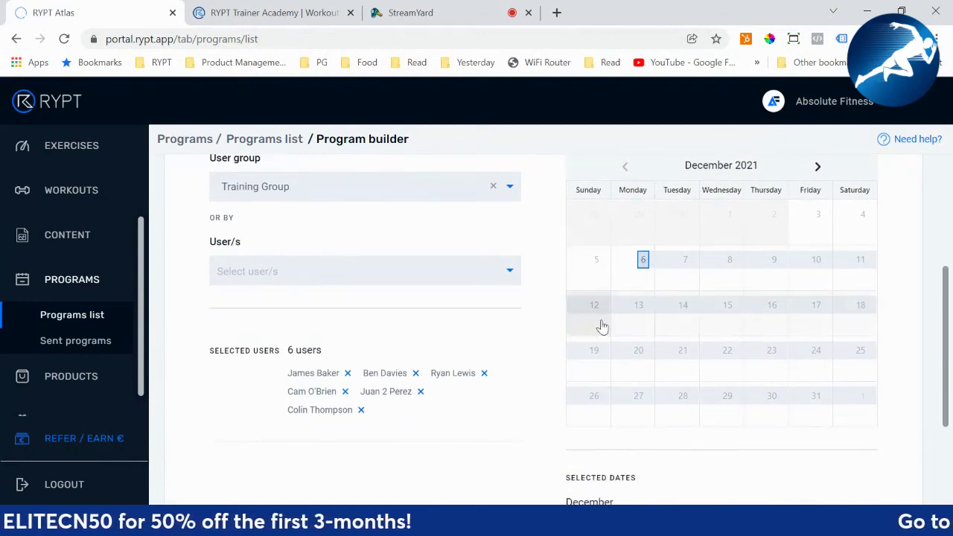
scroll(729, 404, down, 2)
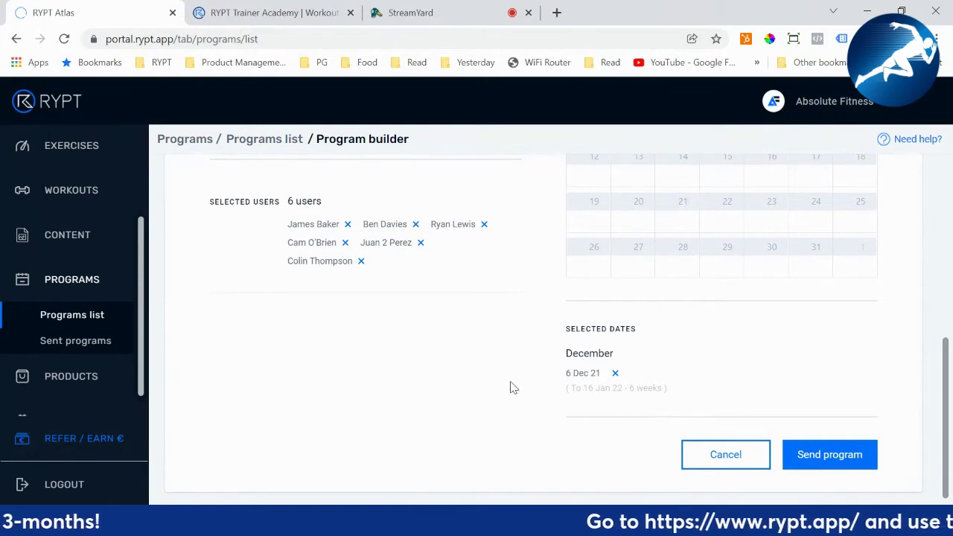
scroll(559, 390, up, 2)
scroll(580, 385, down, 2)
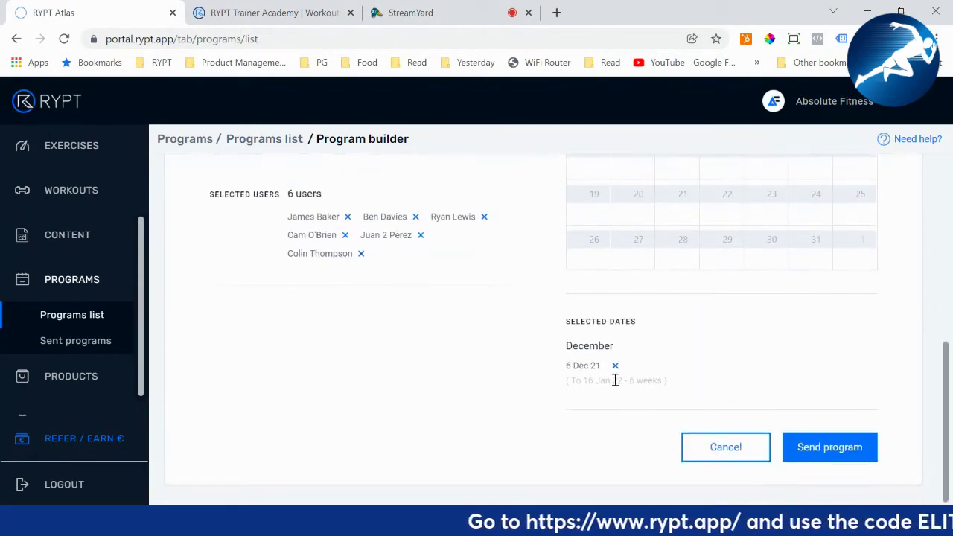
Send the 6-week Strength program to the selected users and open the list of sent programs
click(826, 446)
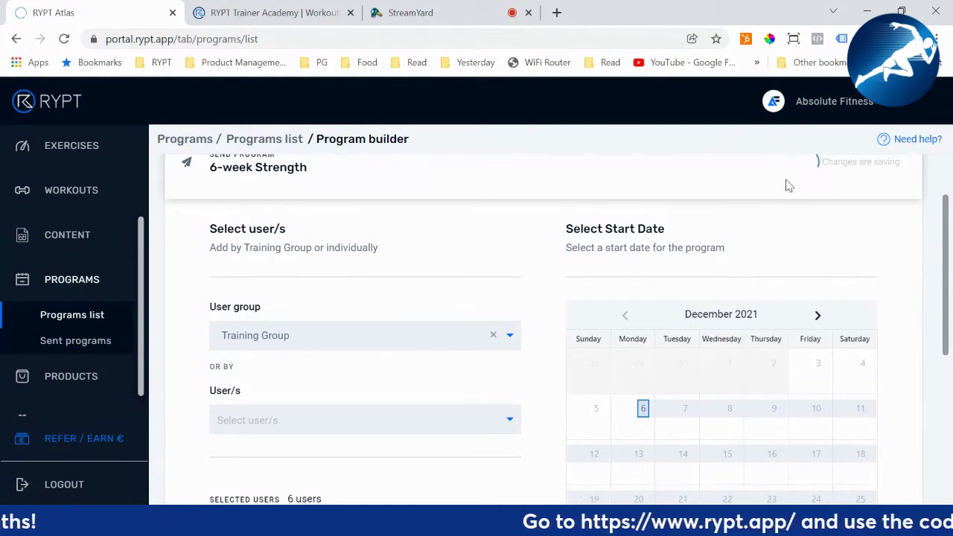
scroll(772, 218, up, 1)
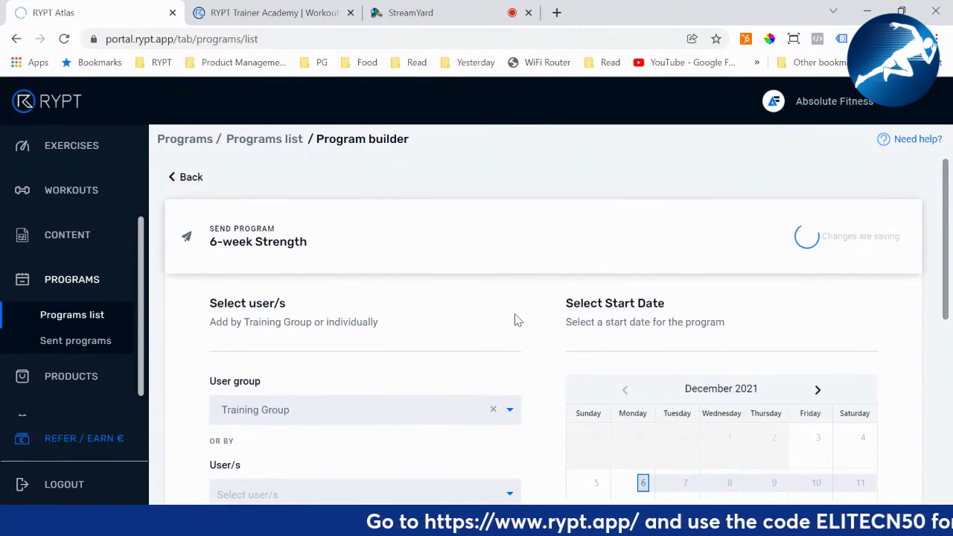
scroll(483, 287, down, 1)
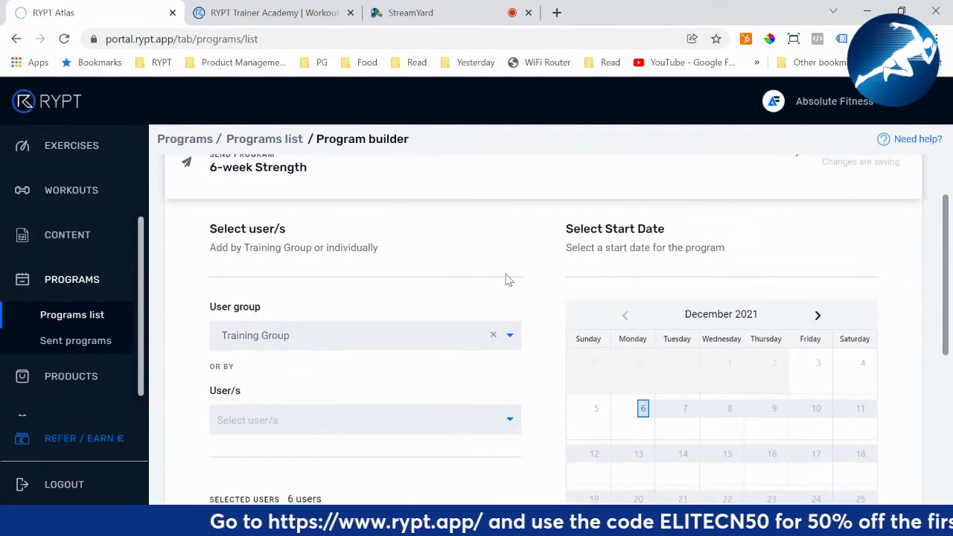
scroll(548, 317, up, 1)
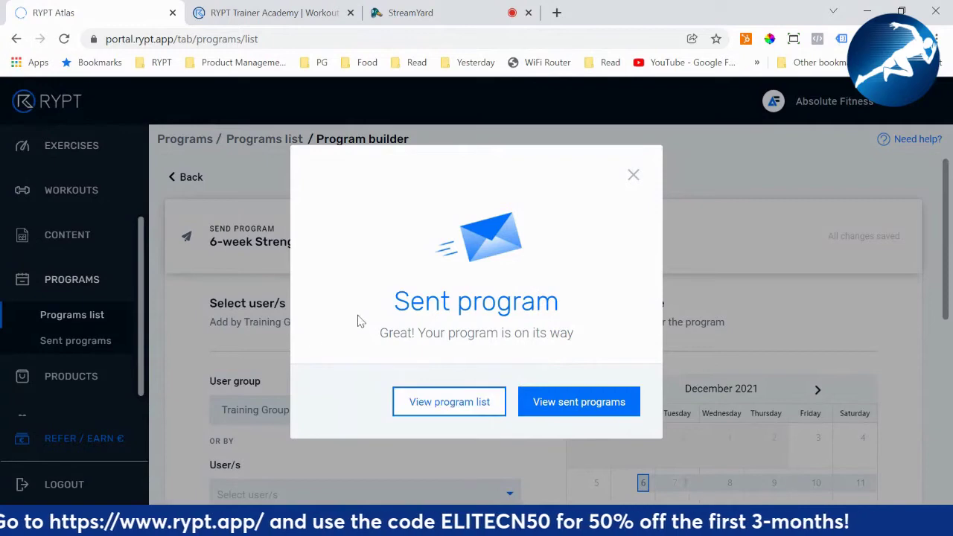
click(602, 403)
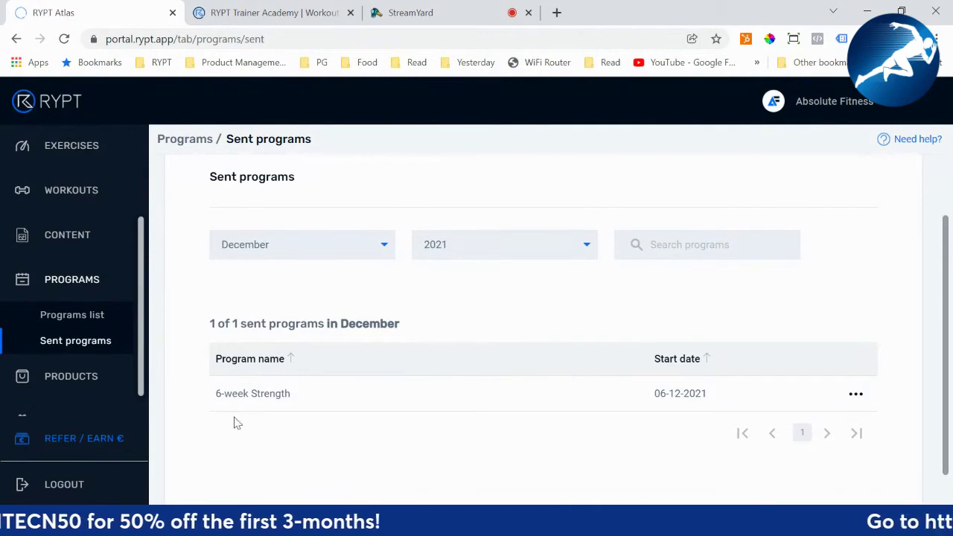
Open the sent 6-week Strength program, check its recipients and the options for the first one, and return to the sent programs
click(274, 396)
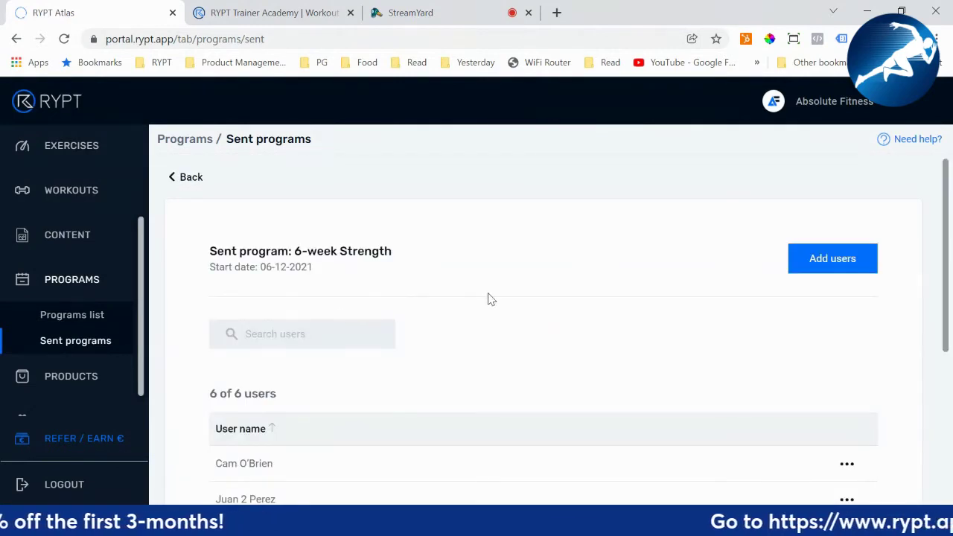
scroll(534, 344, down, 1)
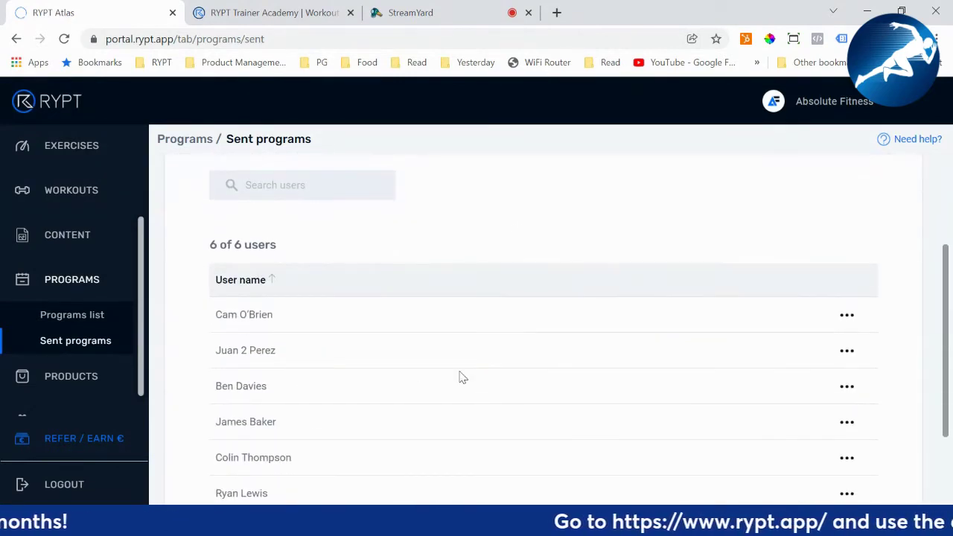
scroll(532, 366, up, 2)
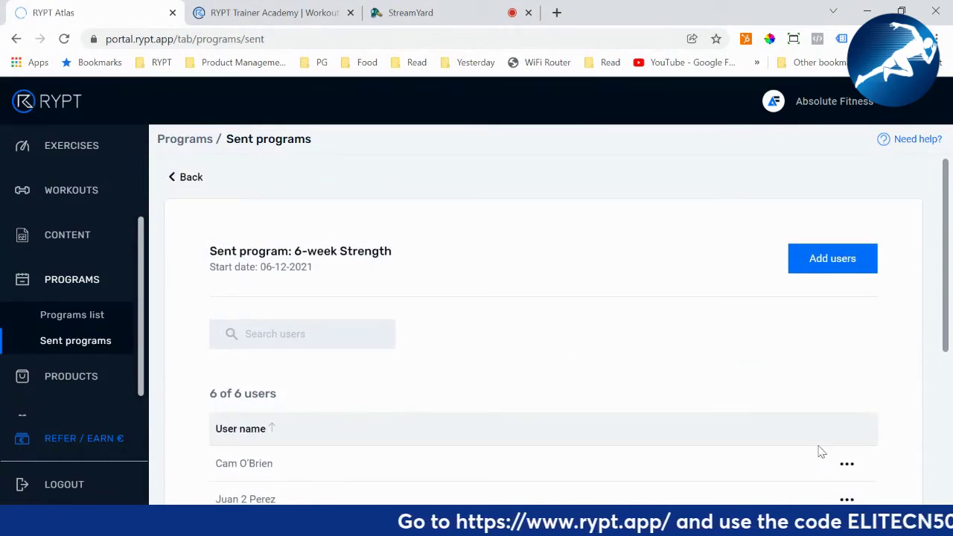
click(845, 467)
click(633, 348)
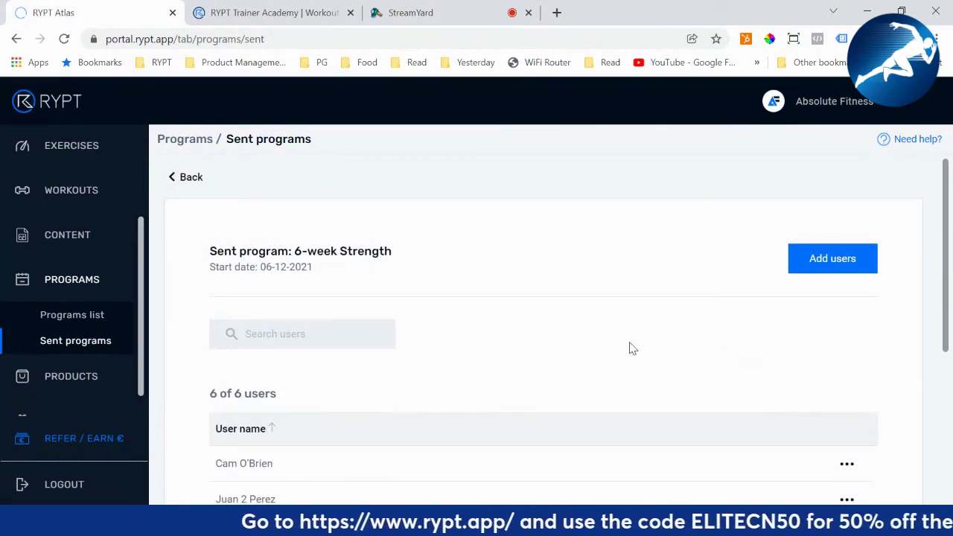
click(192, 184)
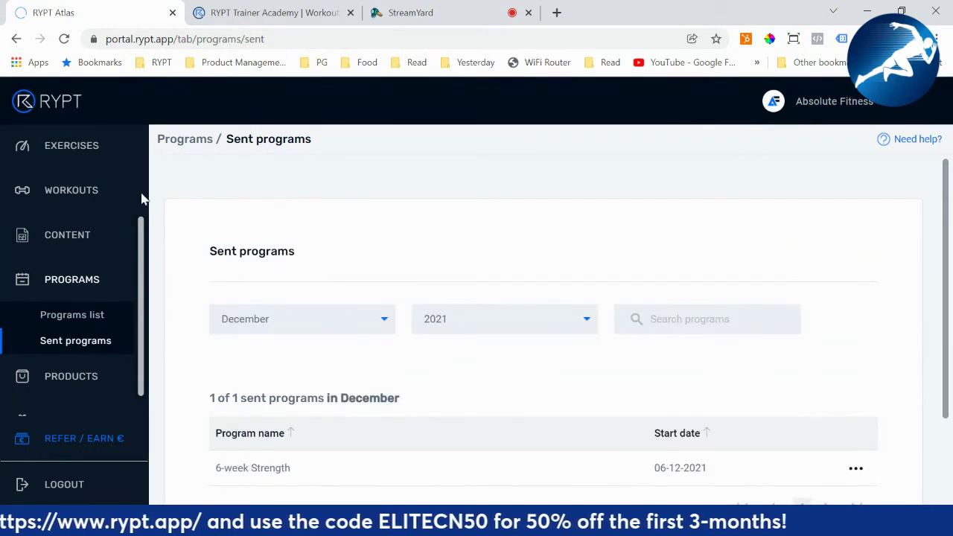
Open the list of sent workouts for December 2021 and look through their programs and due dates
click(78, 192)
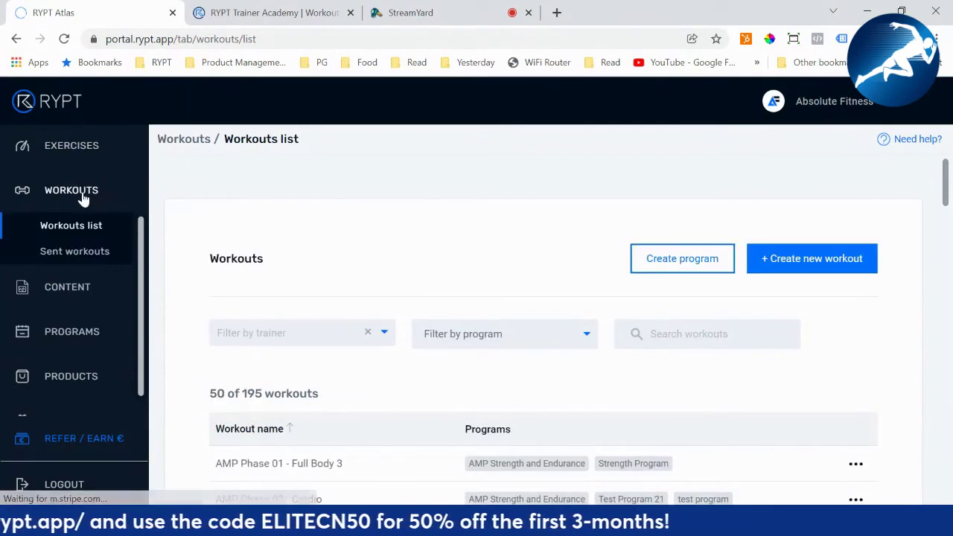
click(85, 253)
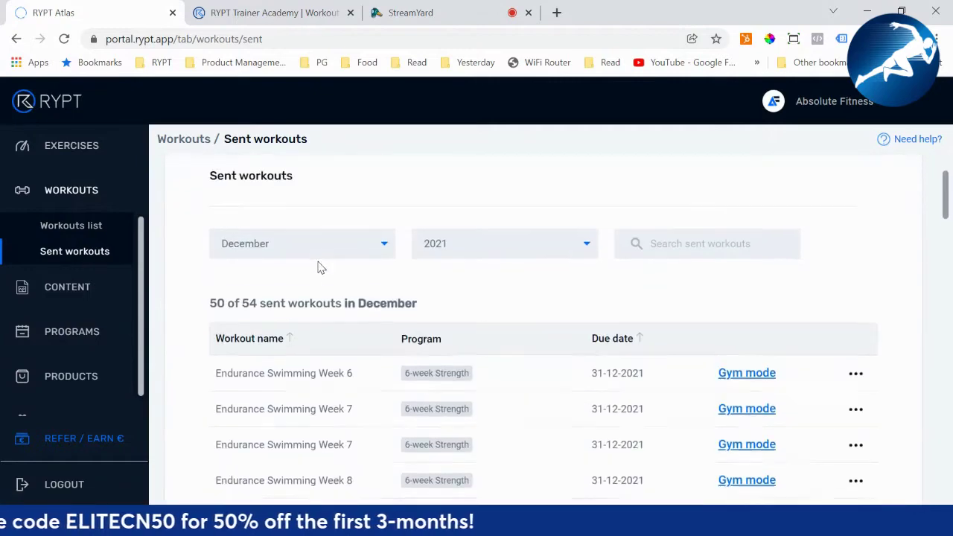
scroll(320, 266, down, 3)
scroll(602, 428, down, 2)
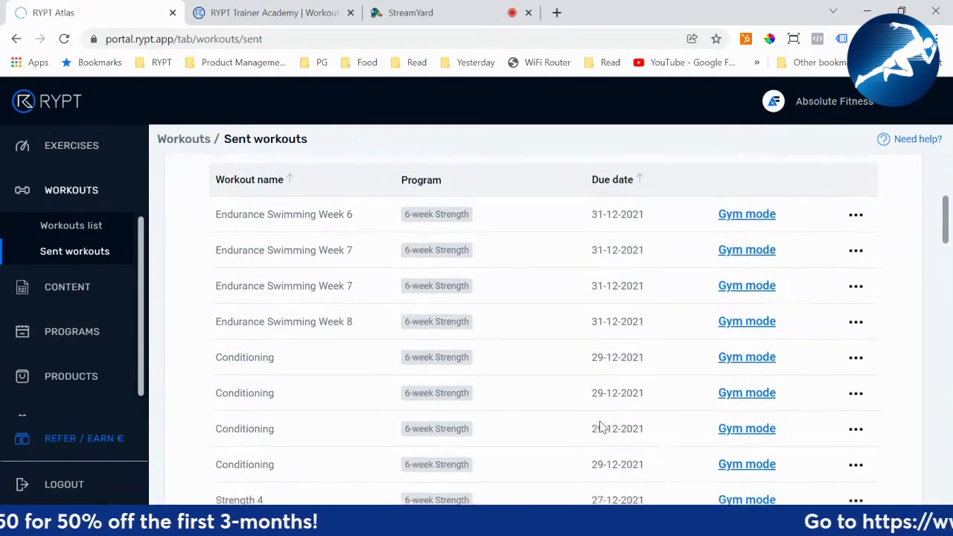
scroll(591, 417, down, 3)
Open the sent Strength 5 workout, check each user's completion status and training load, and return to the sent workouts
click(246, 285)
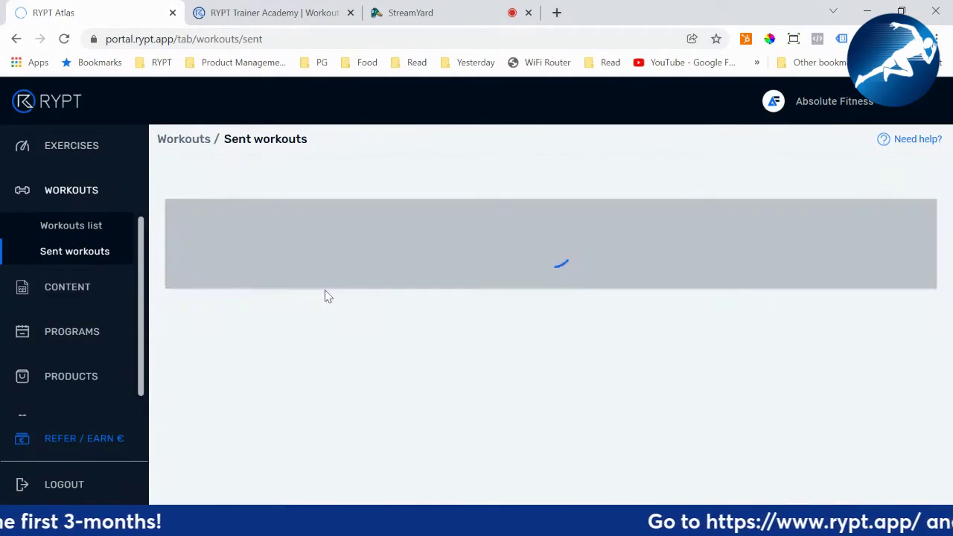
scroll(439, 285, down, 3)
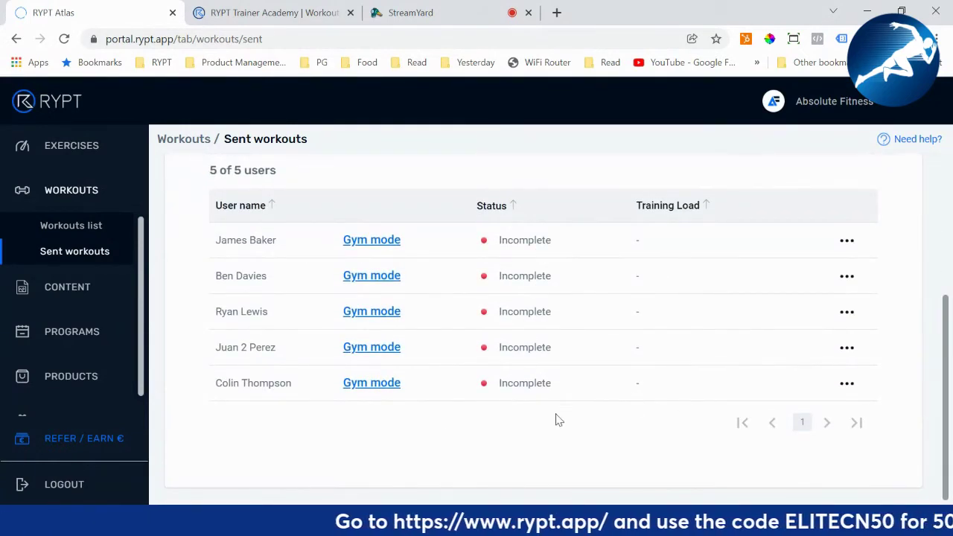
scroll(560, 421, up, 1)
scroll(462, 313, up, 2)
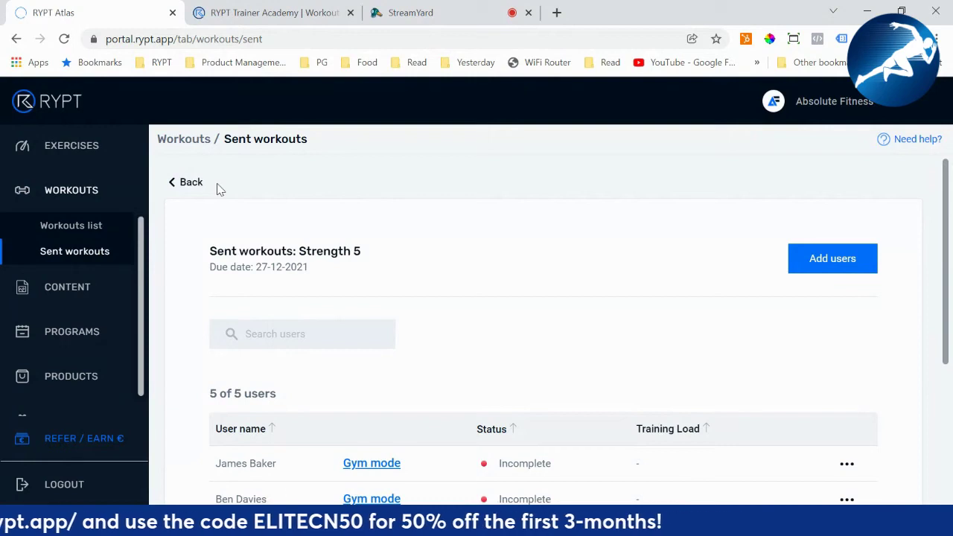
scroll(488, 330, down, 1)
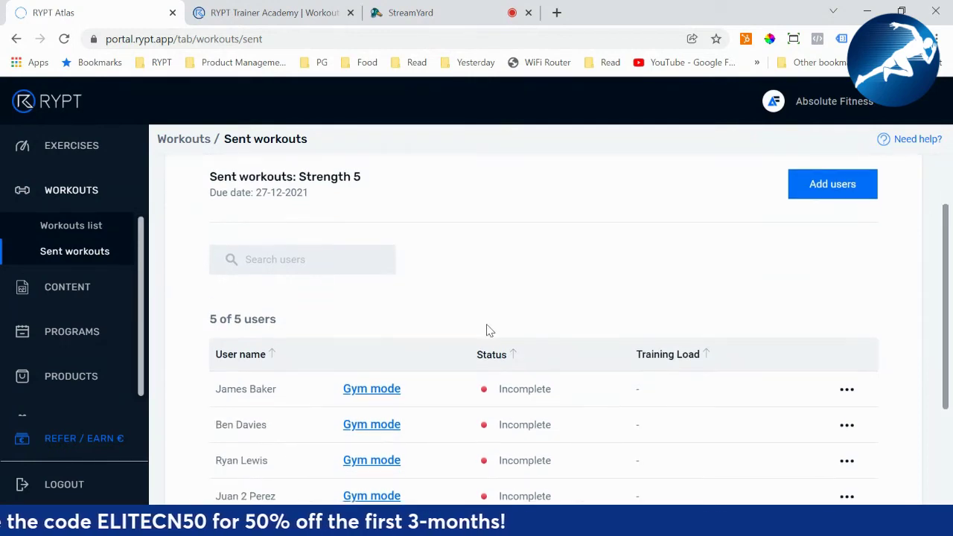
scroll(243, 205, up, 1)
click(200, 183)
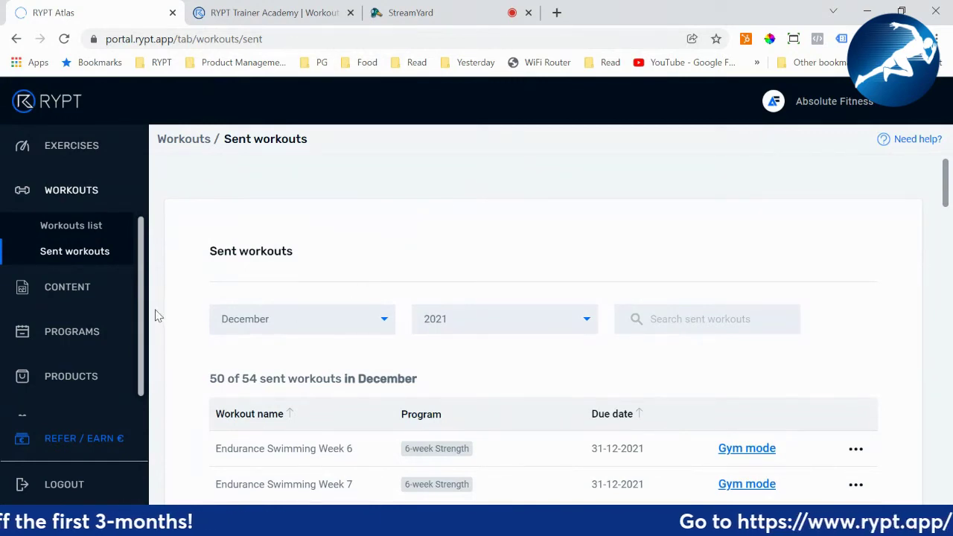
Switch to the mirrored RYPT mobile app and look through the daily overview for different December dates
scroll(146, 296, up, 1)
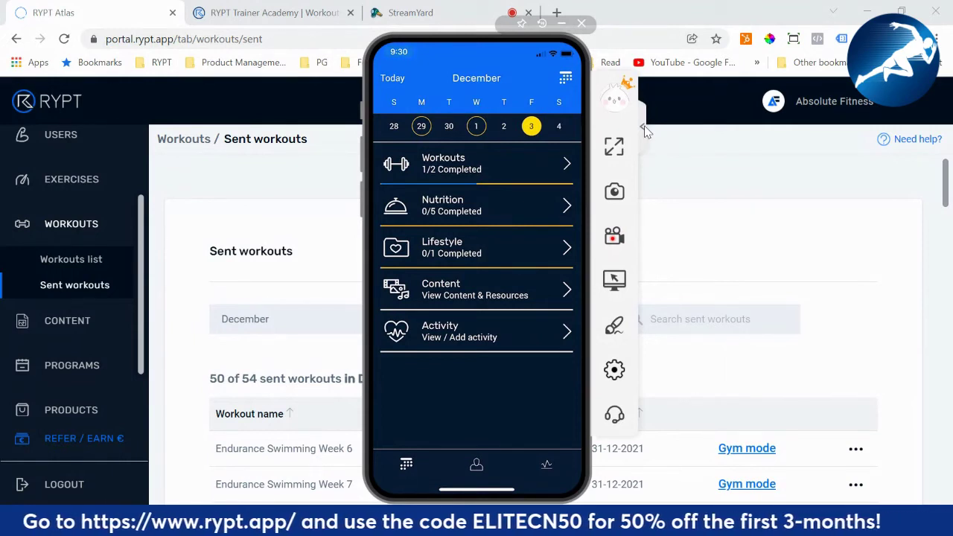
click(480, 127)
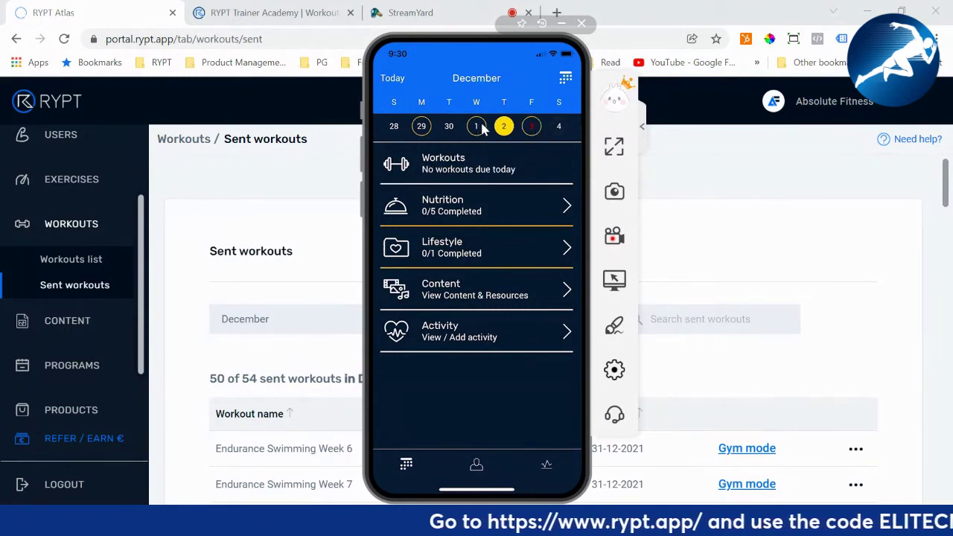
click(480, 127)
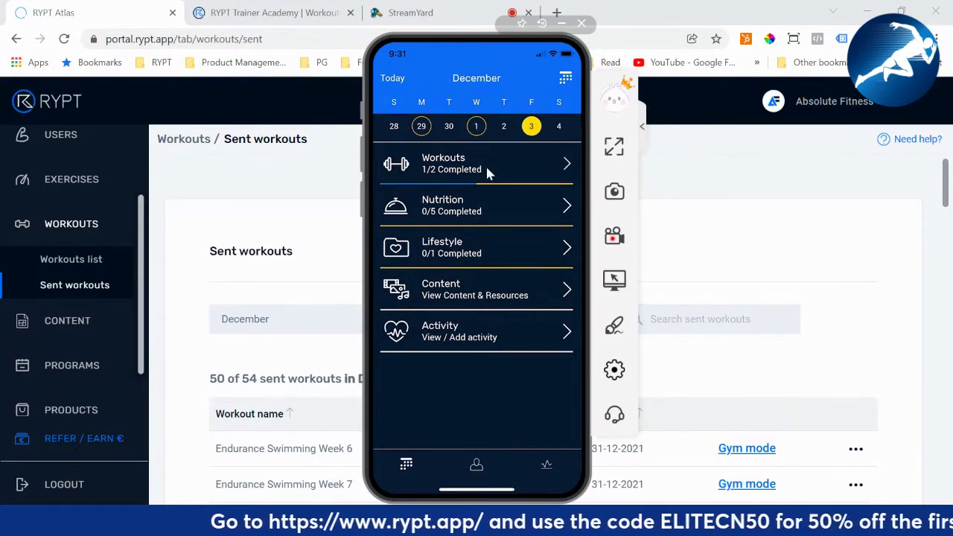
Log a calorie intake of 2,500 kcal and a water intake of 3750 ml in Nutrition for 3 December 2021
click(488, 206)
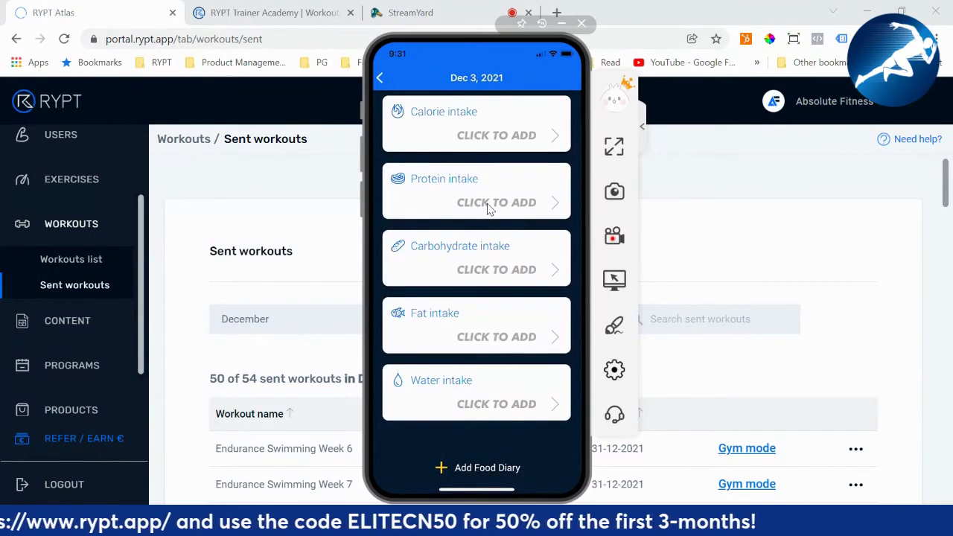
click(489, 207)
text(2,50)
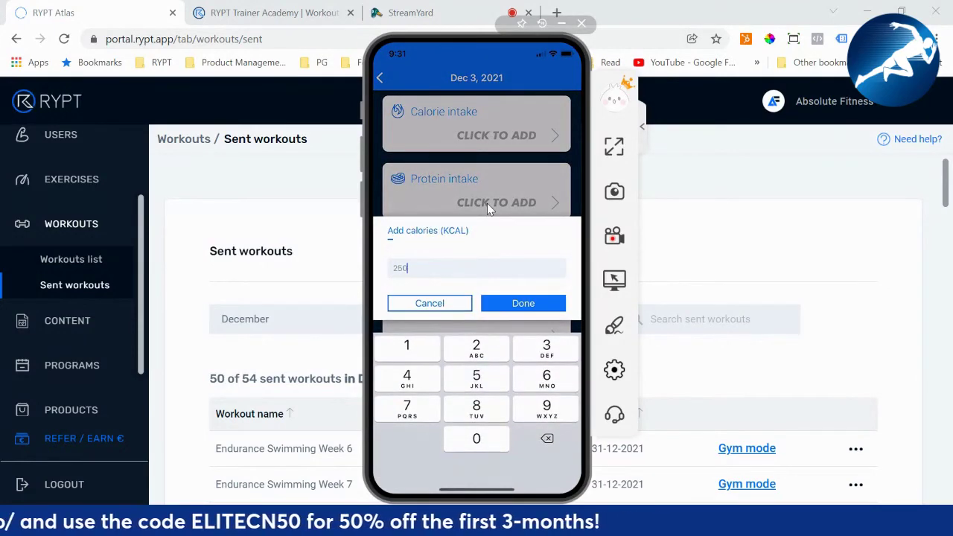
text(0)
key(Return)
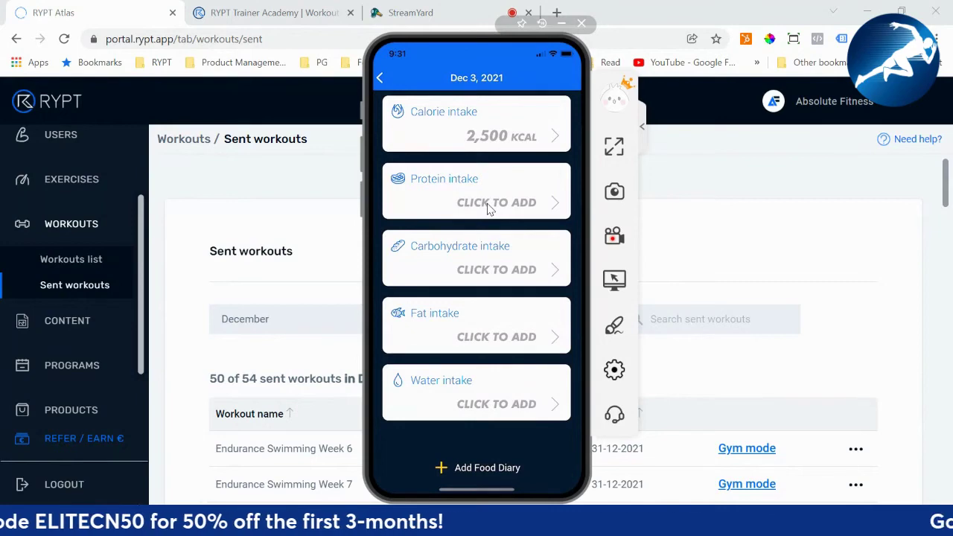
click(488, 206)
text(3,7)
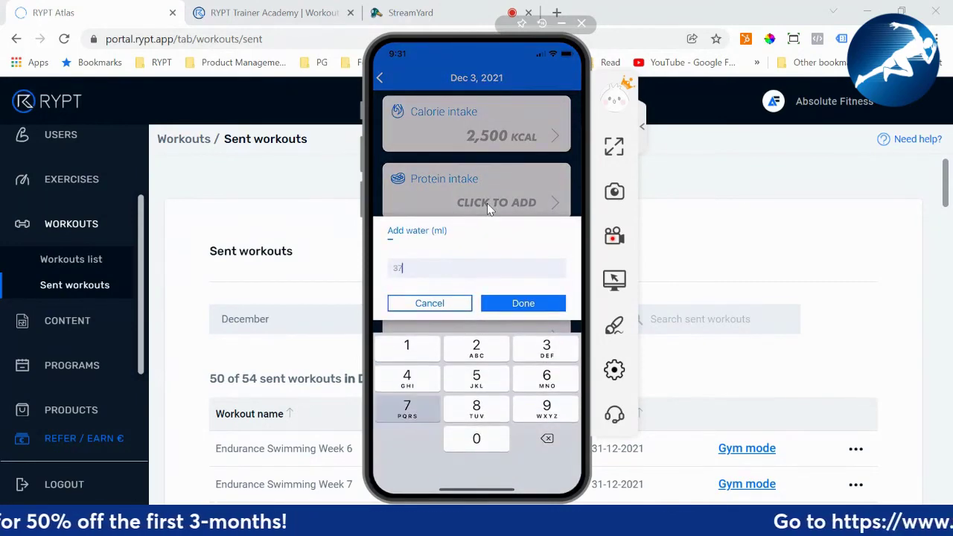
text(50)
key(Return)
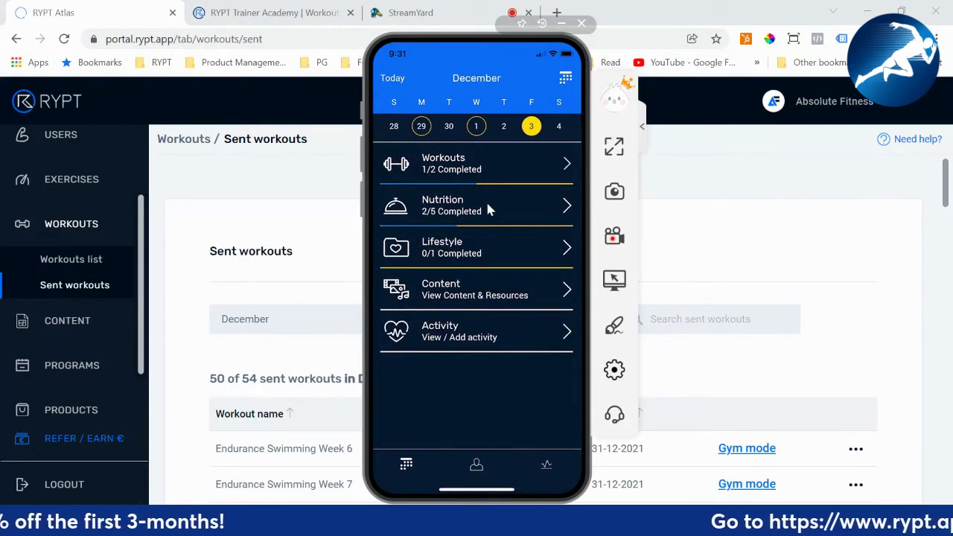
Complete the Lifestyle check-in for 3 December 2021 with mood 3 and energy 2, and review its full report
click(495, 260)
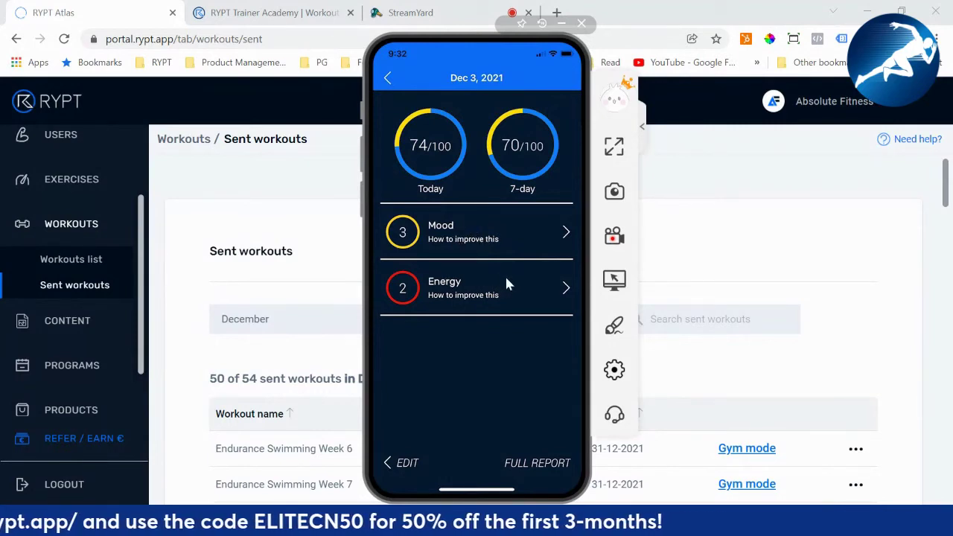
click(471, 248)
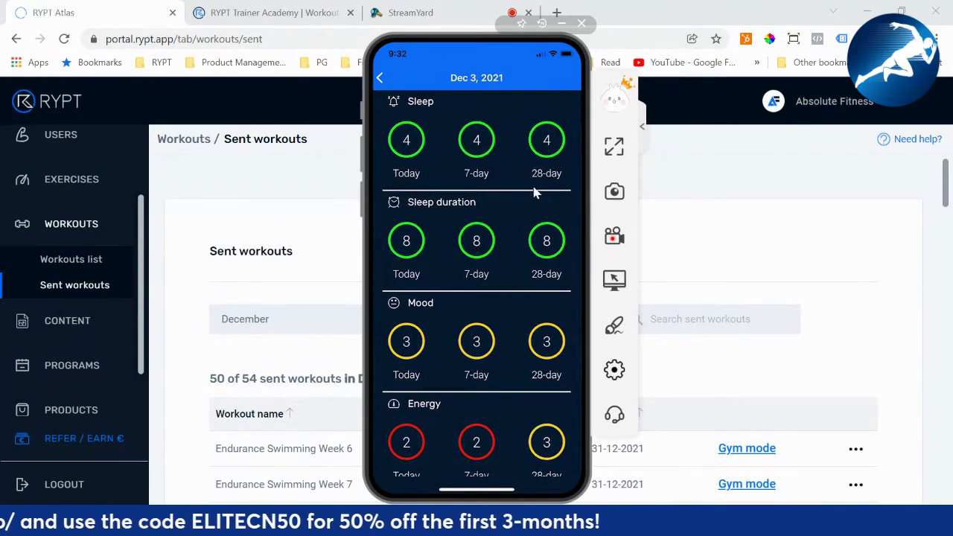
scroll(482, 291, down, 4)
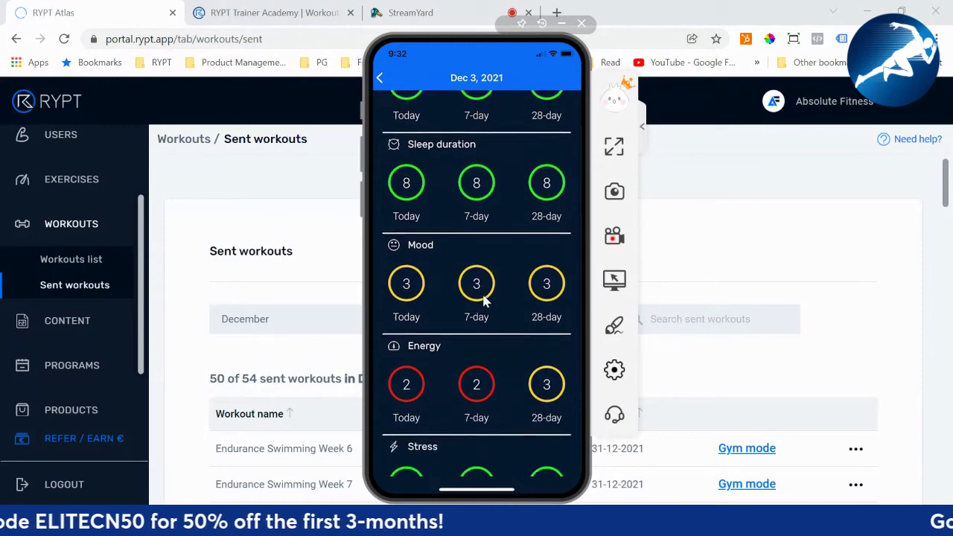
scroll(520, 320, up, 4)
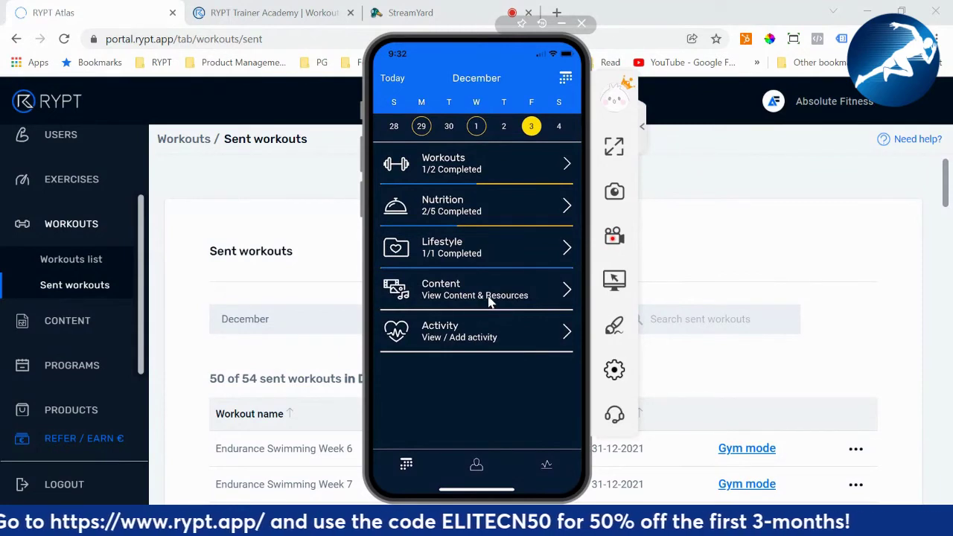
Check the content scheduled for 3 December 2021 and browse the shared resources from Absolute Fitness
click(488, 299)
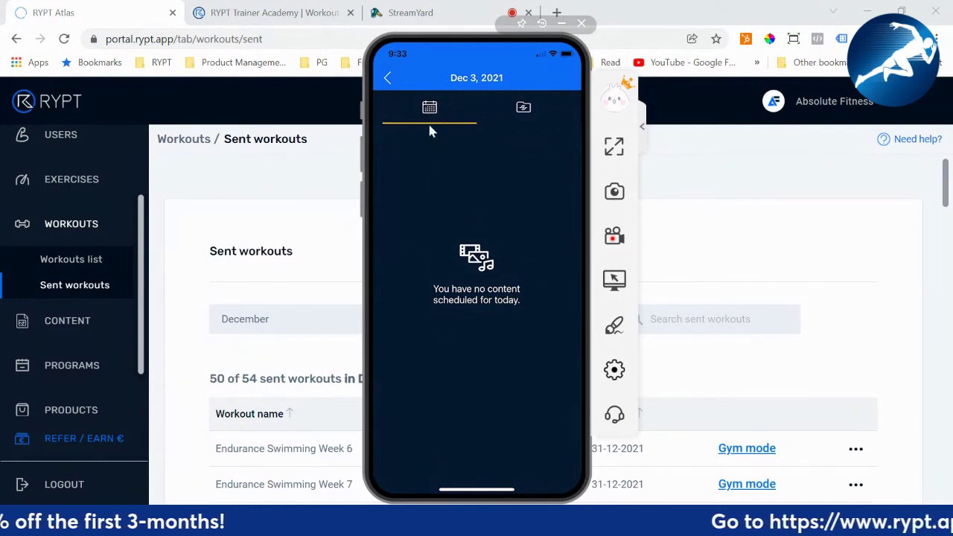
click(513, 113)
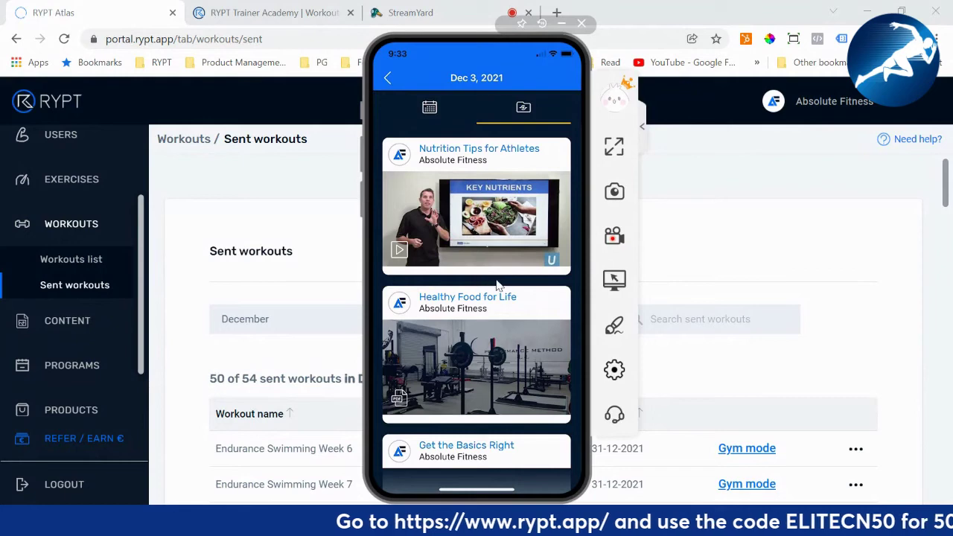
scroll(473, 292, down, 3)
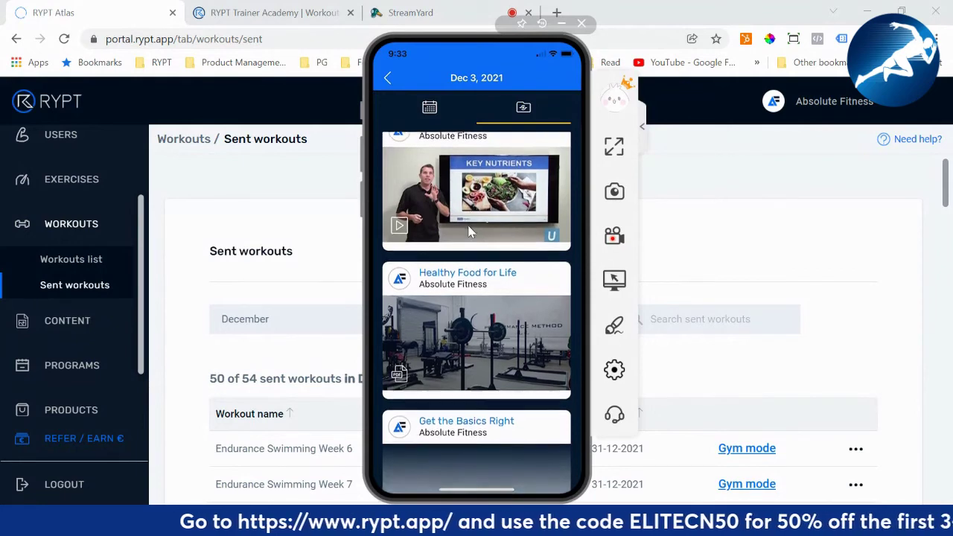
scroll(457, 264, down, 5)
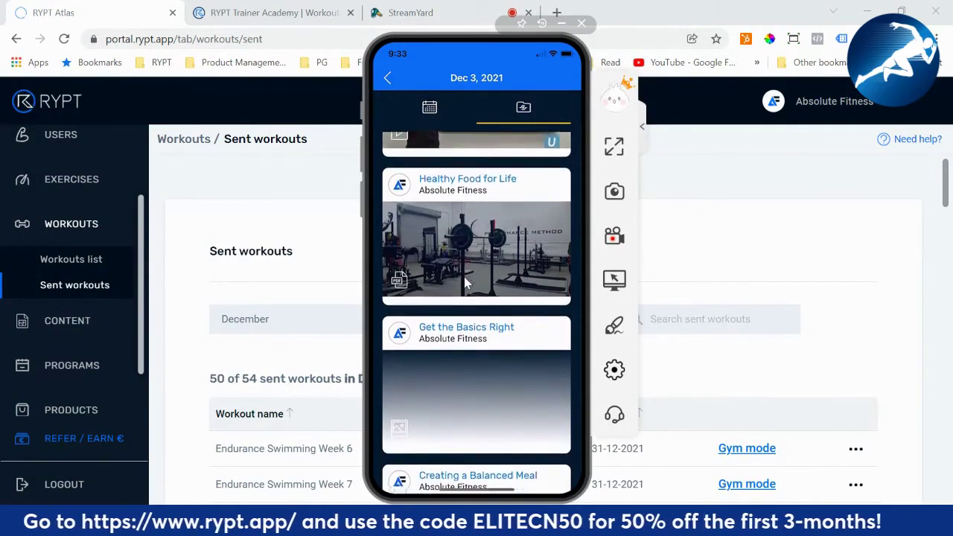
scroll(497, 419, down, 3)
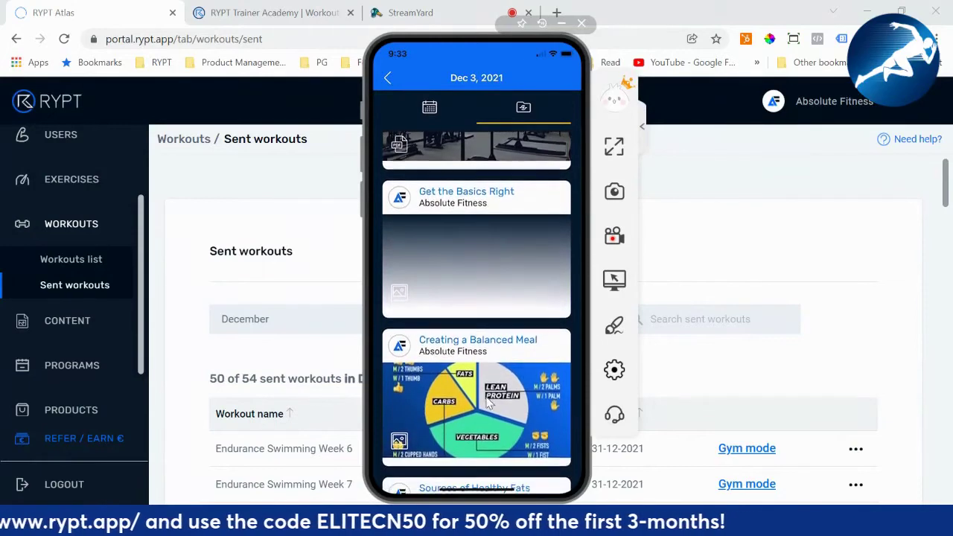
scroll(489, 400, down, 1)
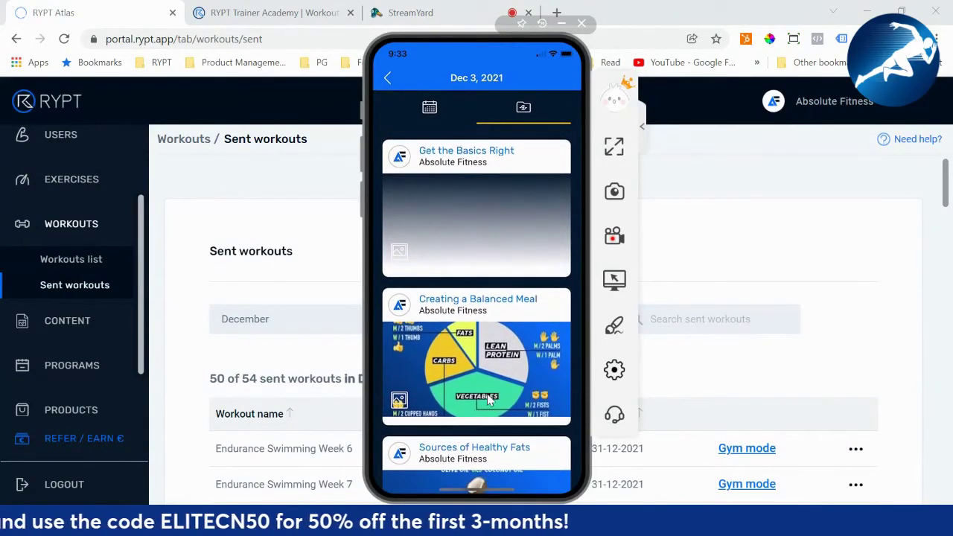
scroll(489, 400, up, 6)
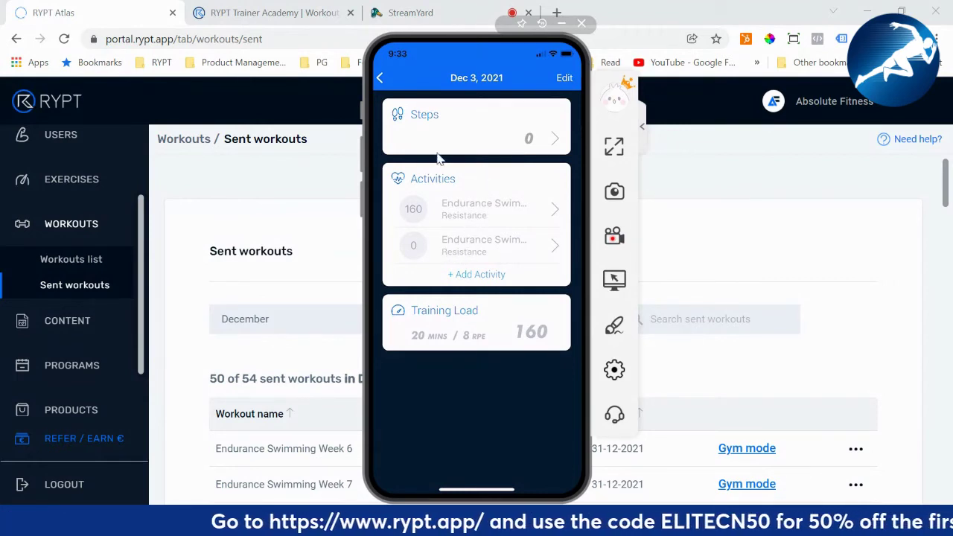
Start a new activity for 3 December 2021 and name it Football Training
click(490, 246)
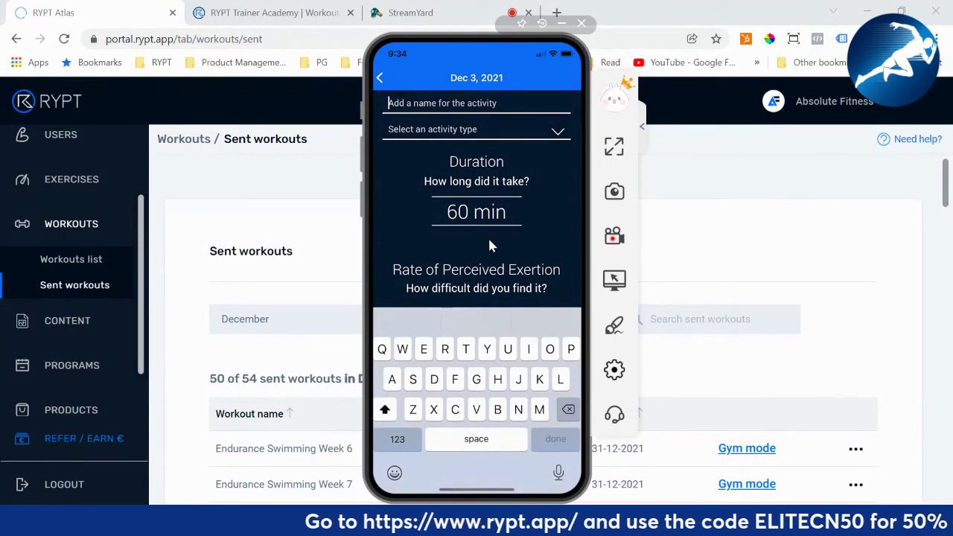
text(Football Trai)
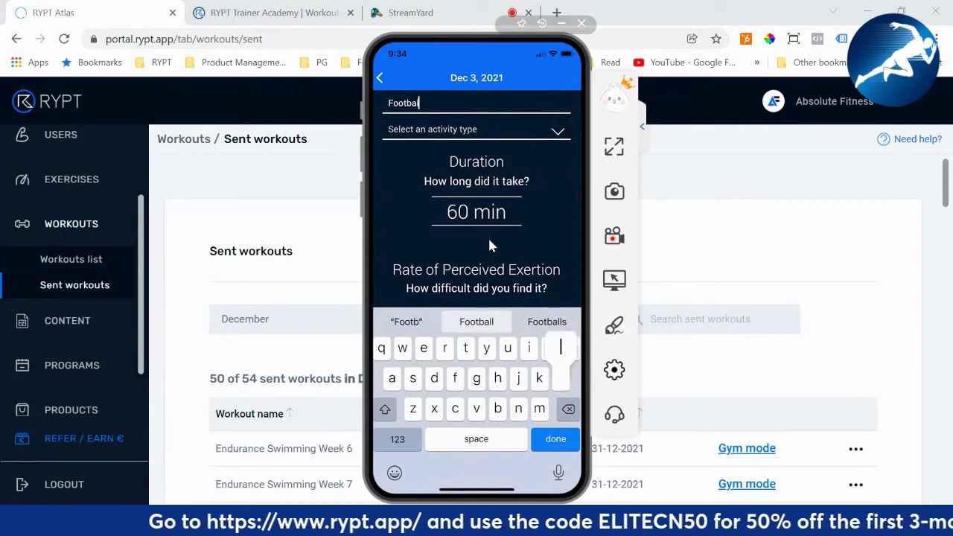
text(g)
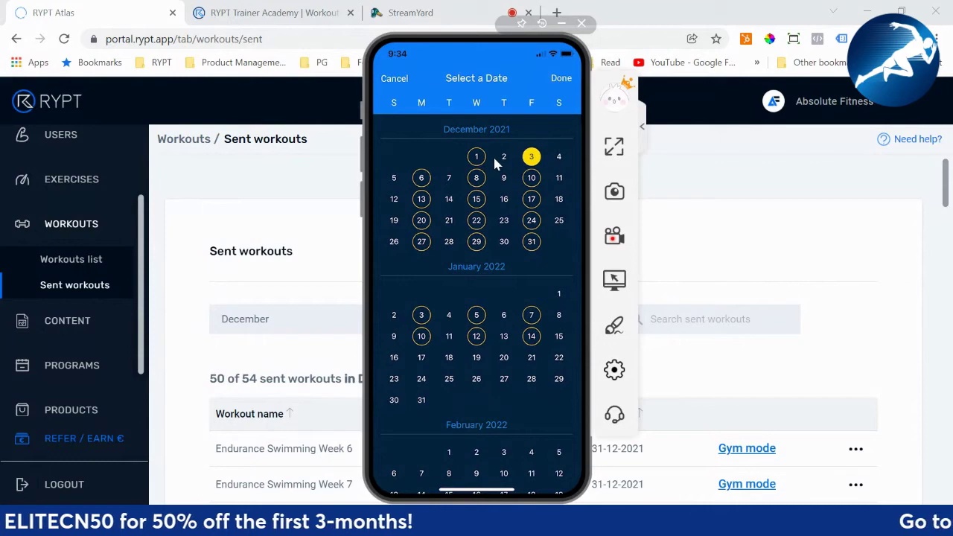
Browse the client's workout calendar around December 2021 and open the Strength 1 workout scheduled for 6 December 2021
drag(493, 155, 525, 247)
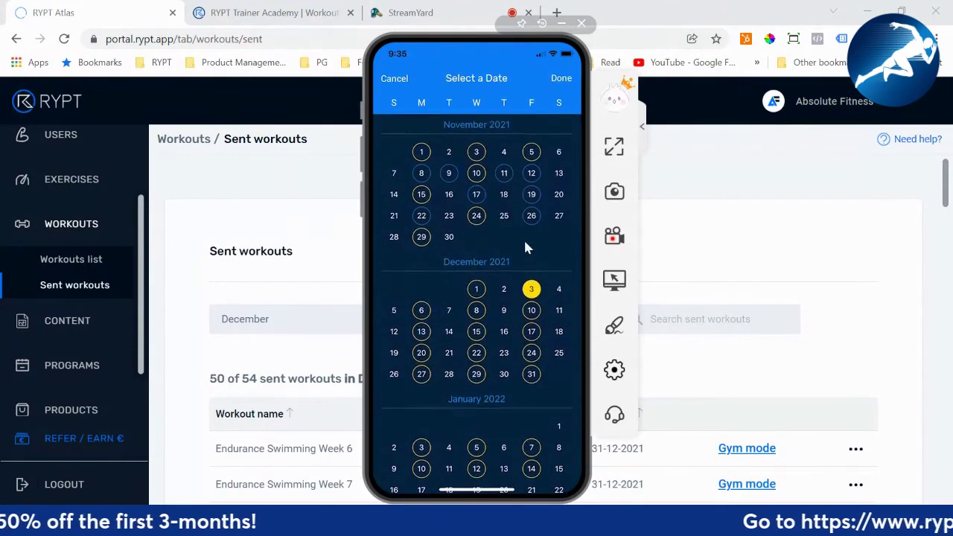
drag(423, 163, 477, 275)
scroll(491, 275, down, 3)
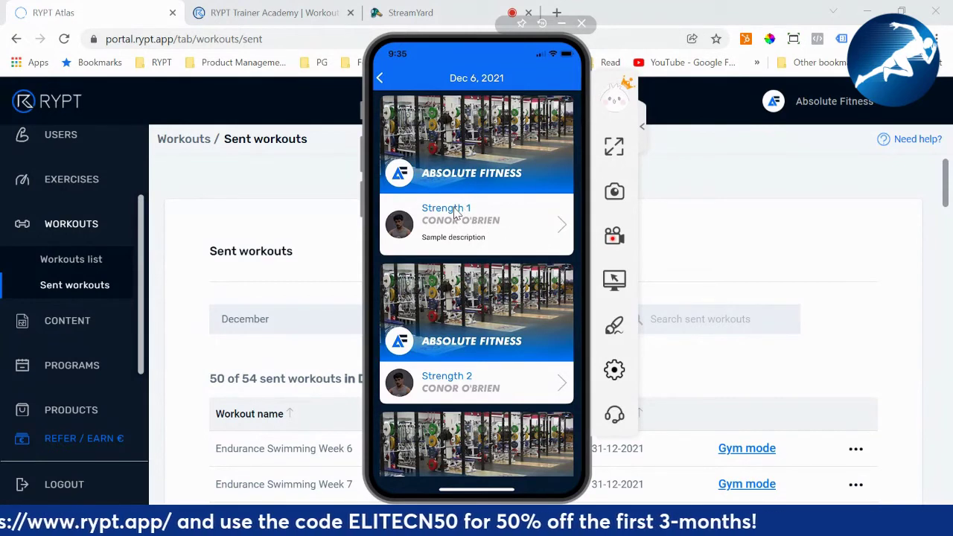
scroll(454, 208, down, 1)
scroll(461, 214, down, 4)
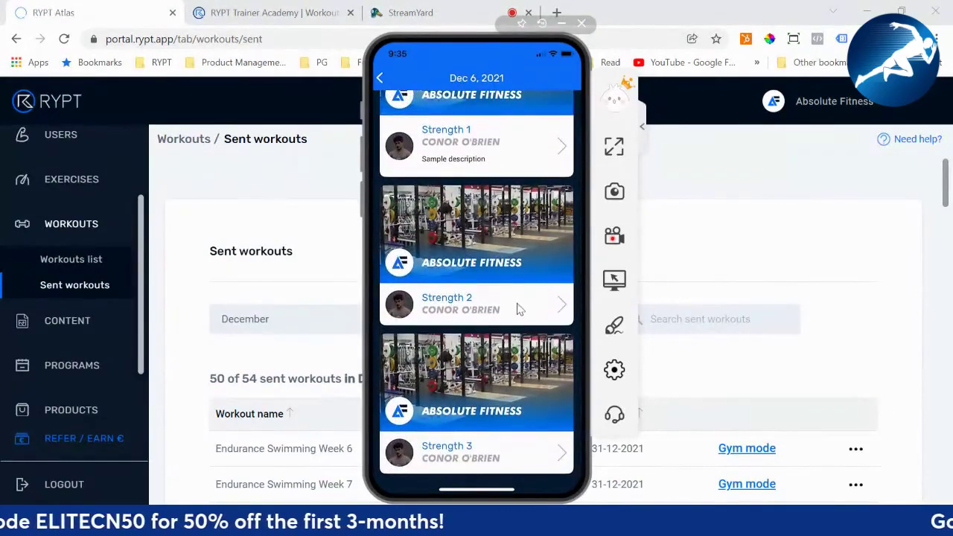
scroll(515, 301, up, 5)
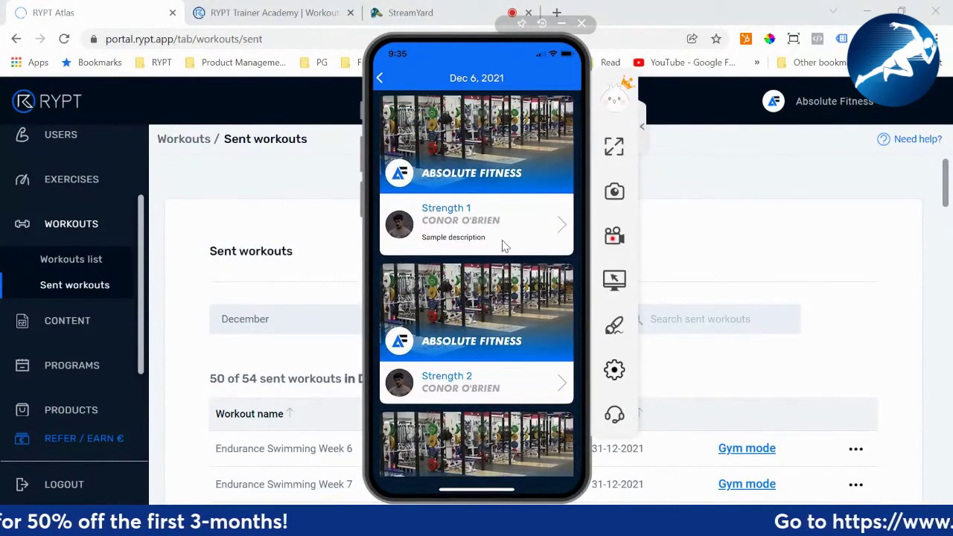
click(439, 195)
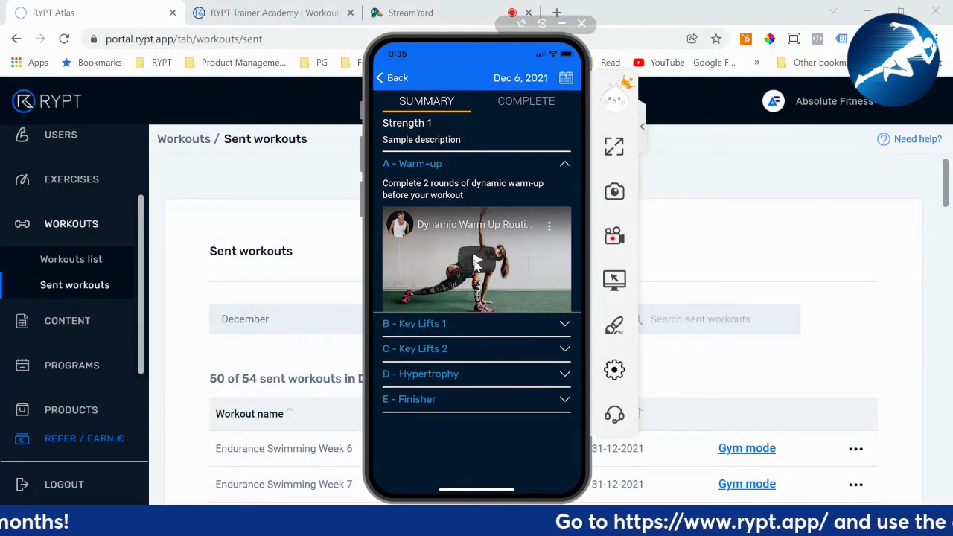
Expand B - Key Lifts 1 in the Strength 1 summary and review the Hex Bar Deadlift's technique video, supporting details and prescribed sets
click(468, 322)
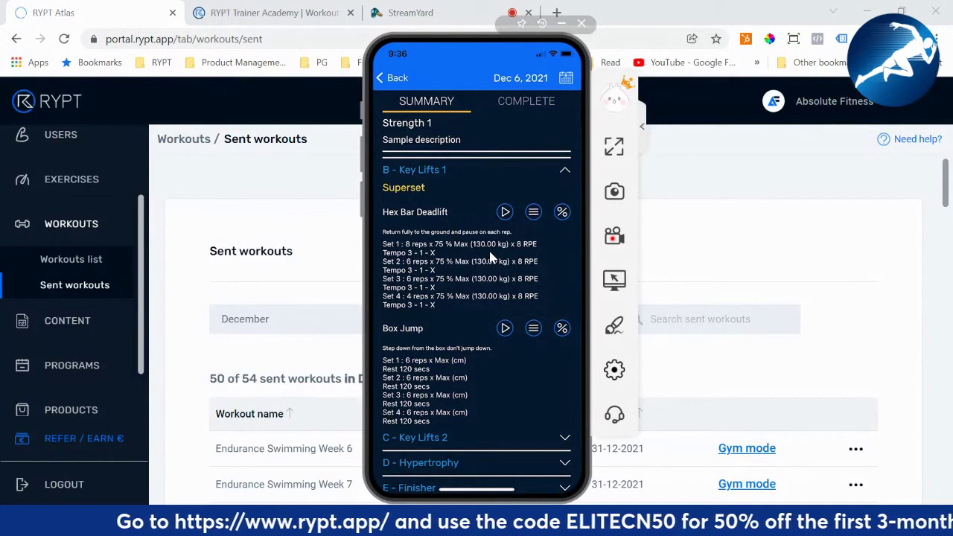
scroll(491, 257, up, 1)
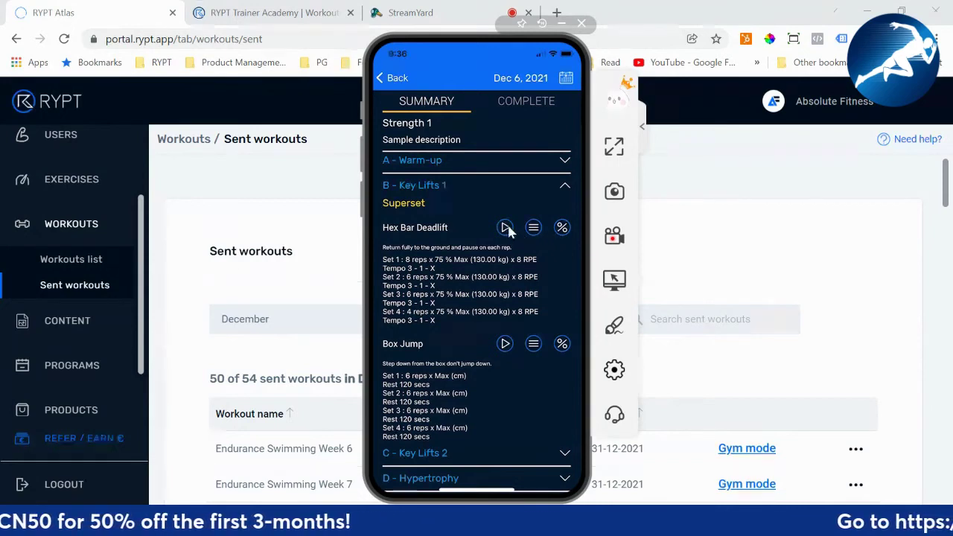
click(506, 229)
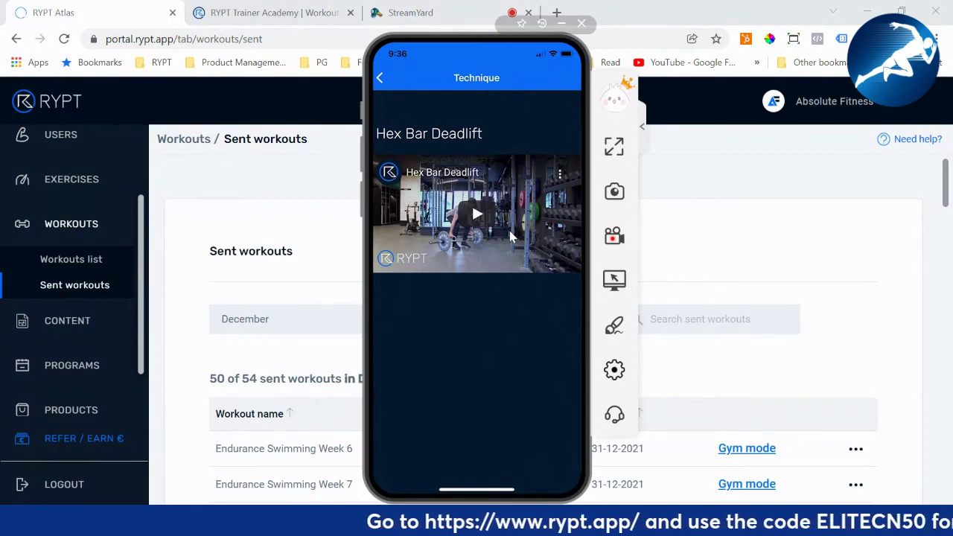
right_click(510, 236)
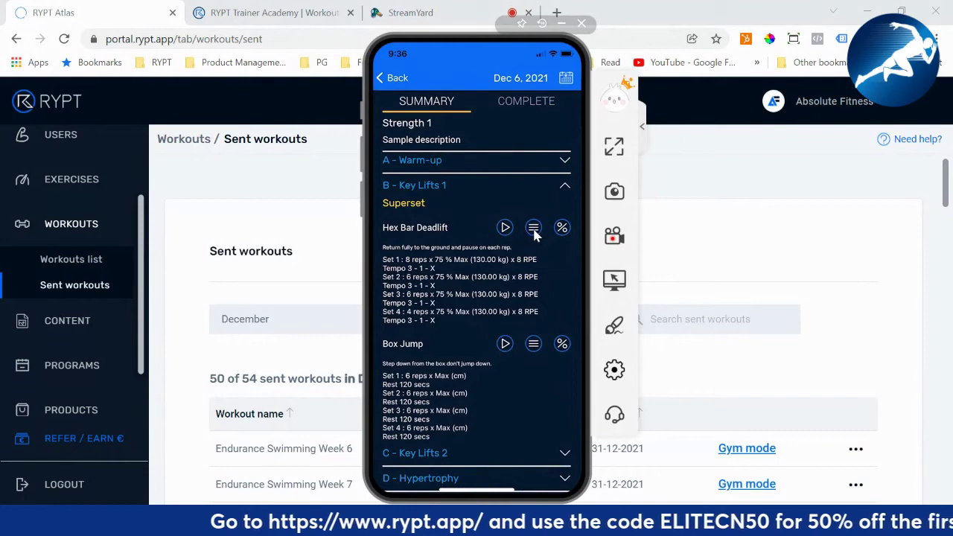
click(533, 229)
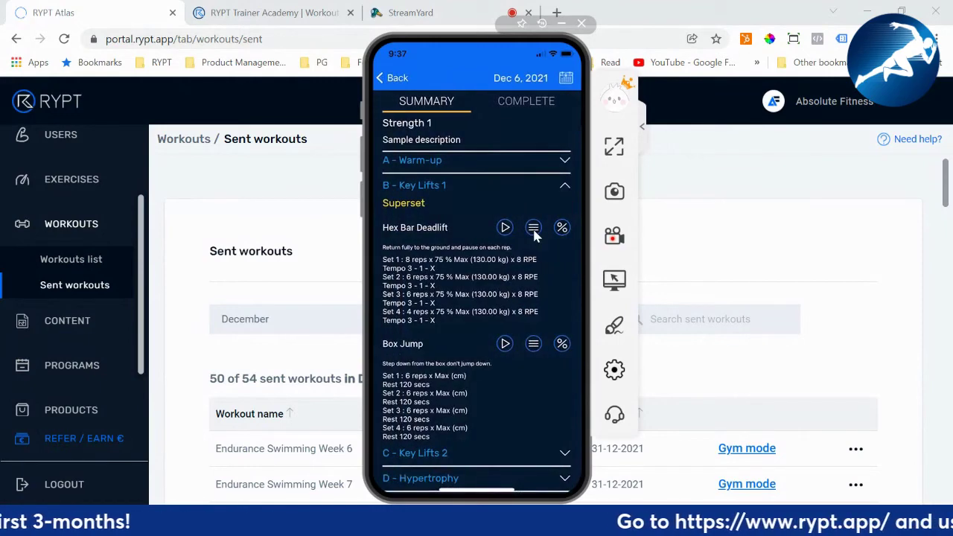
click(562, 228)
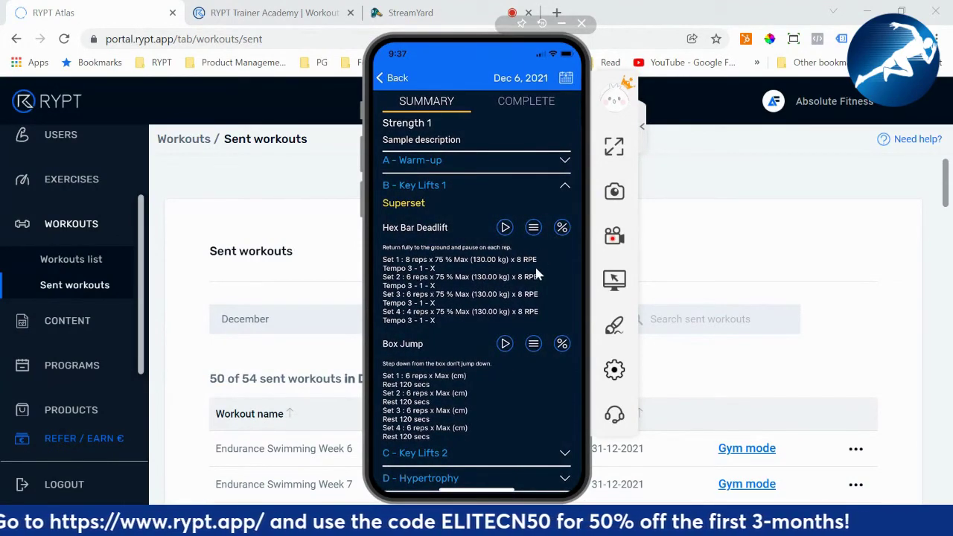
scroll(510, 272, down, 1)
scroll(476, 283, down, 1)
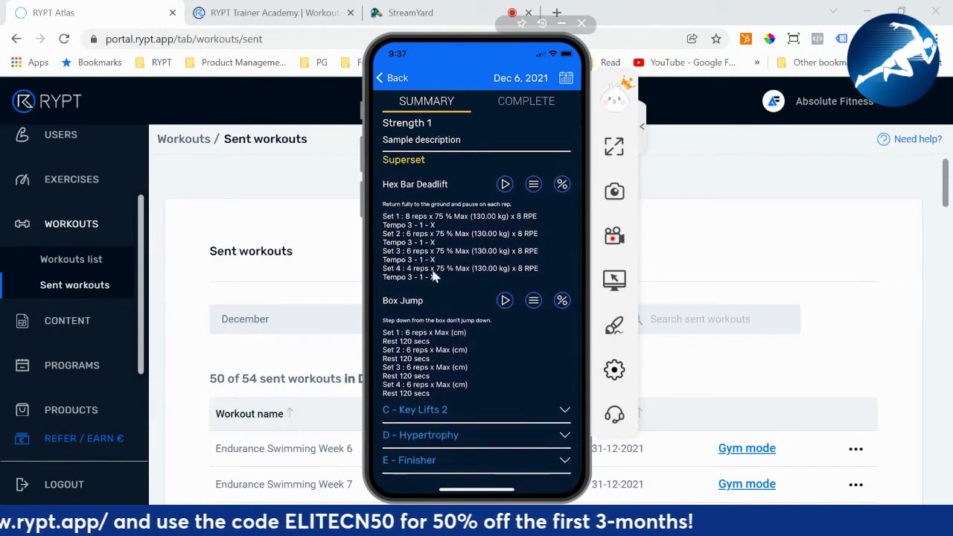
scroll(446, 313, up, 2)
scroll(455, 197, down, 1)
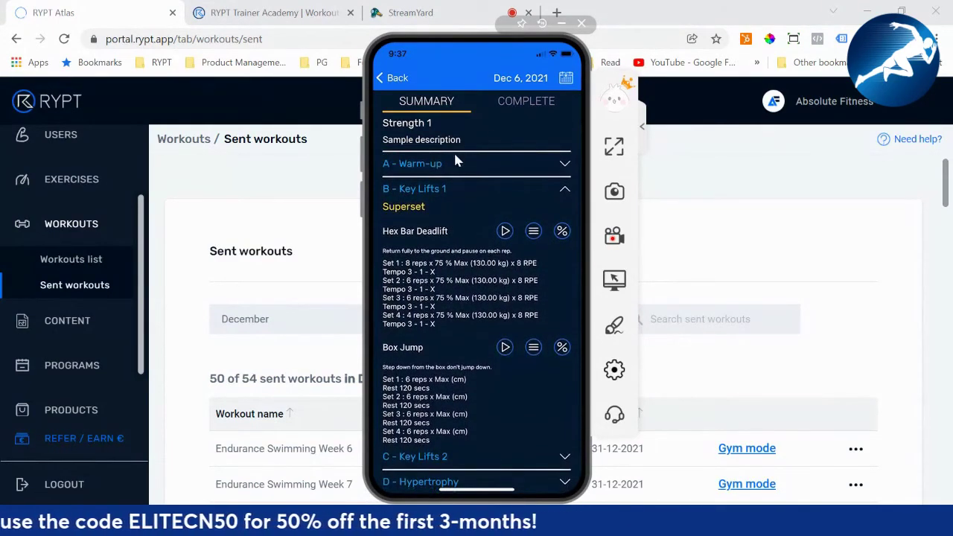
Complete Strength 1 using the prefilled sets, check the option to change the workout date, and save it with 50 mins and 6 RPE
click(515, 103)
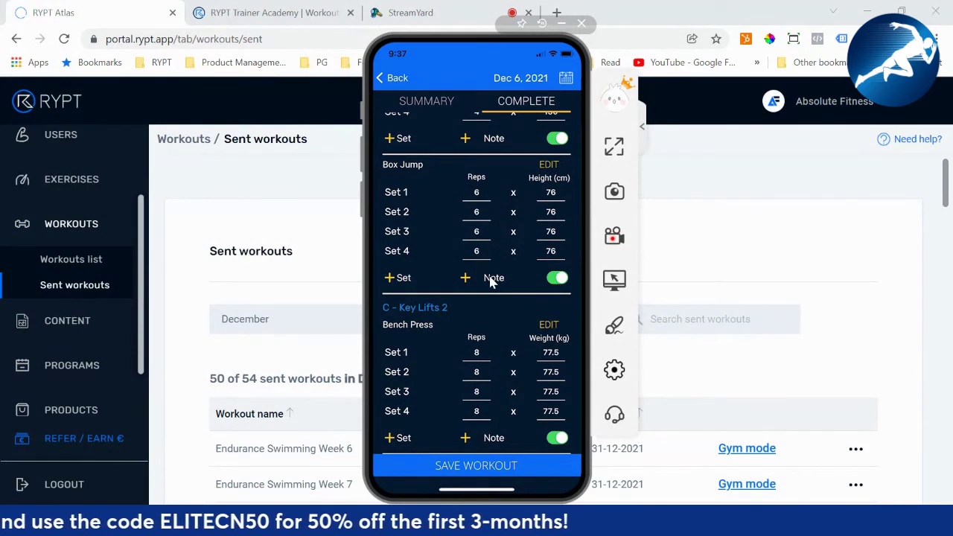
scroll(490, 280, up, 3)
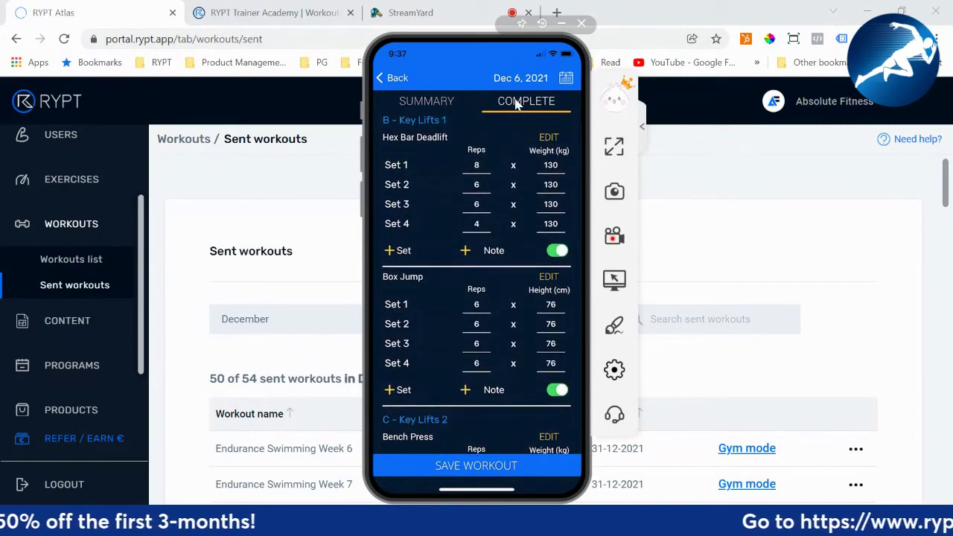
click(565, 78)
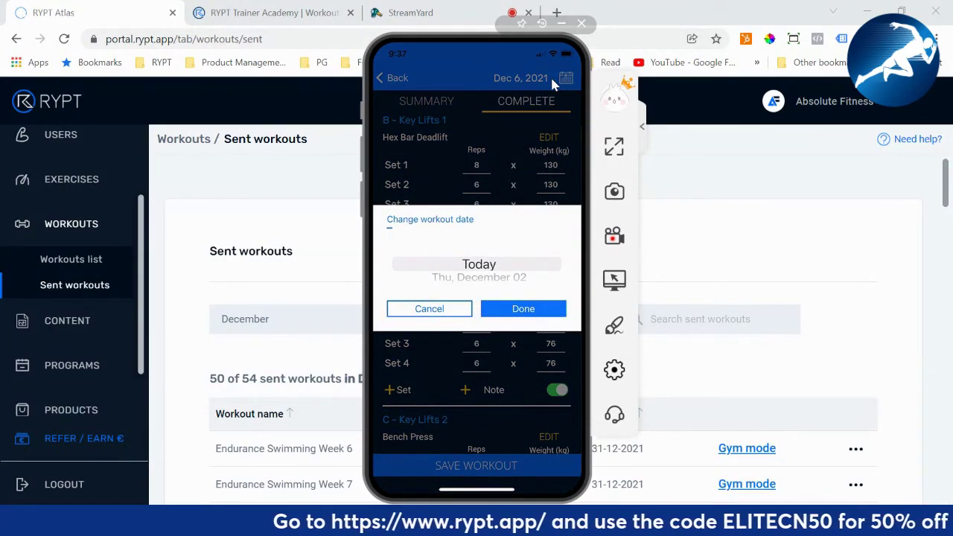
click(551, 79)
scroll(530, 262, down, 3)
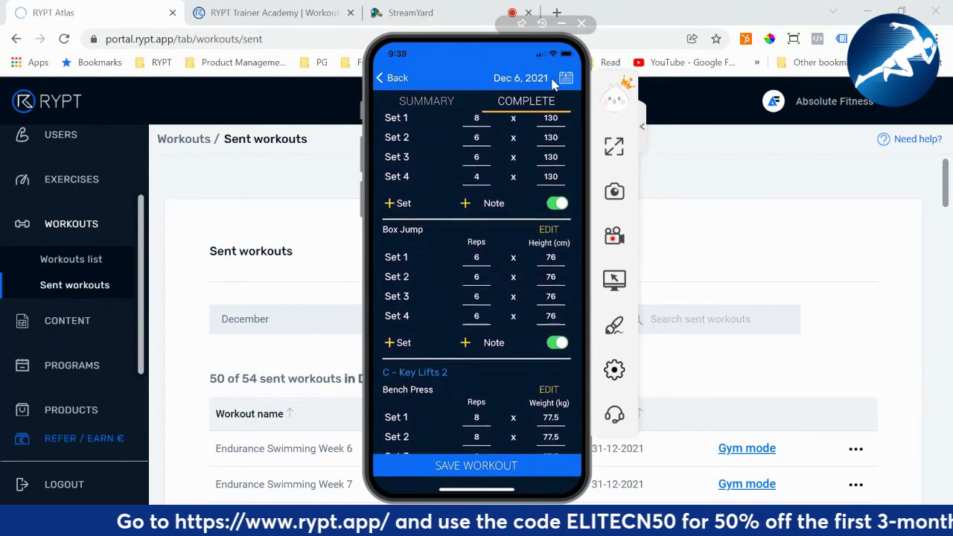
scroll(526, 260, down, 3)
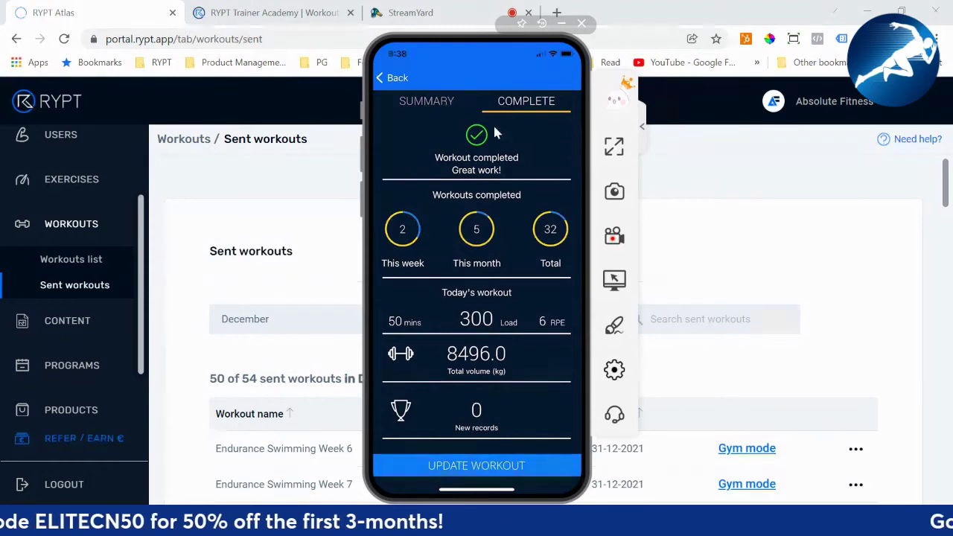
Review the completed workout's report, covering workouts completed, load, total volume and new records
scroll(498, 210, down, 1)
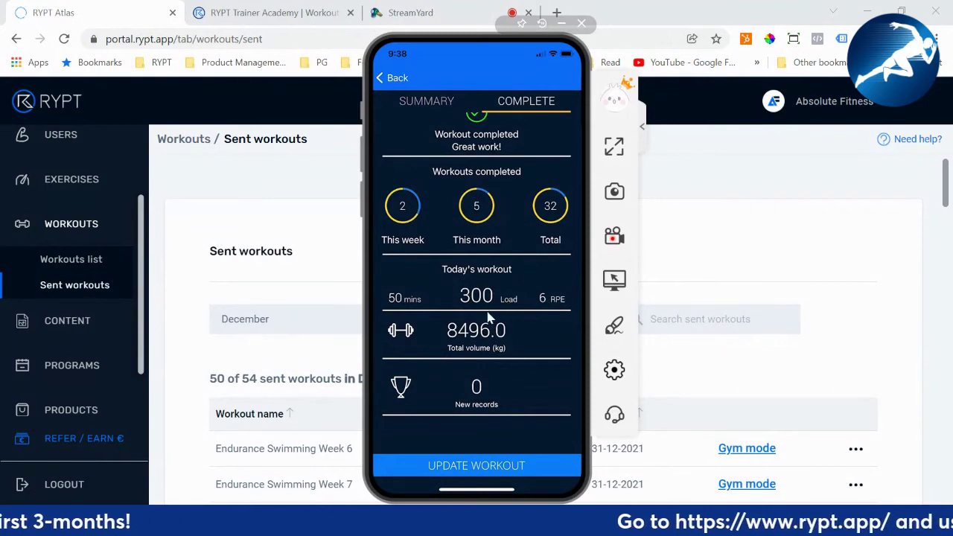
scroll(497, 320, down, 1)
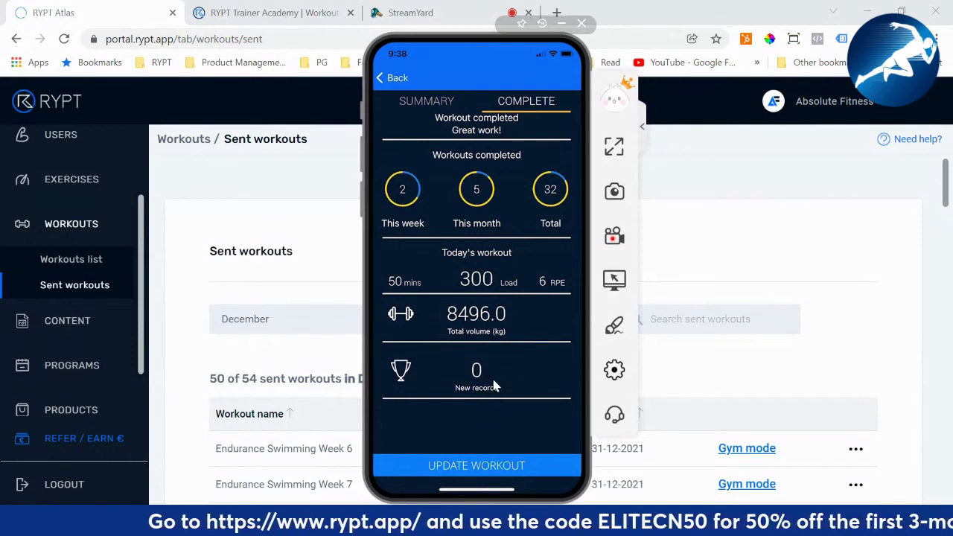
scroll(491, 376, up, 2)
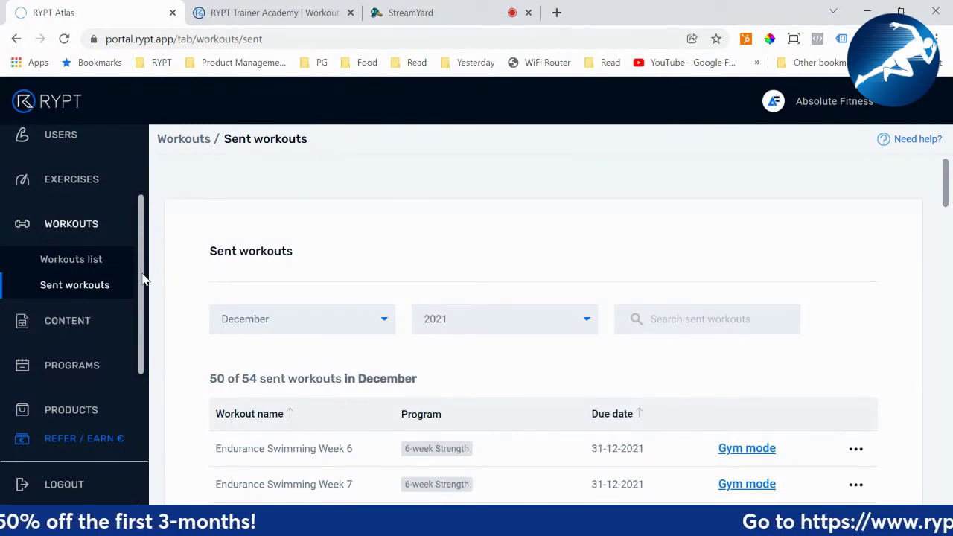
Return to the trainer portal and open the Performance Analysis page with its Lifestyle responses
drag(143, 279, 144, 271)
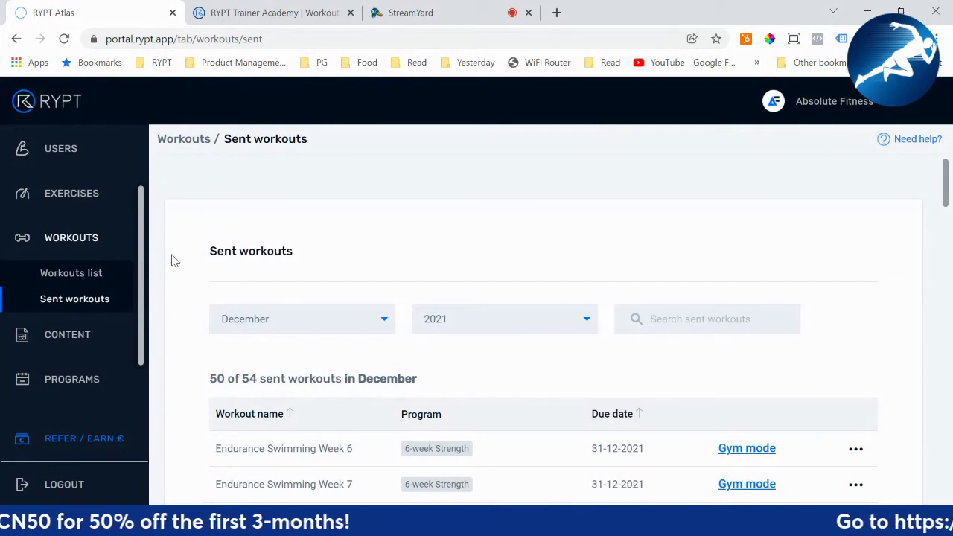
scroll(172, 259, down, 1)
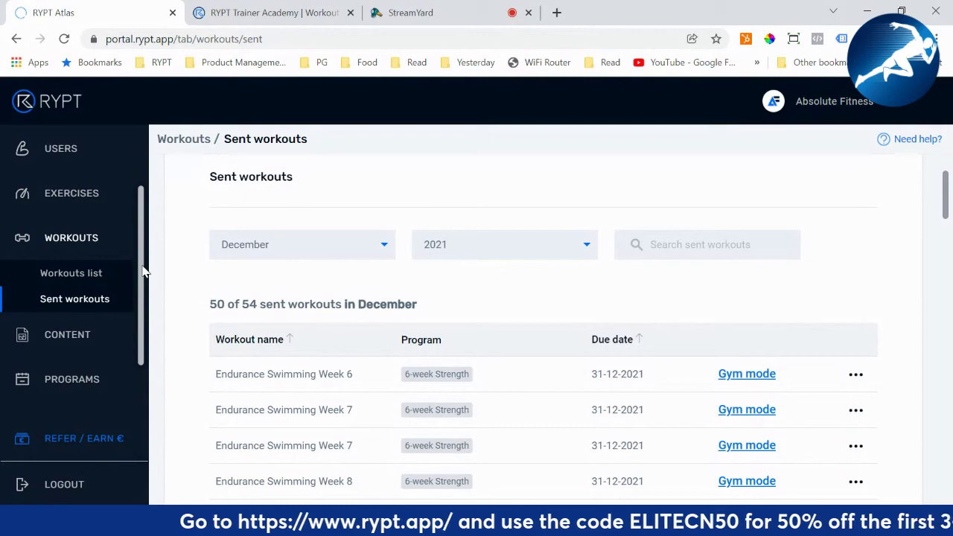
scroll(145, 272, up, 2)
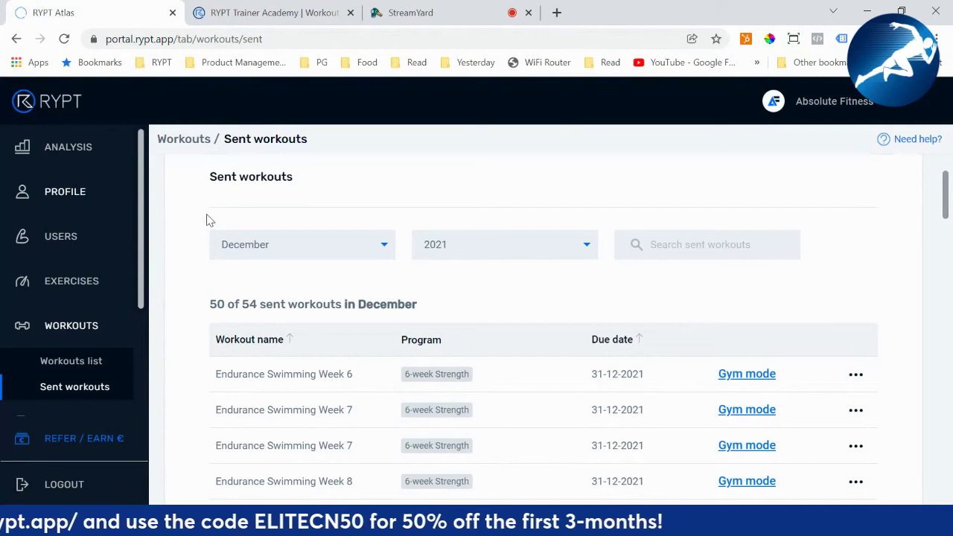
click(96, 154)
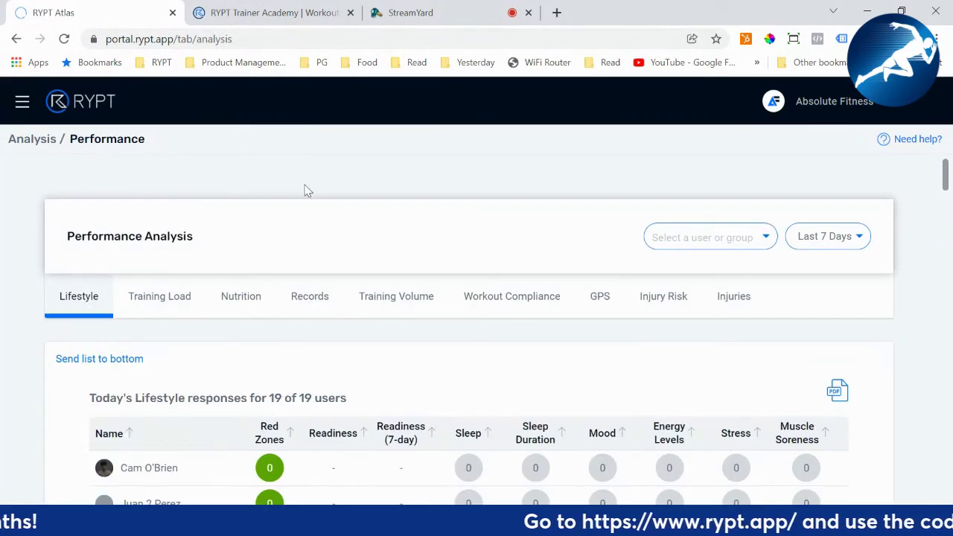
scroll(387, 225, down, 1)
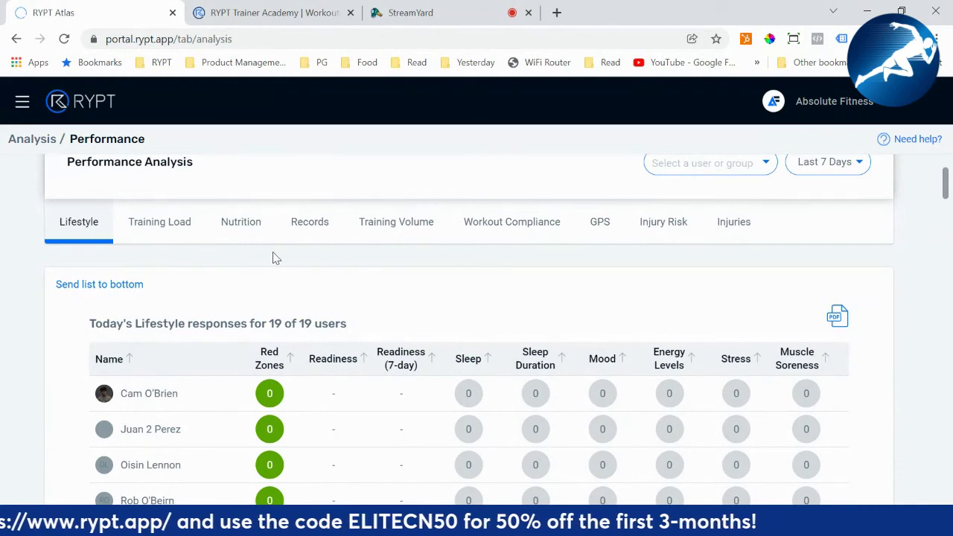
scroll(312, 246, up, 1)
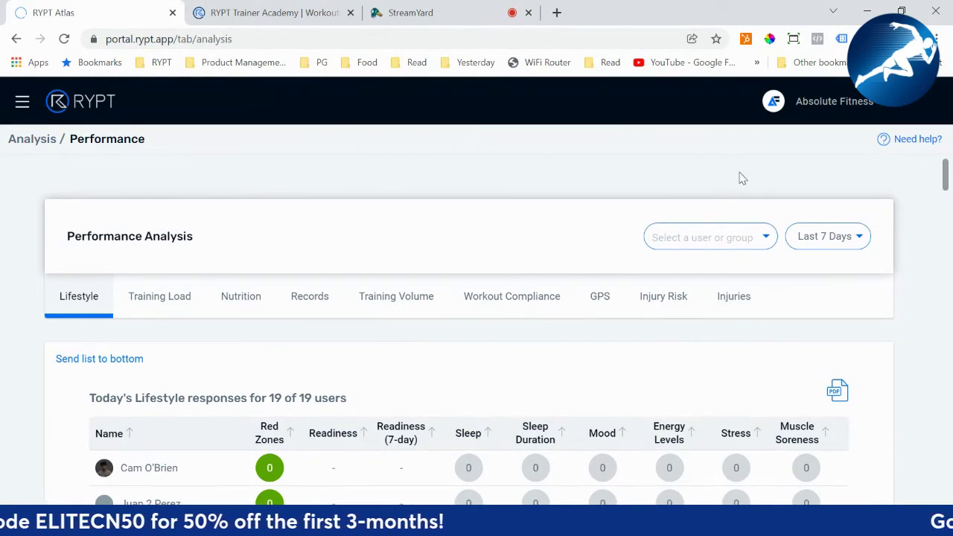
Check which users, groups and date ranges are available for filtering the Performance Analysis, leaving the current selection in place
click(753, 237)
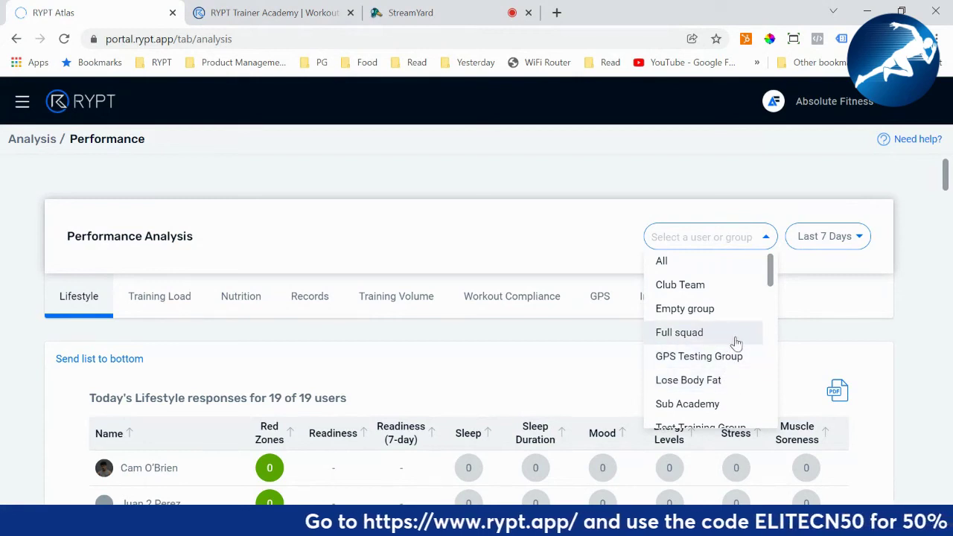
scroll(735, 342, down, 5)
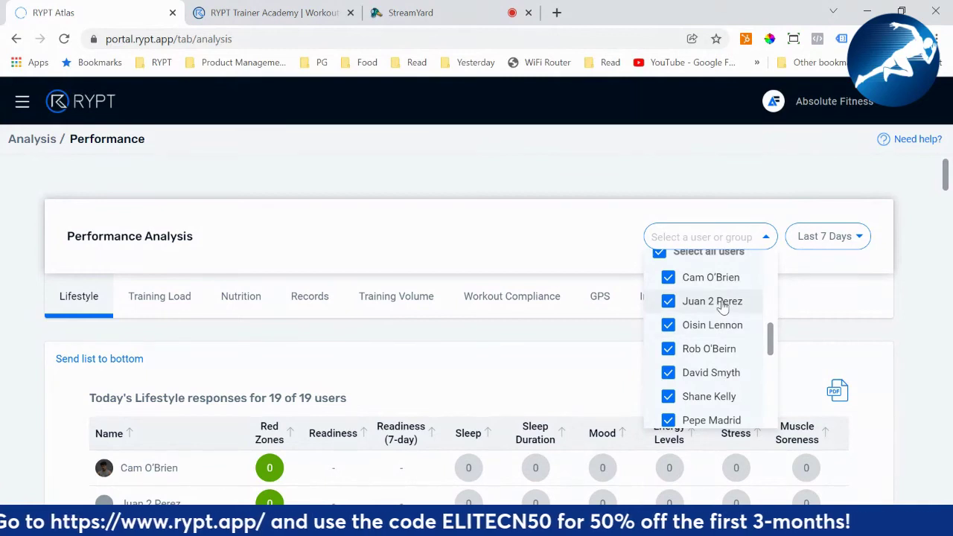
click(594, 229)
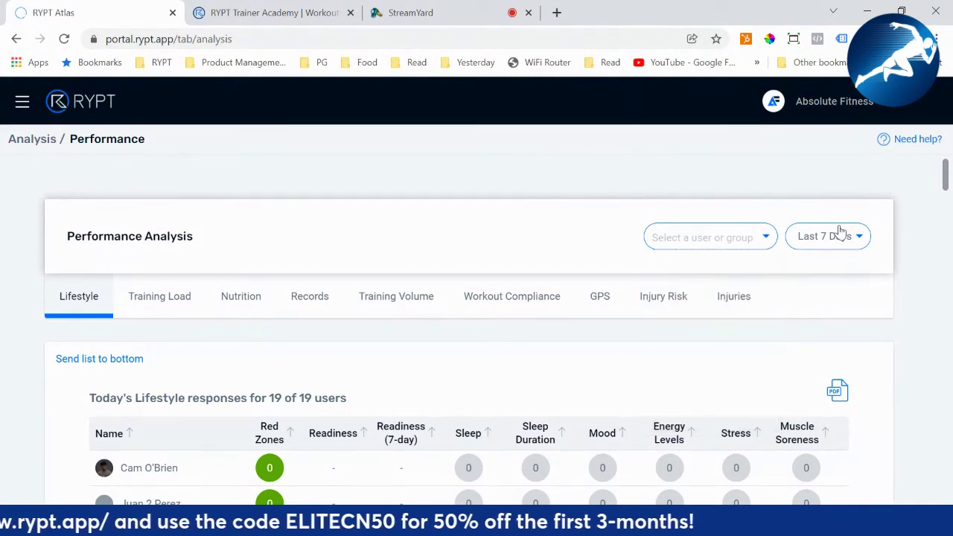
click(842, 237)
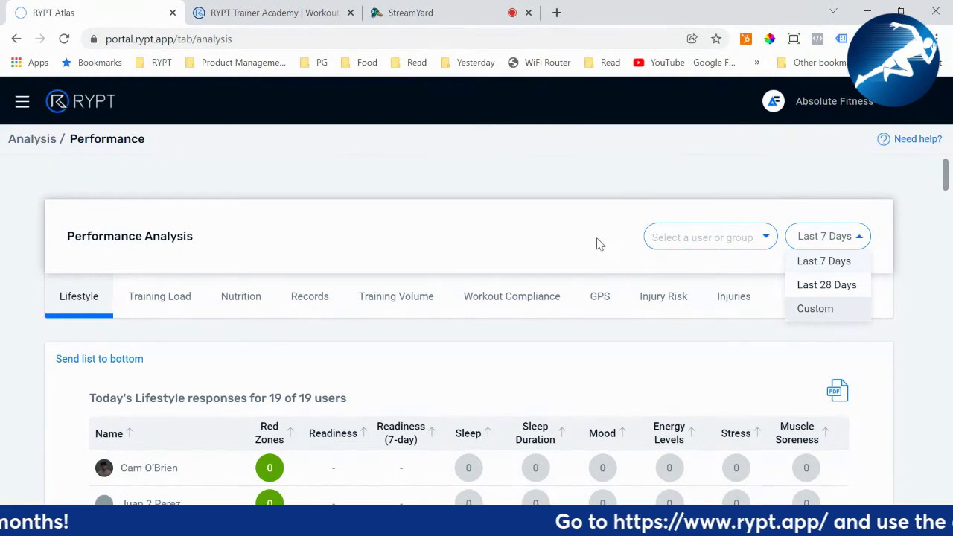
click(569, 231)
Sort today's Lifestyle responses by Readiness in descending order
scroll(624, 294, down, 1)
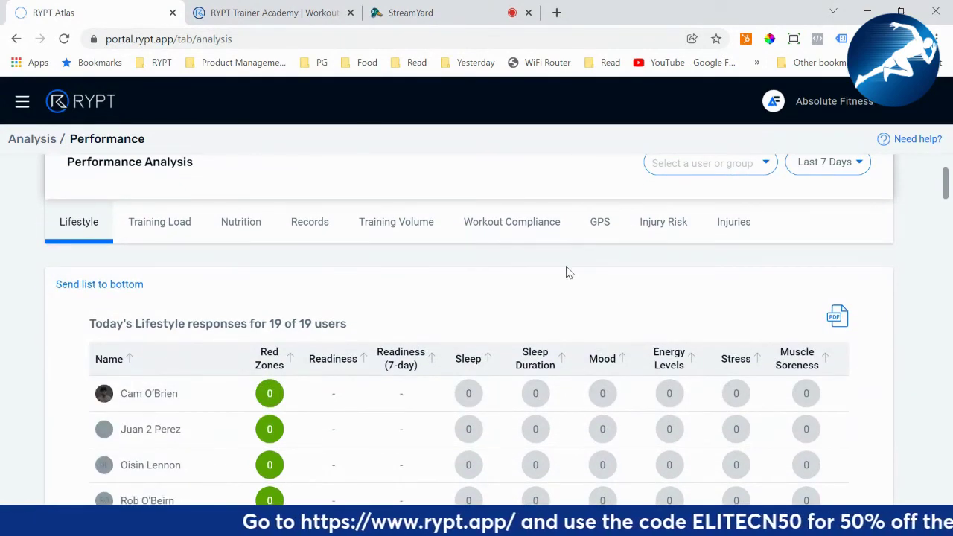
scroll(675, 301, down, 1)
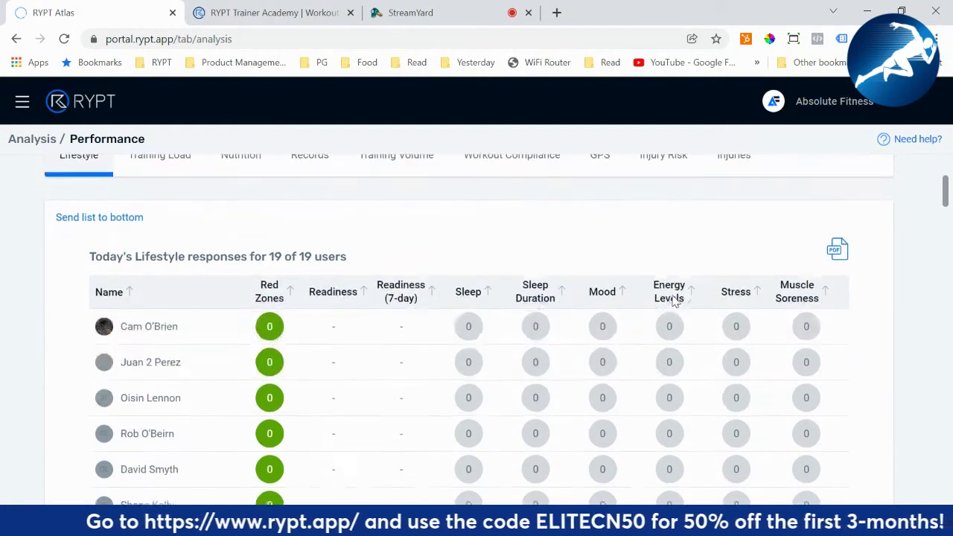
mouse_move(305, 283)
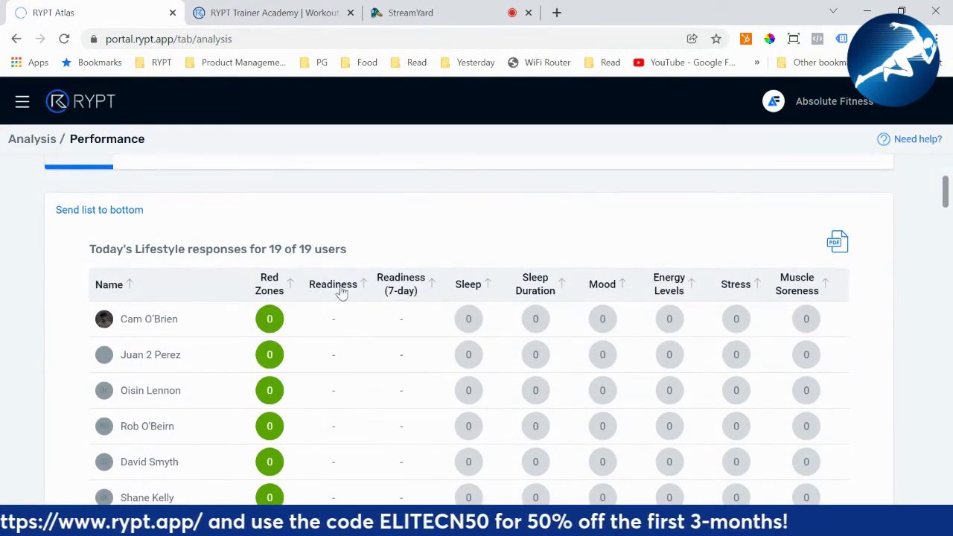
click(365, 285)
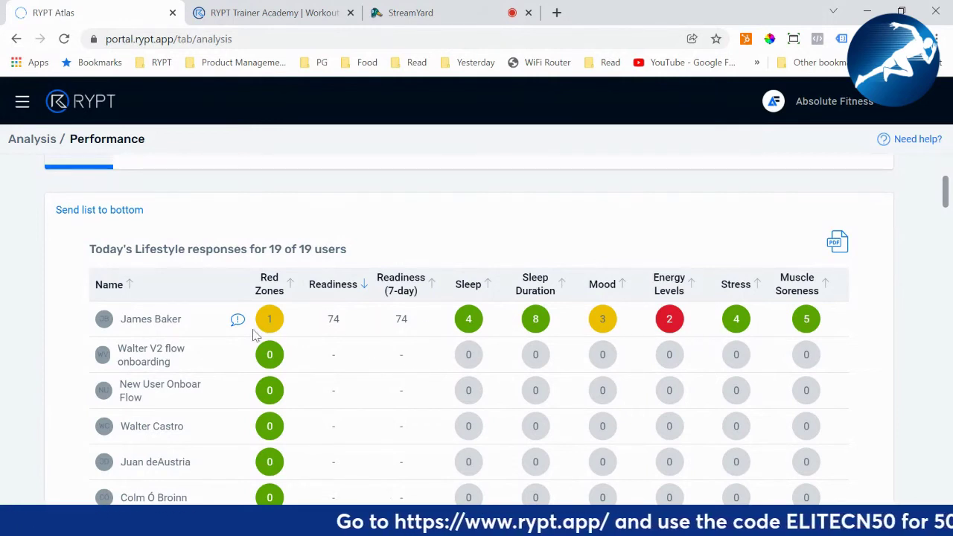
Review today's Lifestyle responses for all users and the group's Readiness and Sleep charts
mouse_move(238, 321)
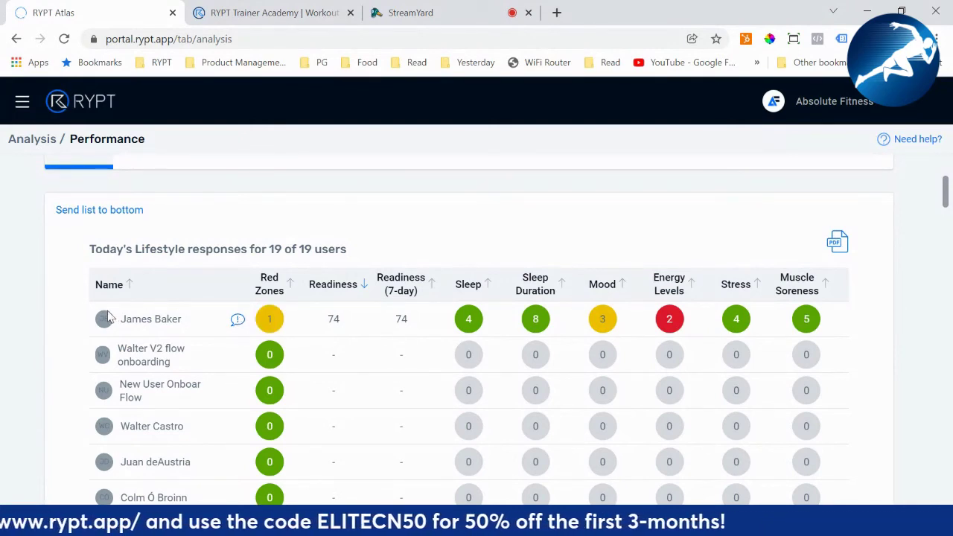
scroll(73, 320, down, 1)
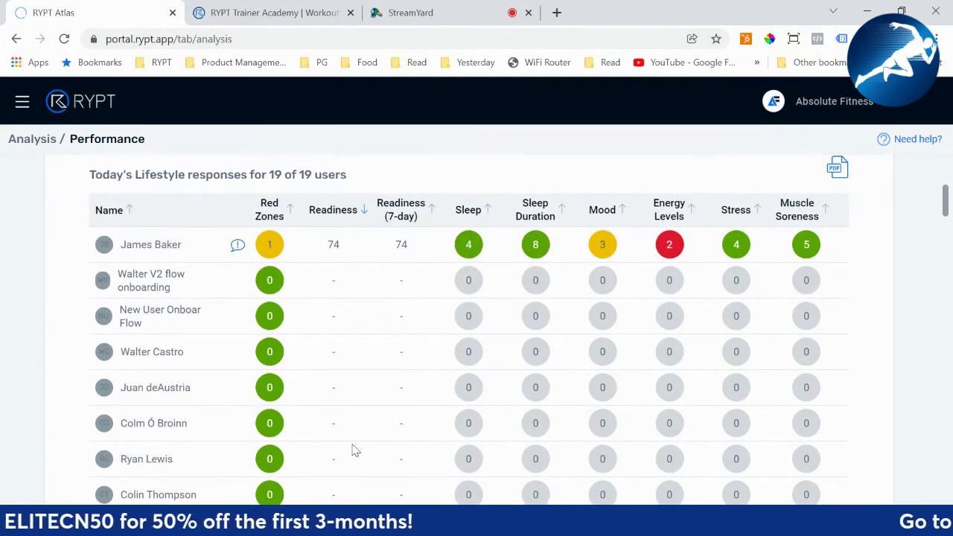
scroll(387, 417, down, 4)
scroll(387, 418, down, 8)
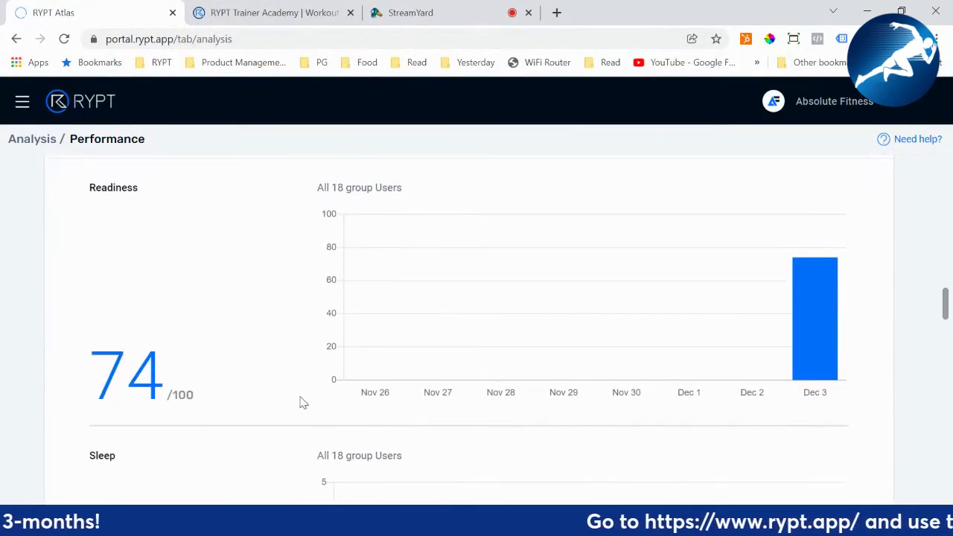
scroll(237, 368, down, 2)
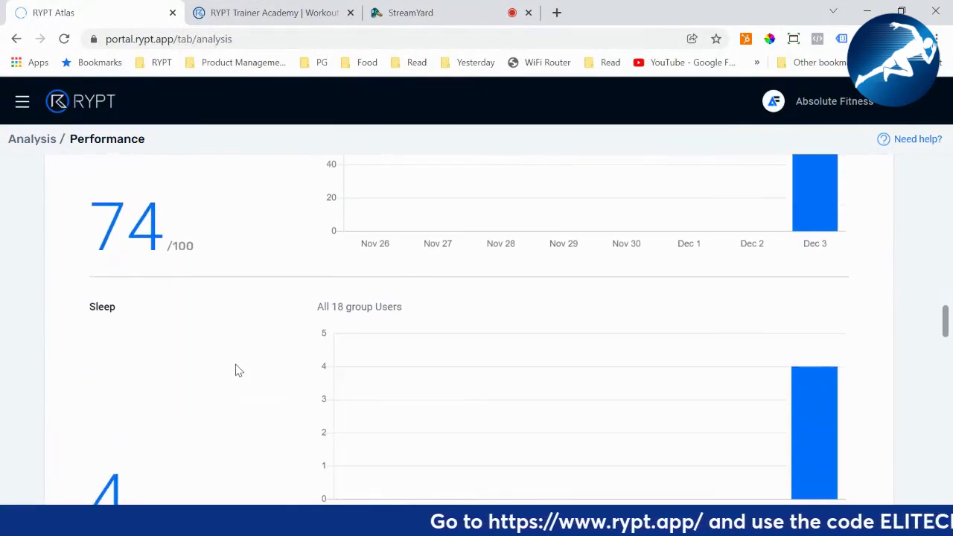
scroll(237, 369, up, 4)
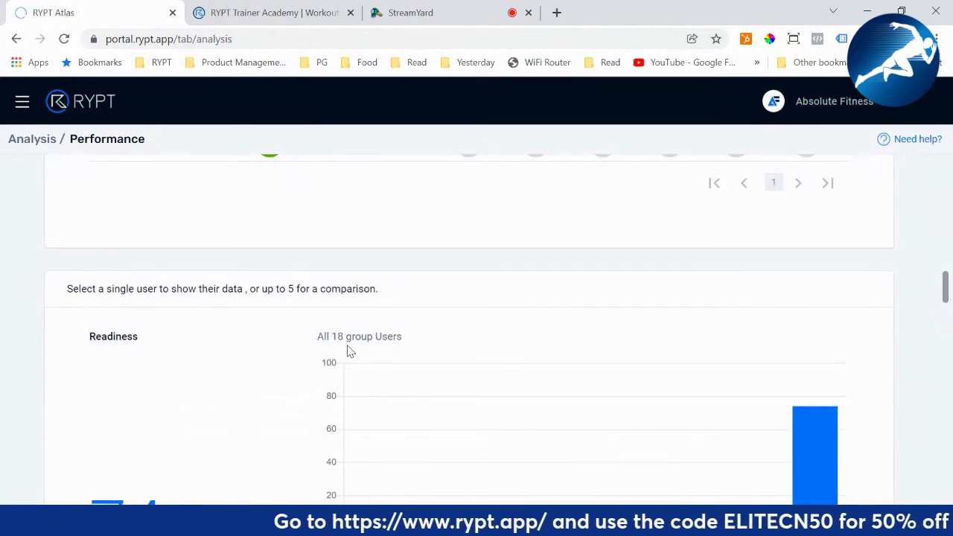
Set the Performance Analysis to a custom date range from 22-Nov-2021 to 28-Nov-2021
scroll(251, 347, up, 10)
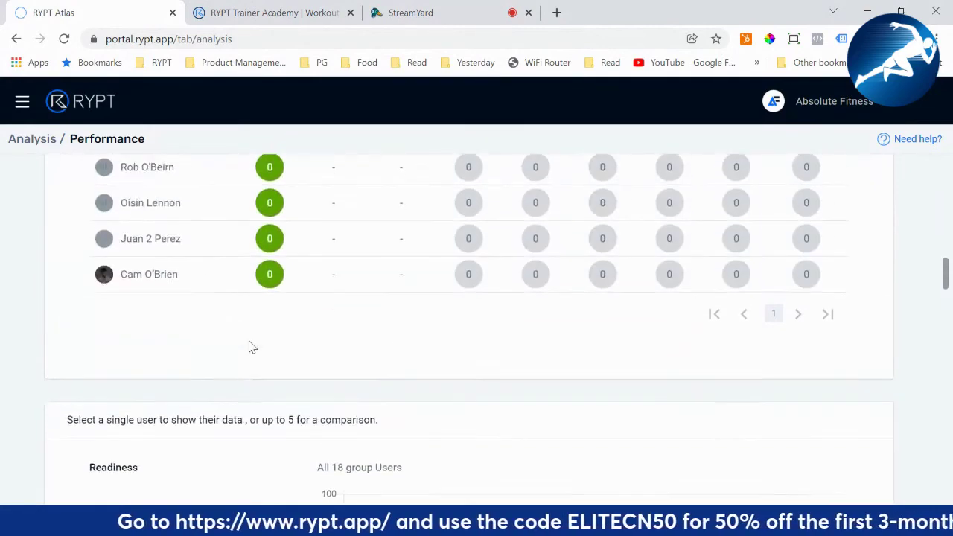
click(828, 238)
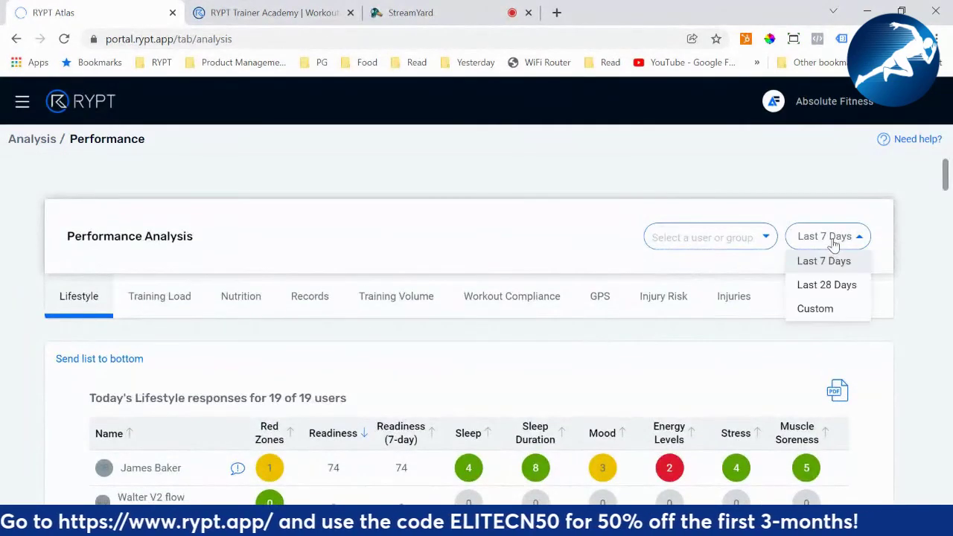
click(817, 308)
click(722, 245)
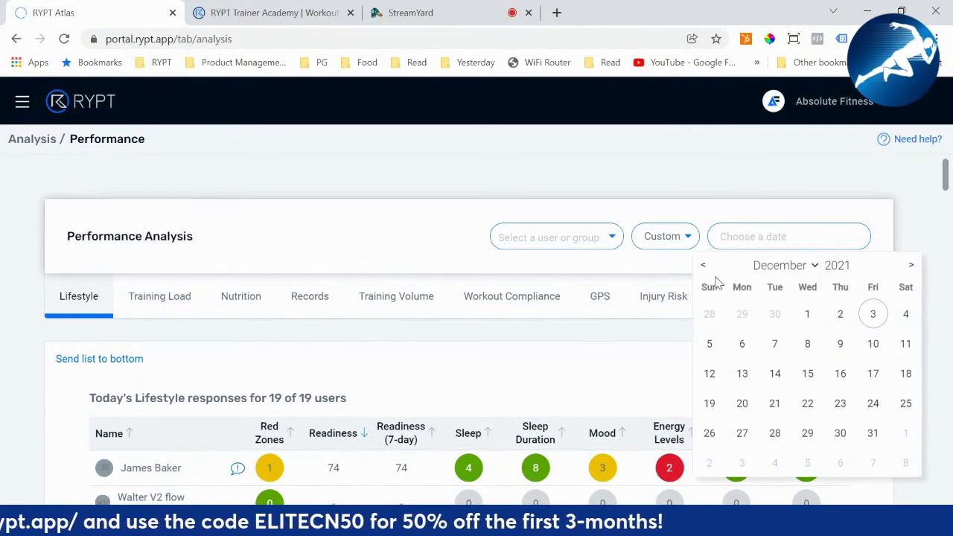
click(704, 267)
click(742, 402)
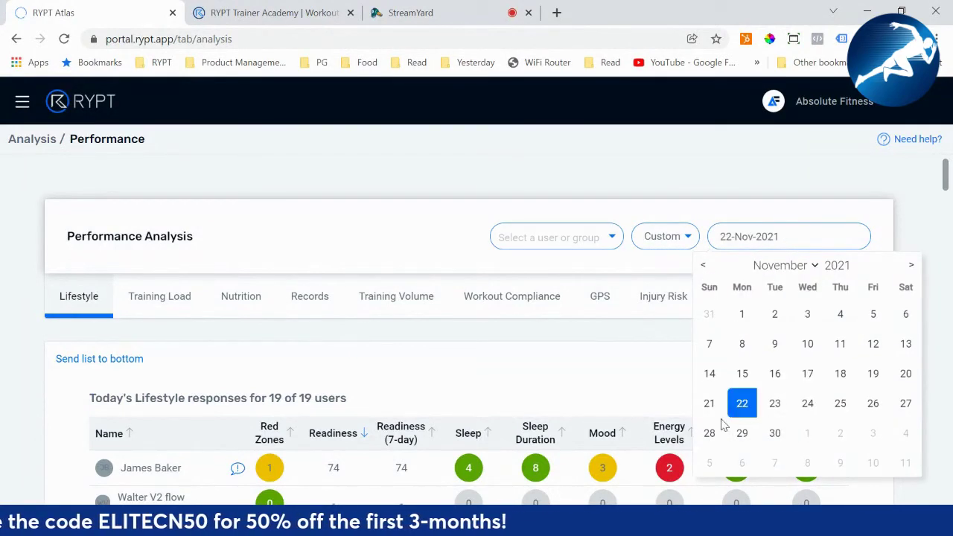
click(710, 432)
Examine the group's daily Readiness and Sleep charts for the selected November week
scroll(372, 182, down, 2)
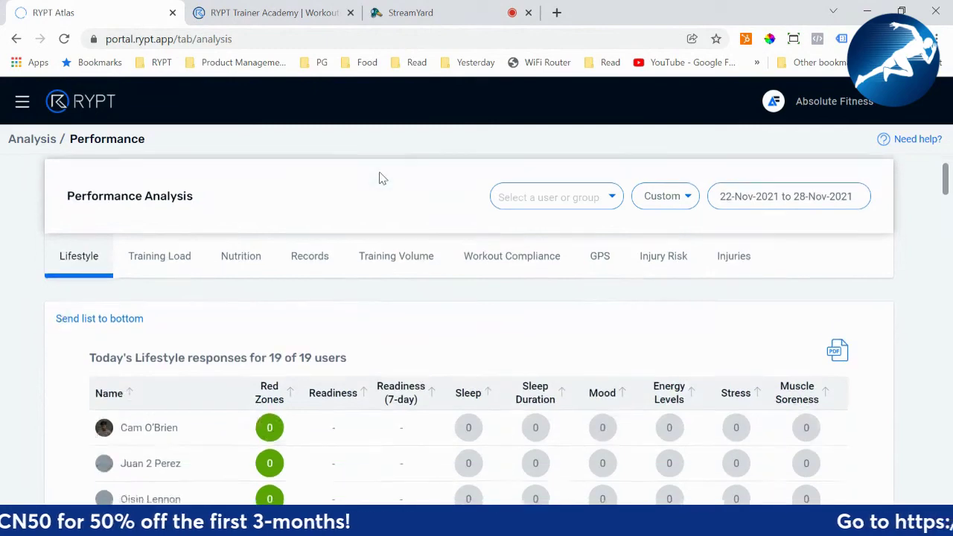
scroll(152, 316, down, 15)
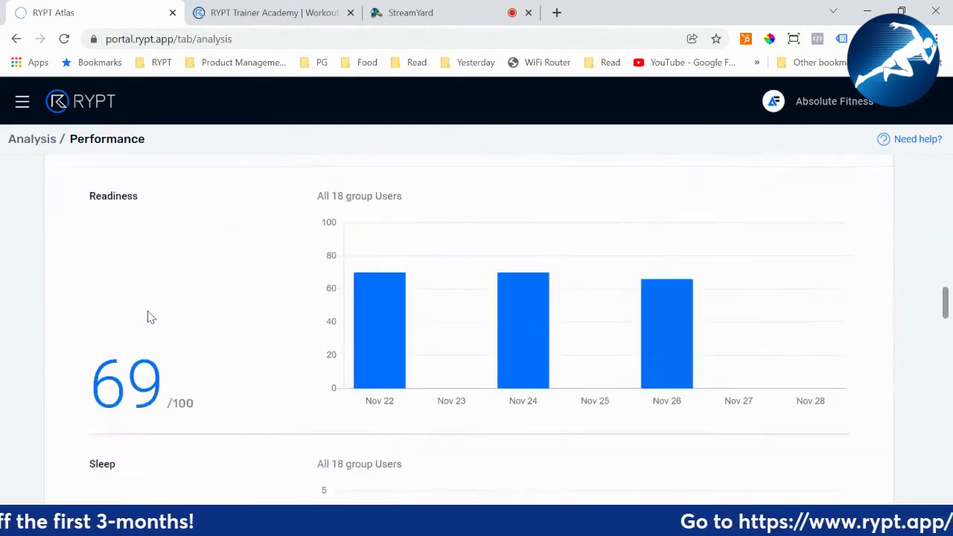
scroll(148, 317, up, 3)
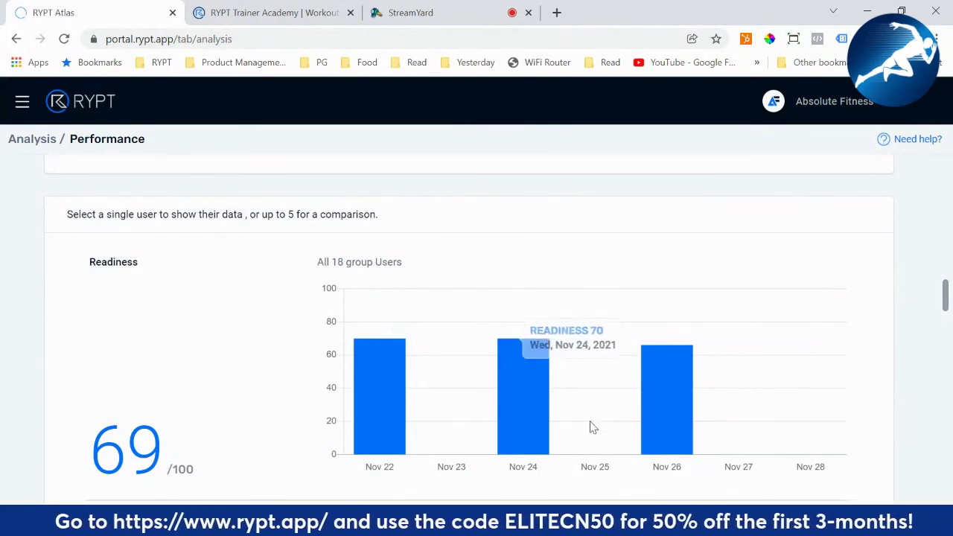
mouse_move(667, 406)
scroll(672, 403, down, 3)
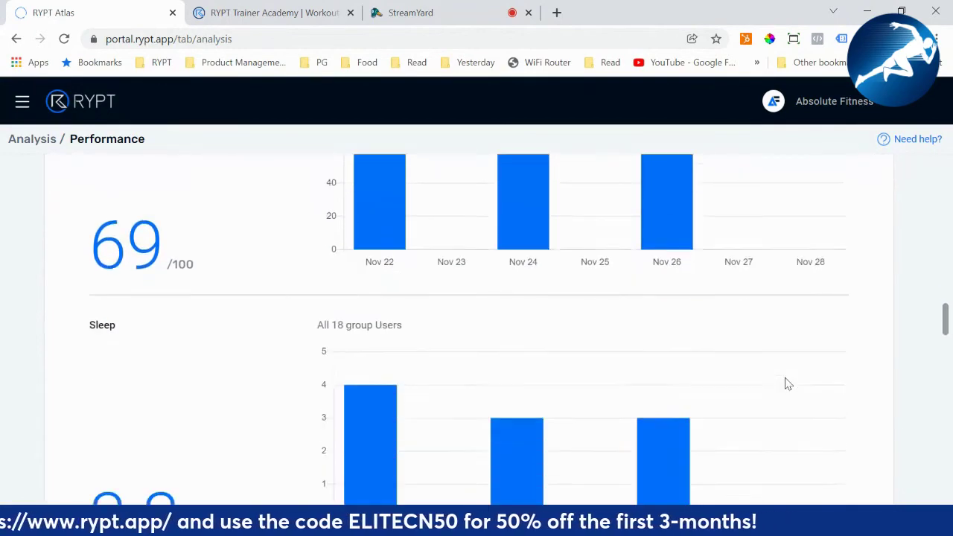
scroll(587, 399, up, 3)
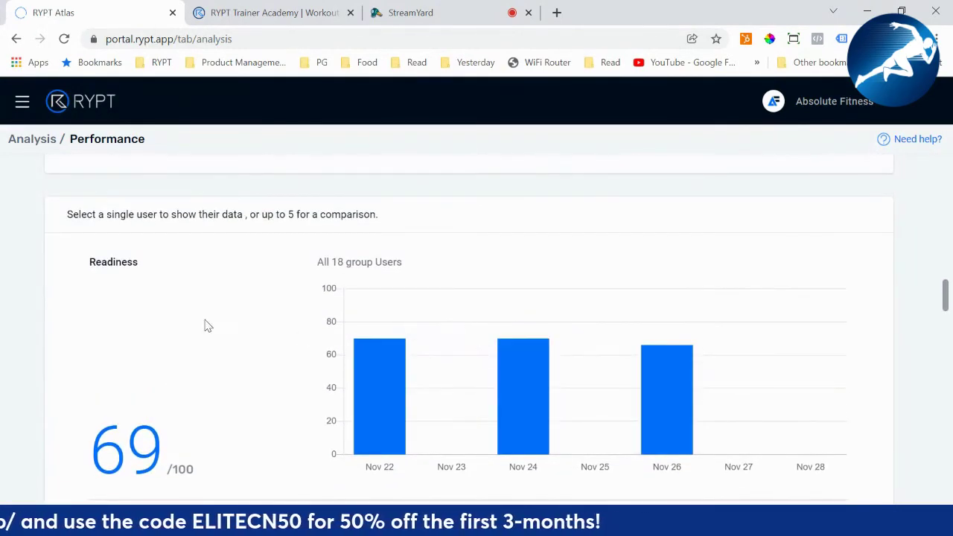
scroll(91, 284, down, 1)
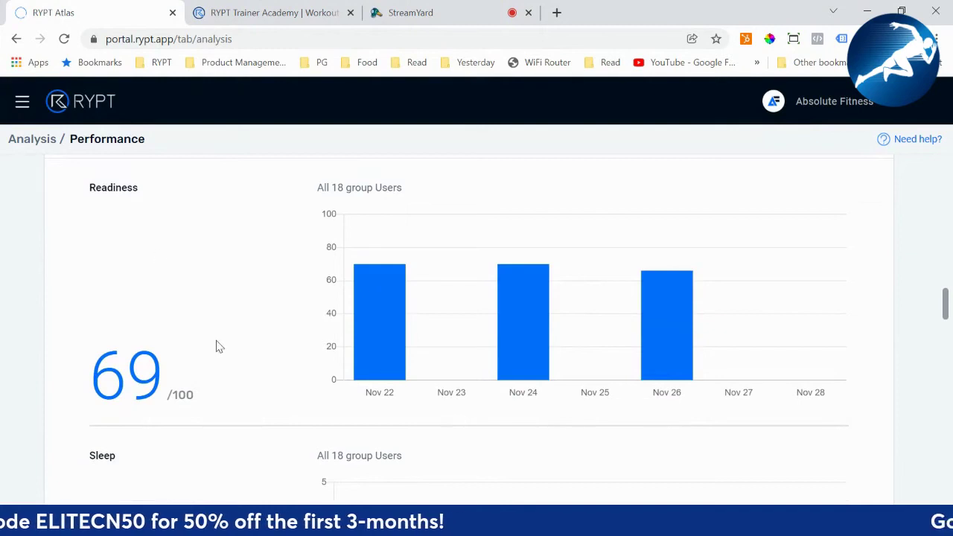
scroll(217, 327, down, 3)
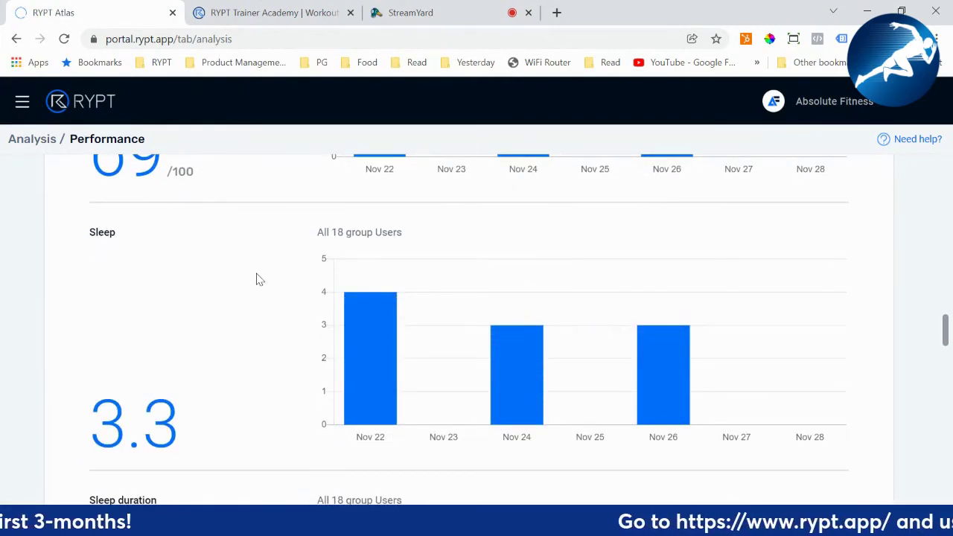
View the Training Load analysis and review all users' activities, total load, monotony, strain and ACWR
scroll(266, 294, up, 15)
scroll(268, 294, up, 5)
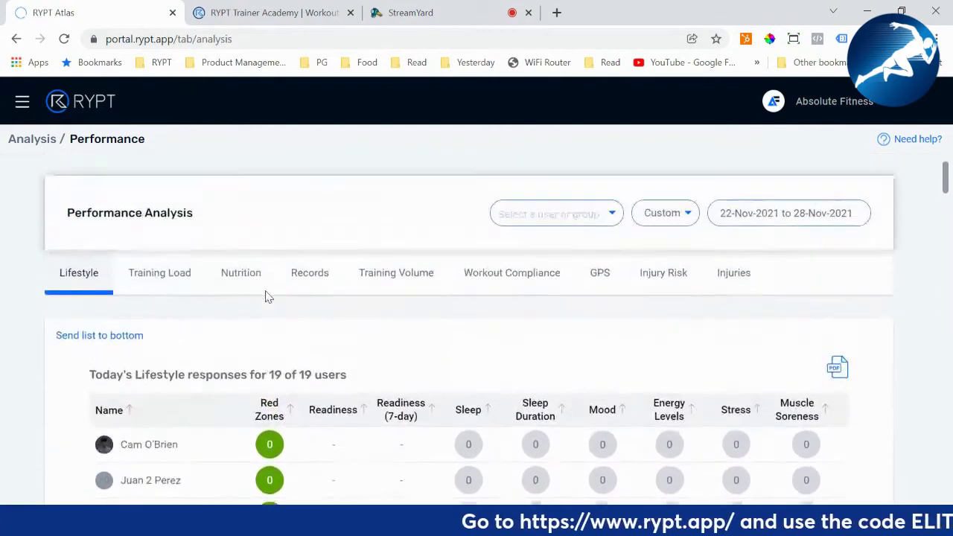
scroll(298, 268, down, 1)
scroll(442, 250, up, 1)
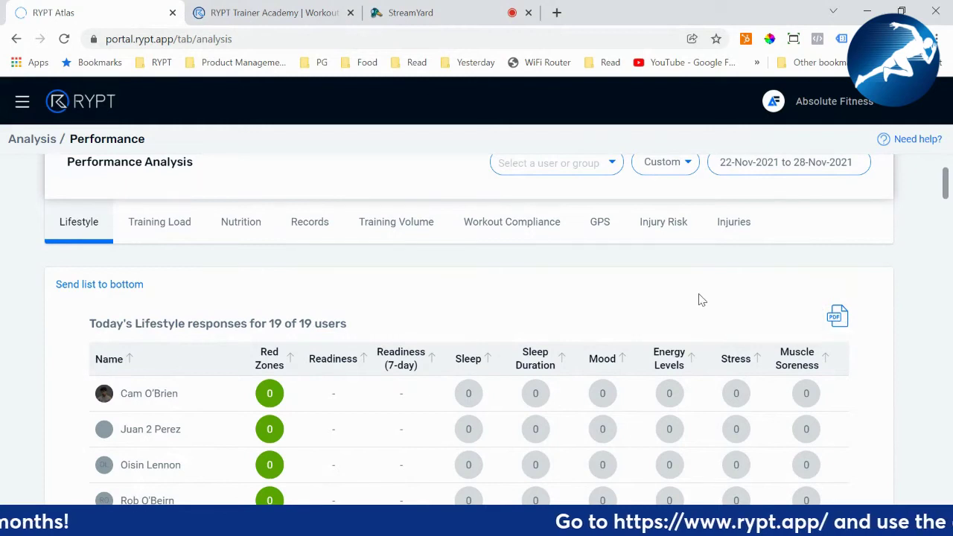
scroll(711, 299, up, 1)
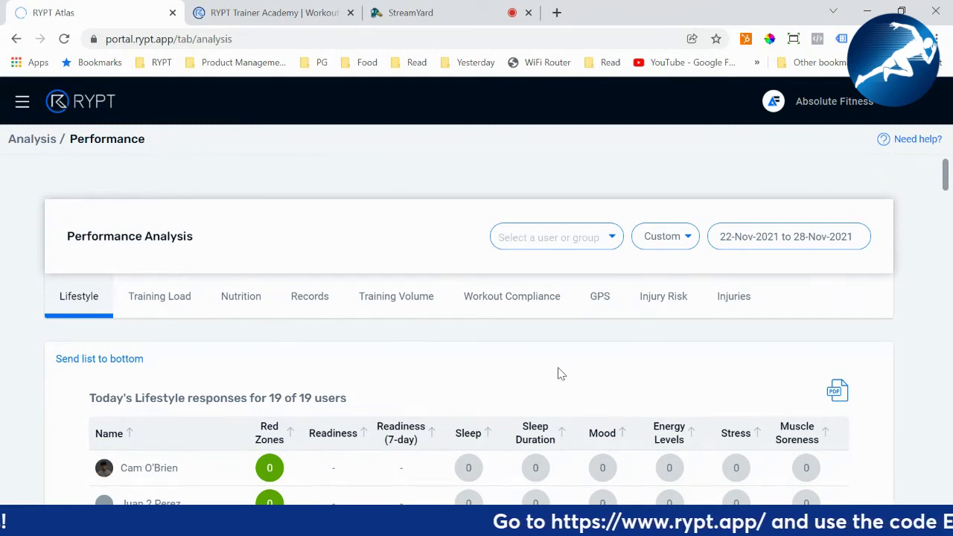
scroll(381, 367, down, 1)
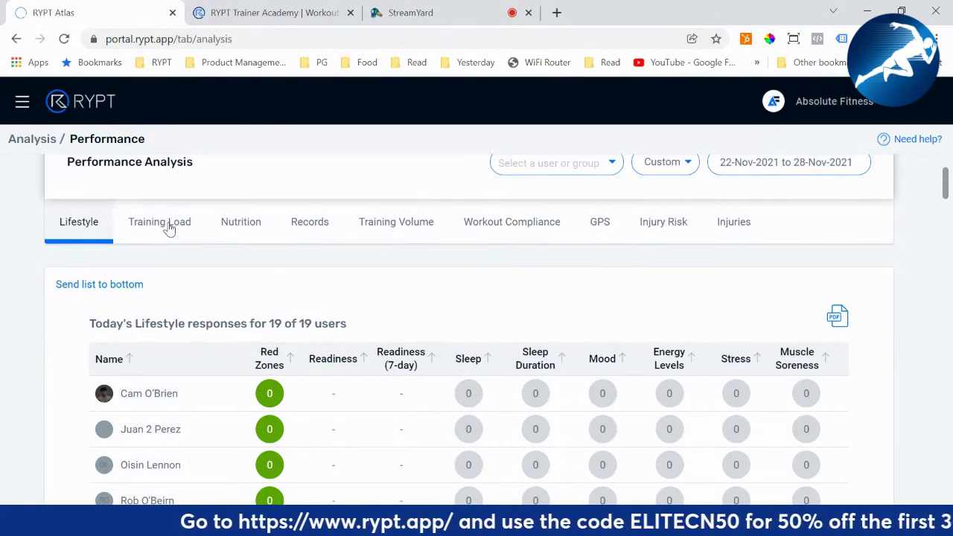
click(169, 227)
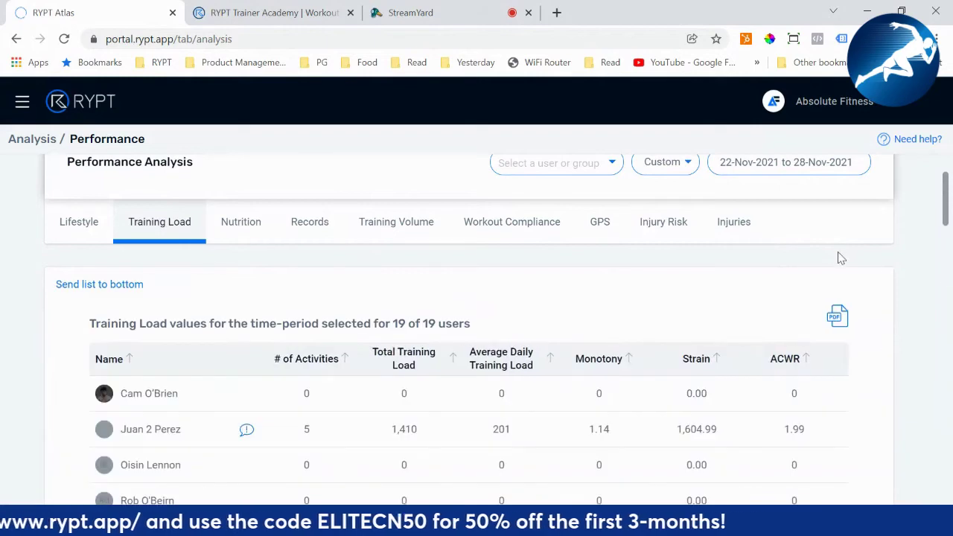
scroll(766, 288, down, 2)
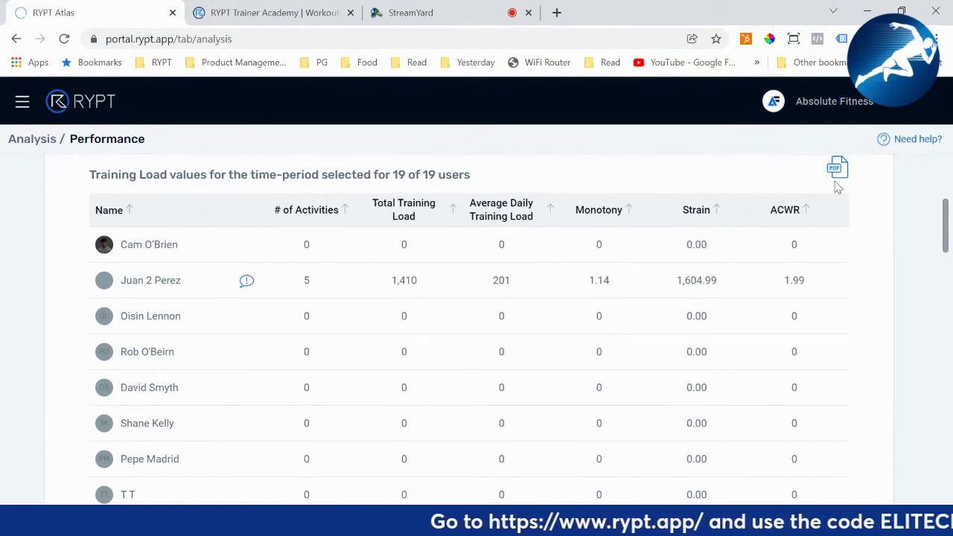
scroll(897, 353, up, 1)
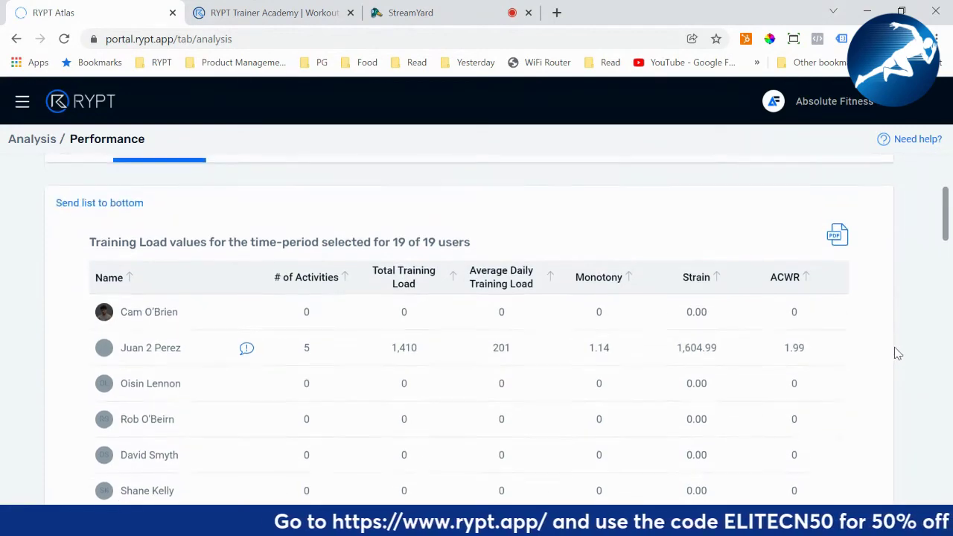
View the Nutrition analysis with each user's average daily calories, protein, carbohydrates, fat and water
scroll(814, 355, up, 2)
click(256, 305)
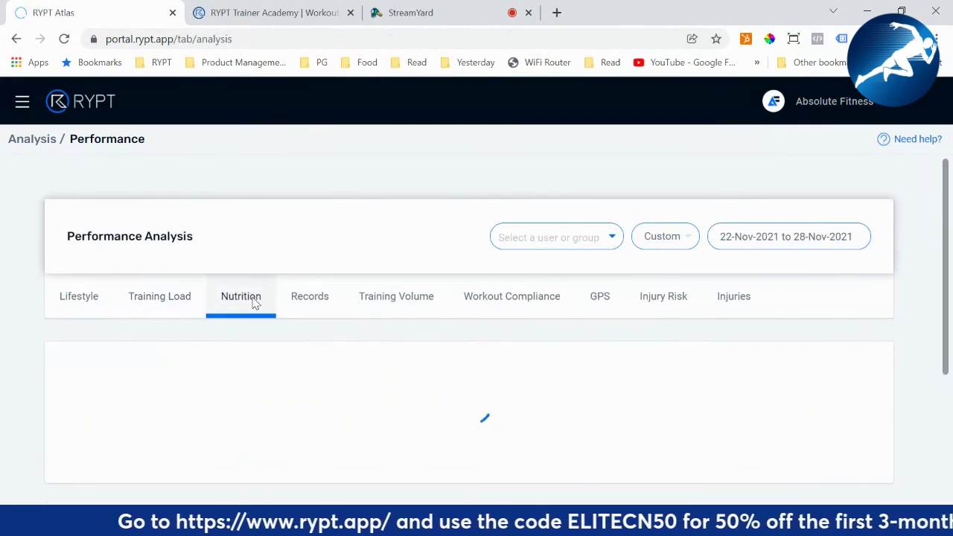
scroll(253, 346, down, 1)
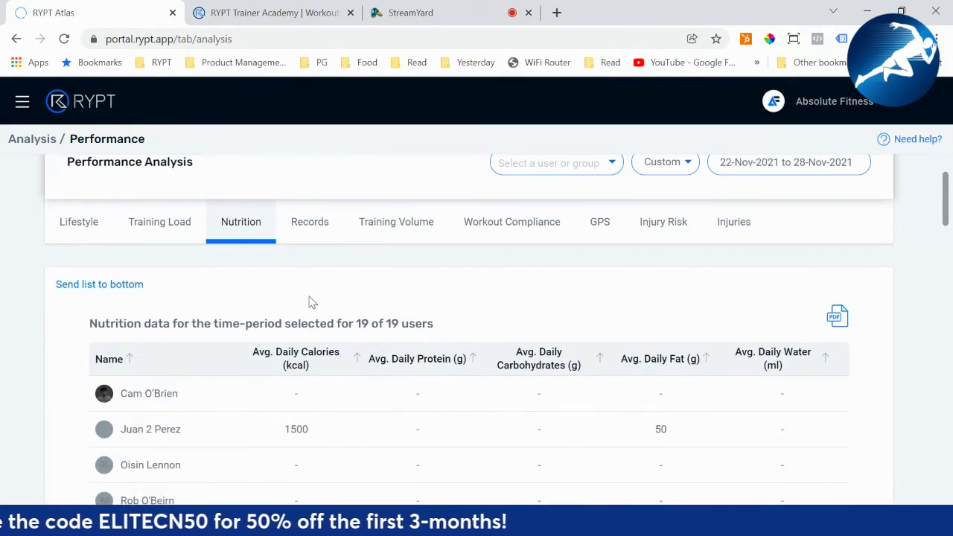
Switch to the Records analysis and set its date range to Last 12 Weeks
click(311, 233)
scroll(582, 307, up, 1)
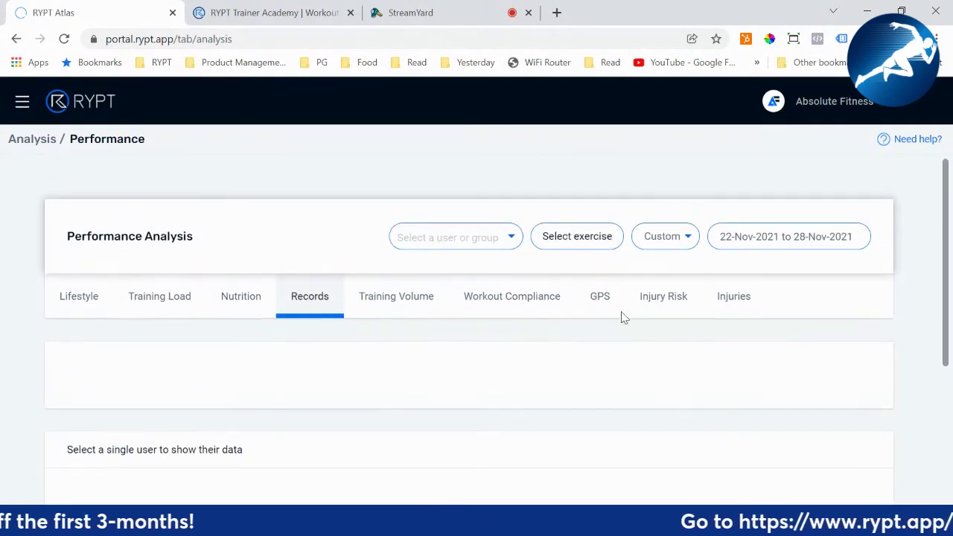
click(757, 245)
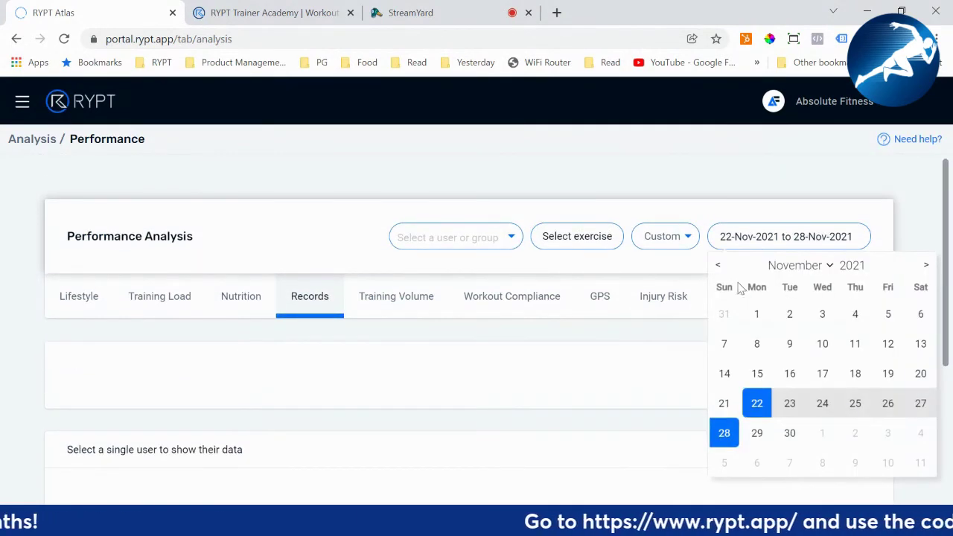
click(687, 238)
click(685, 333)
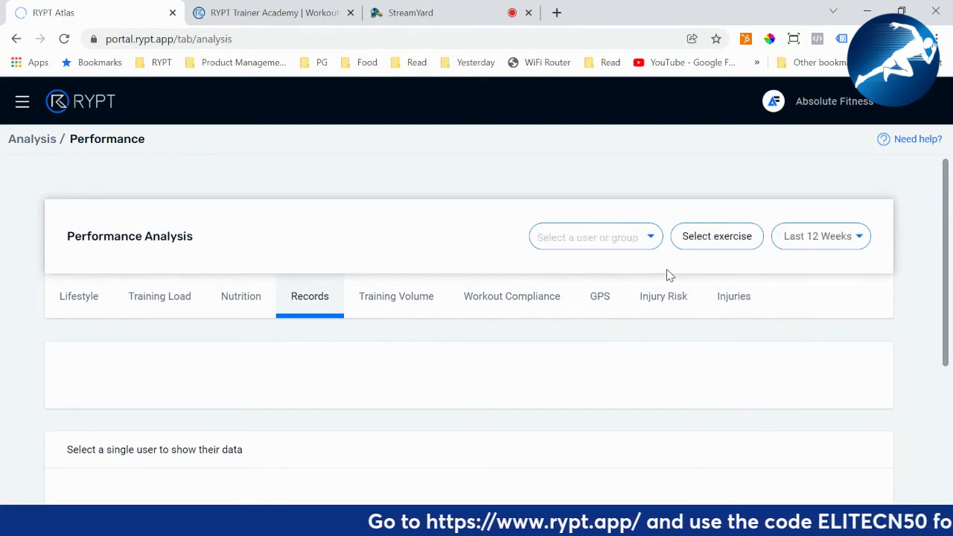
Choose Hex Bar Deadlift as the exercise to analyze and review the users' records and Average 1RM chart
click(603, 237)
click(700, 236)
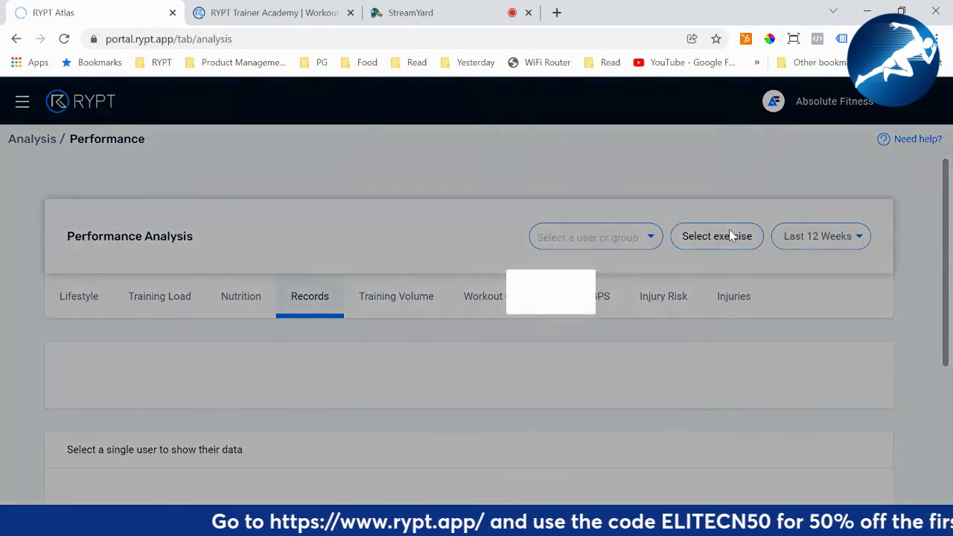
click(538, 312)
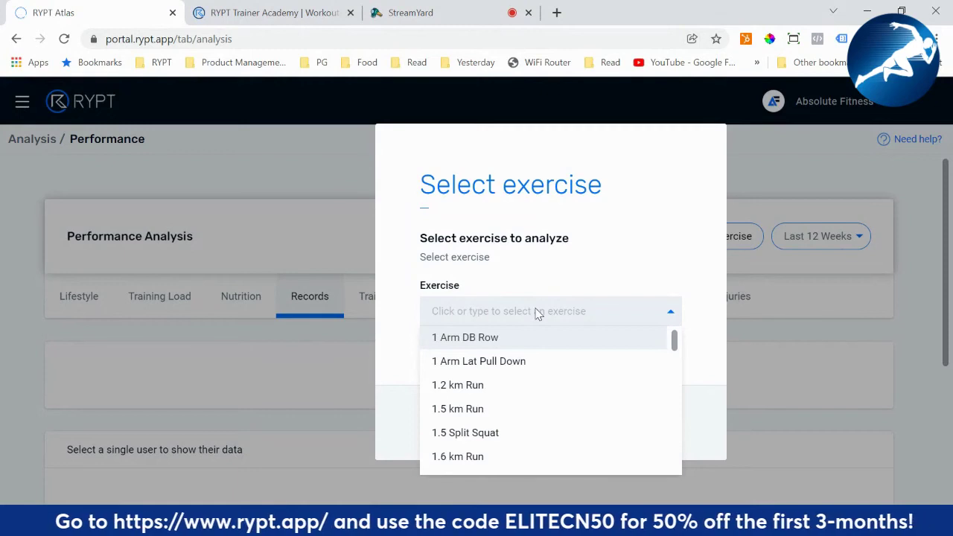
text(hex bar dedlift)
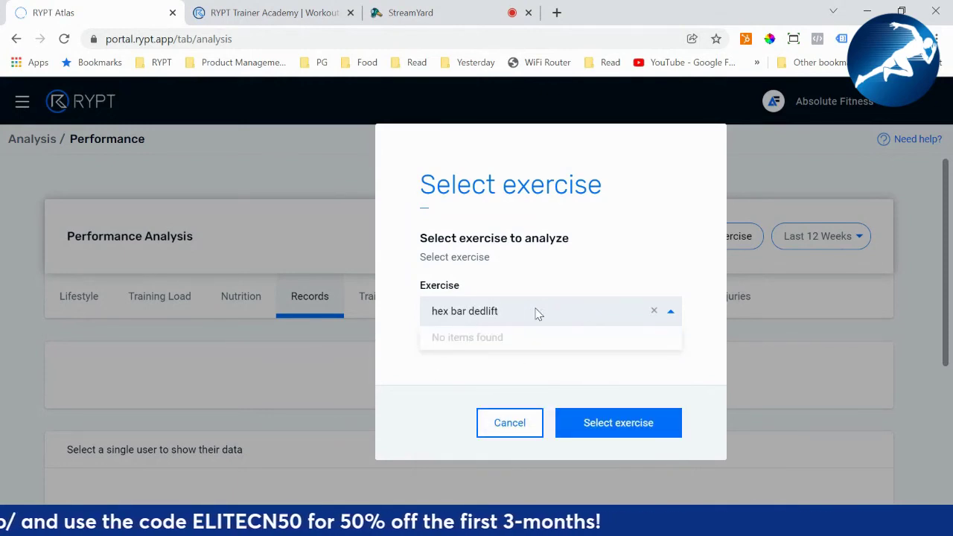
key(BackSpace)
key(BackSpace)
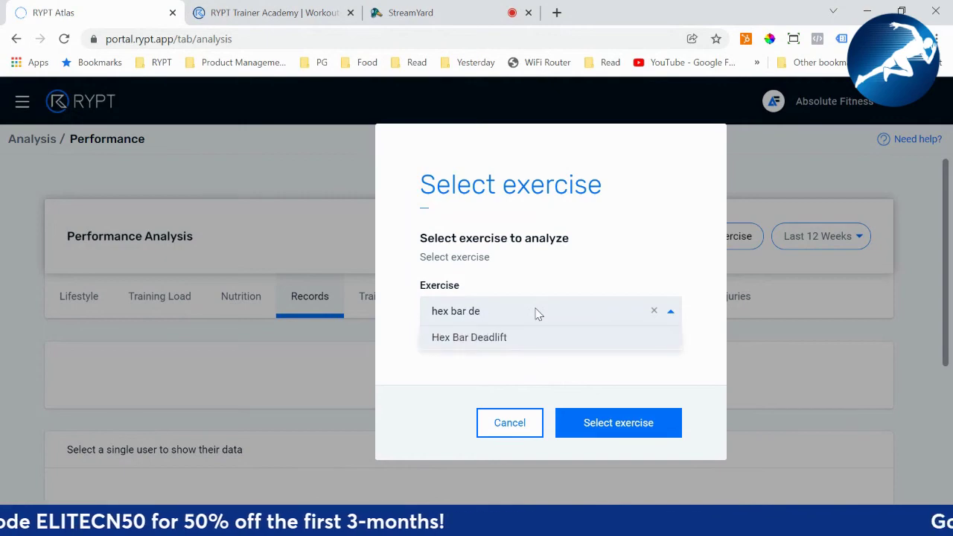
click(524, 339)
click(597, 423)
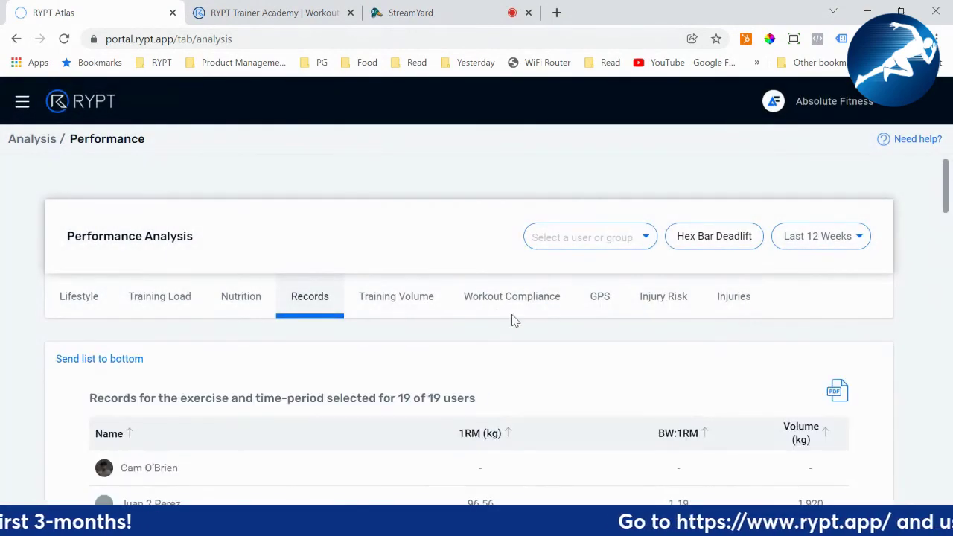
scroll(551, 320, down, 2)
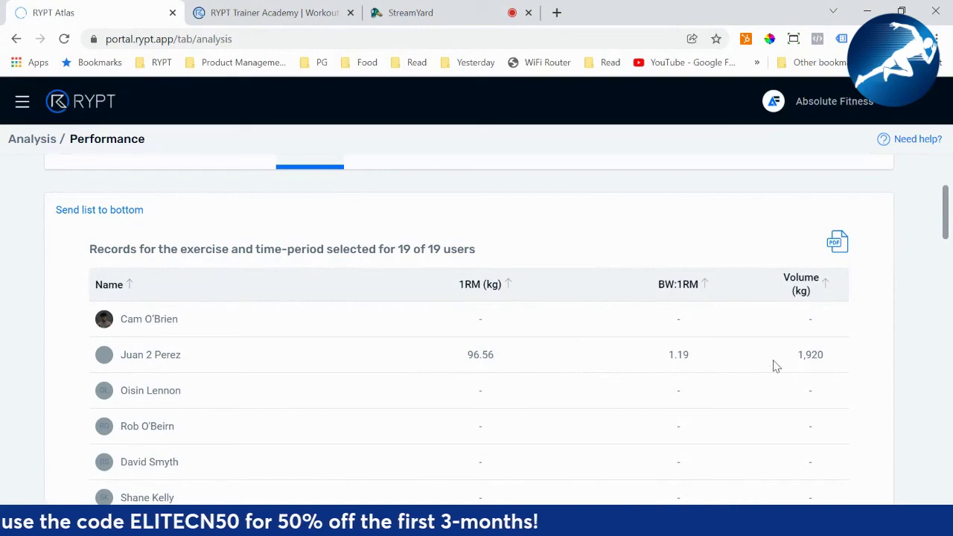
scroll(842, 357, down, 10)
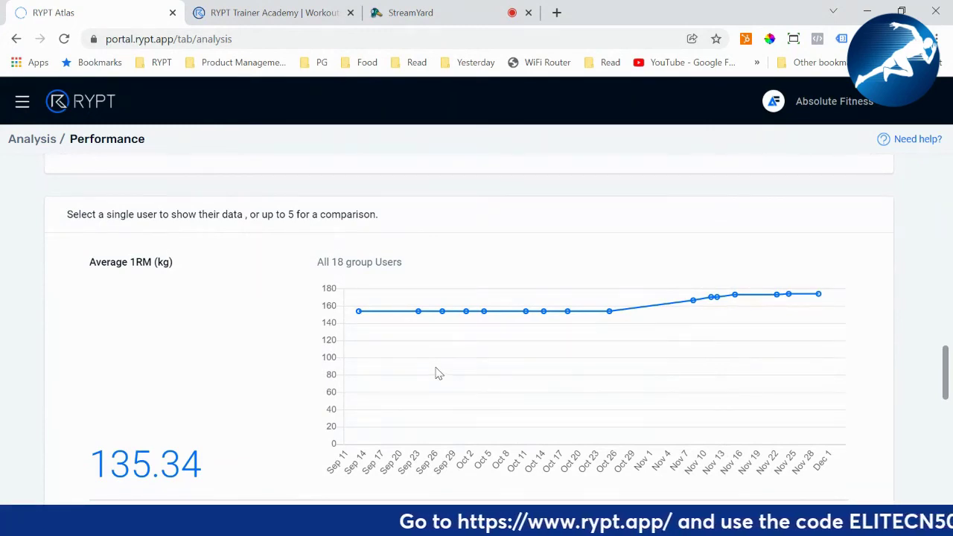
View the Training Volume analysis and review the users' total reps, total volume and intensity along with the group charts
scroll(436, 372, down, 1)
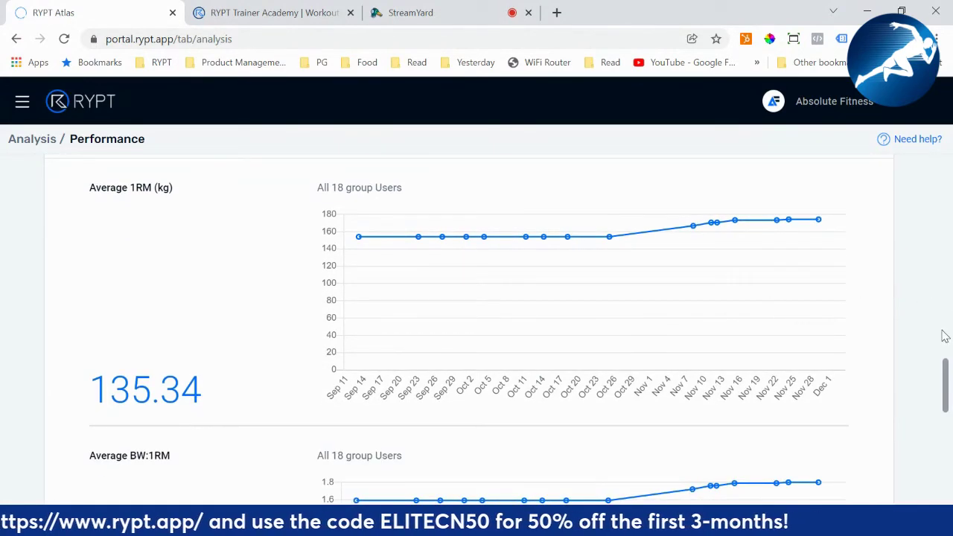
drag(944, 391, 943, 208)
scroll(557, 268, up, 2)
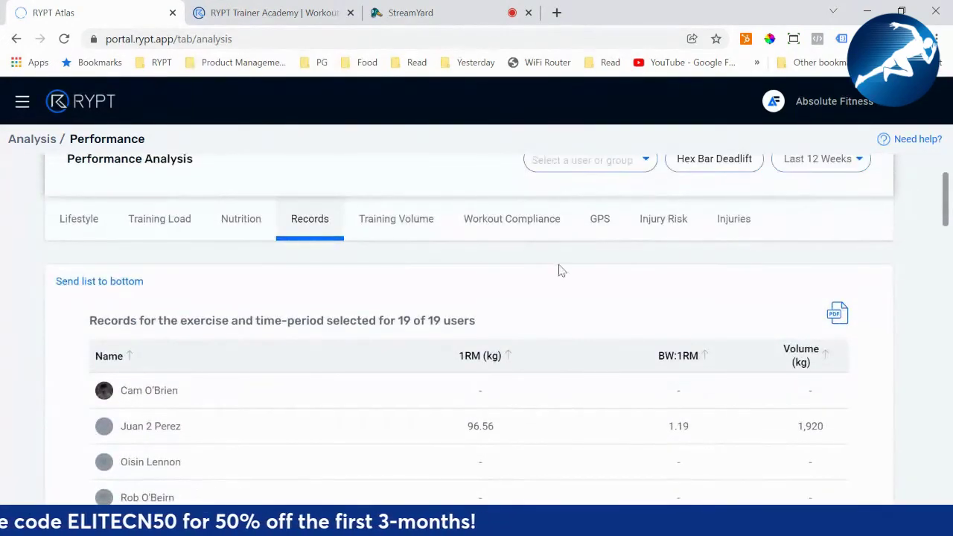
click(430, 296)
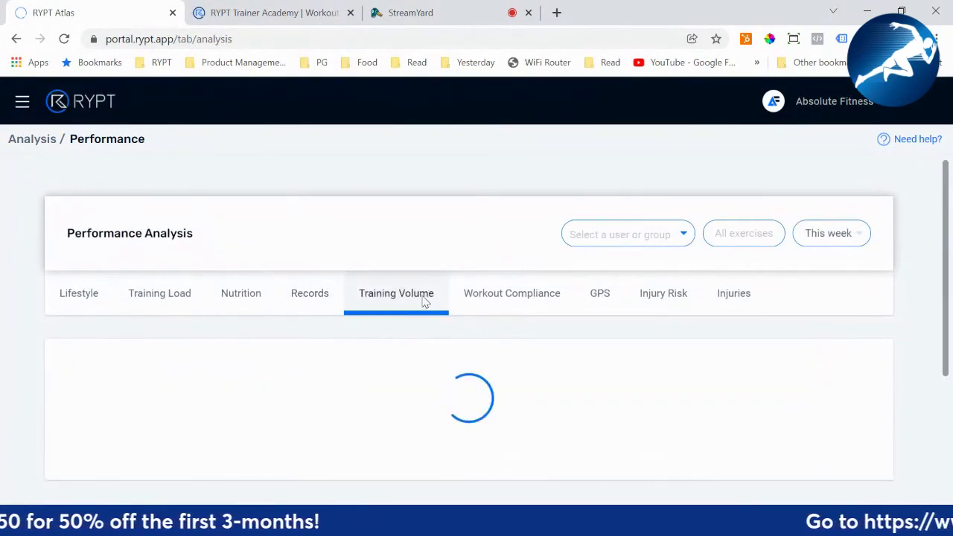
scroll(439, 285, down, 1)
scroll(439, 287, down, 2)
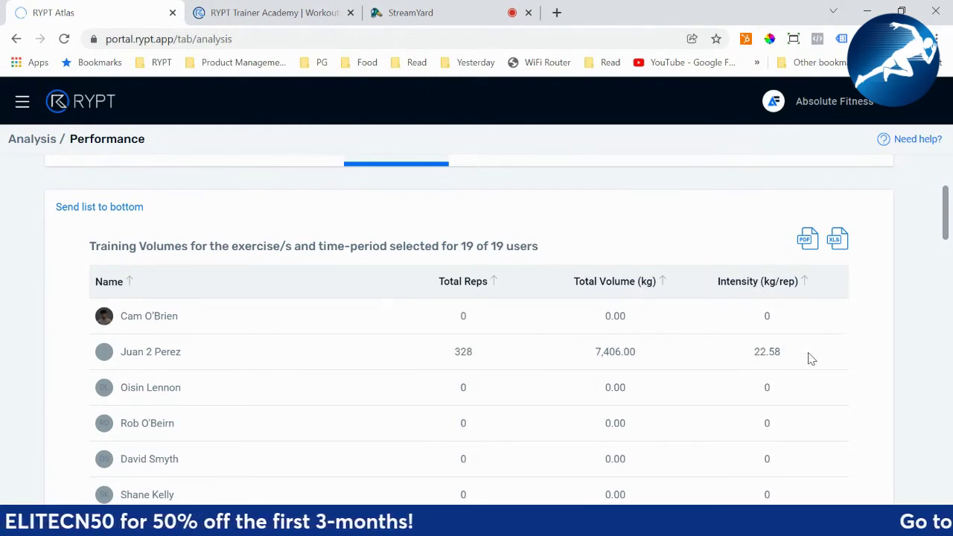
scroll(834, 360, down, 12)
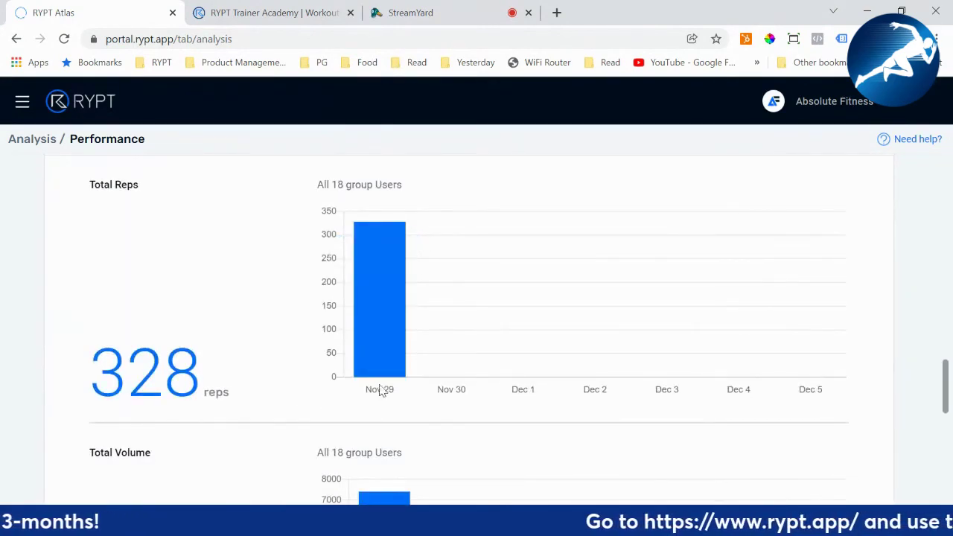
View the Workout Compliance analysis and review each user's total workouts, completed workouts and compliance percentage
scroll(917, 385, up, 10)
scroll(910, 387, up, 4)
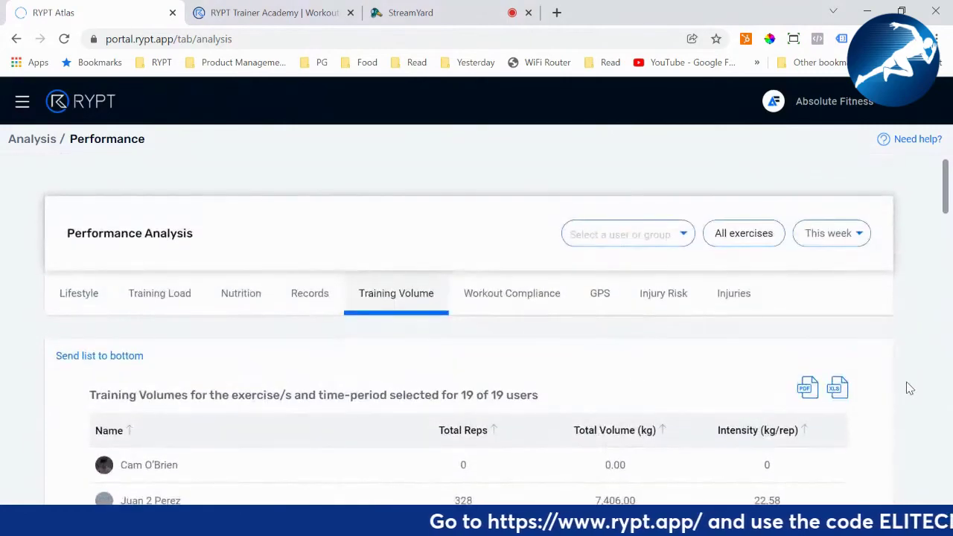
click(521, 305)
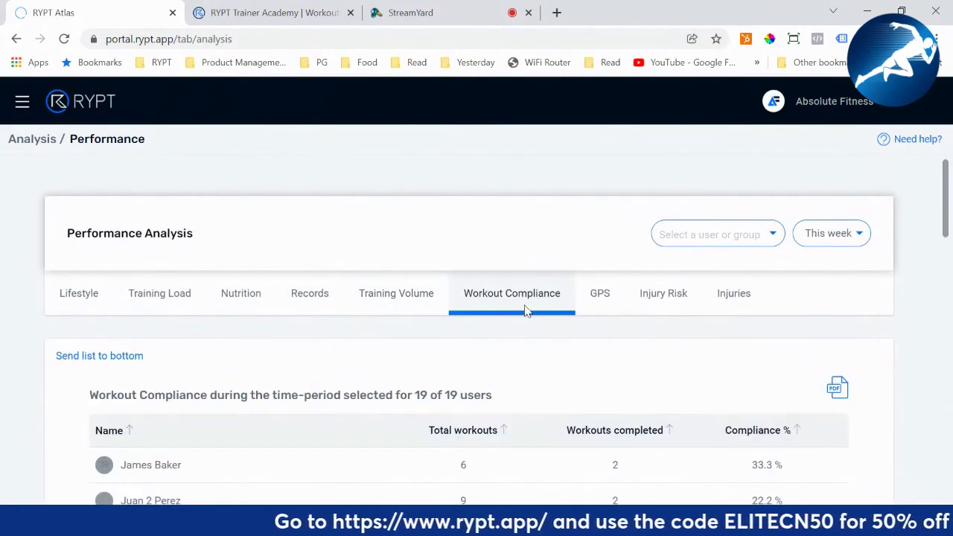
scroll(527, 308, down, 1)
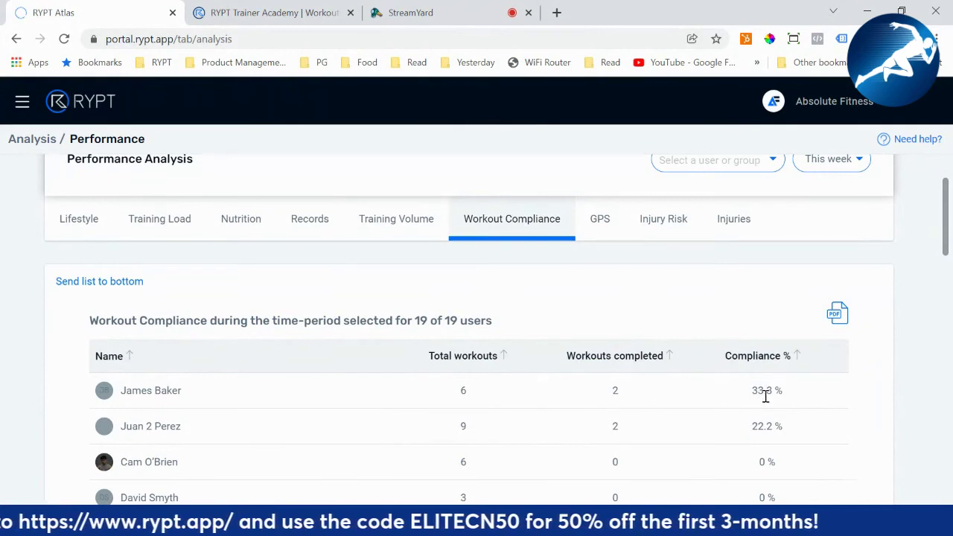
scroll(847, 396, down, 1)
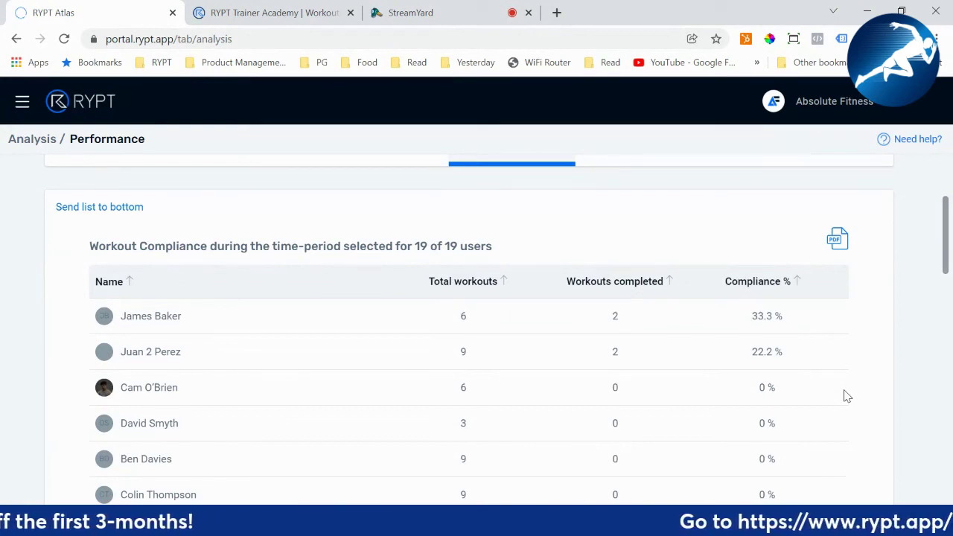
View the GPS analysis for all users with its period, date and data import options
scroll(846, 395, up, 1)
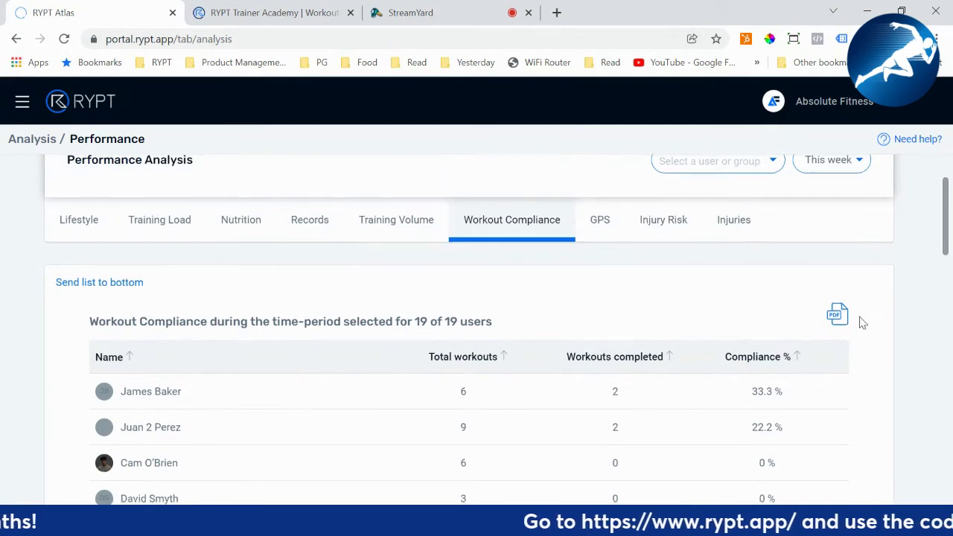
scroll(863, 324, up, 1)
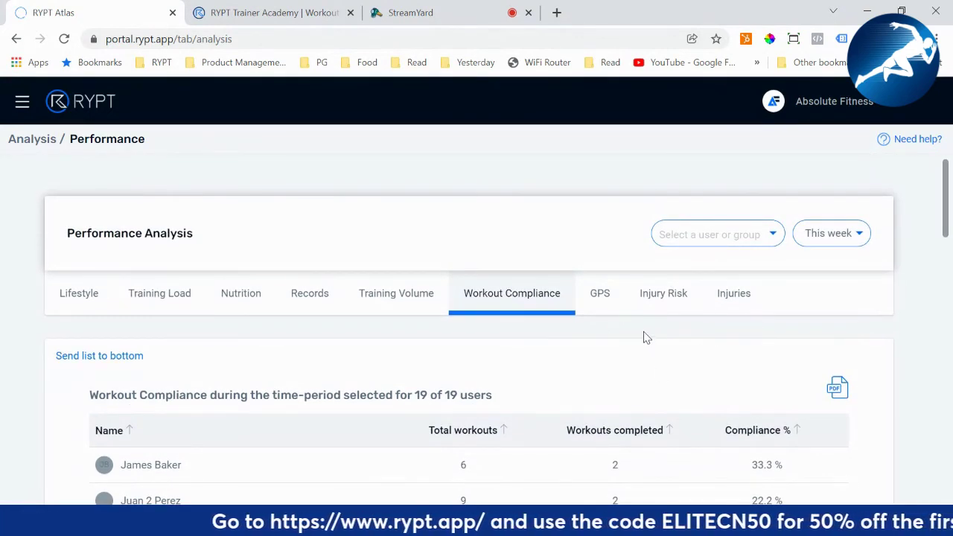
click(609, 304)
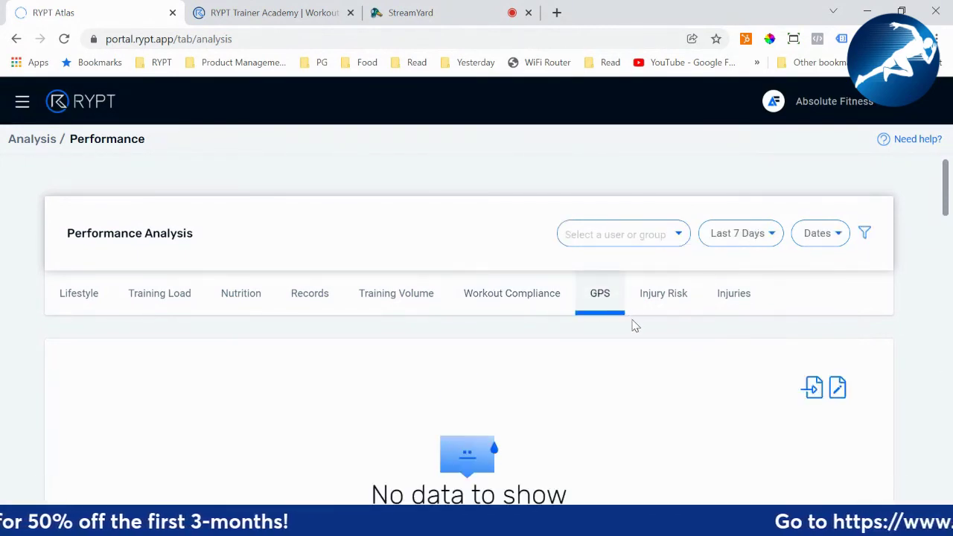
scroll(663, 327, down, 1)
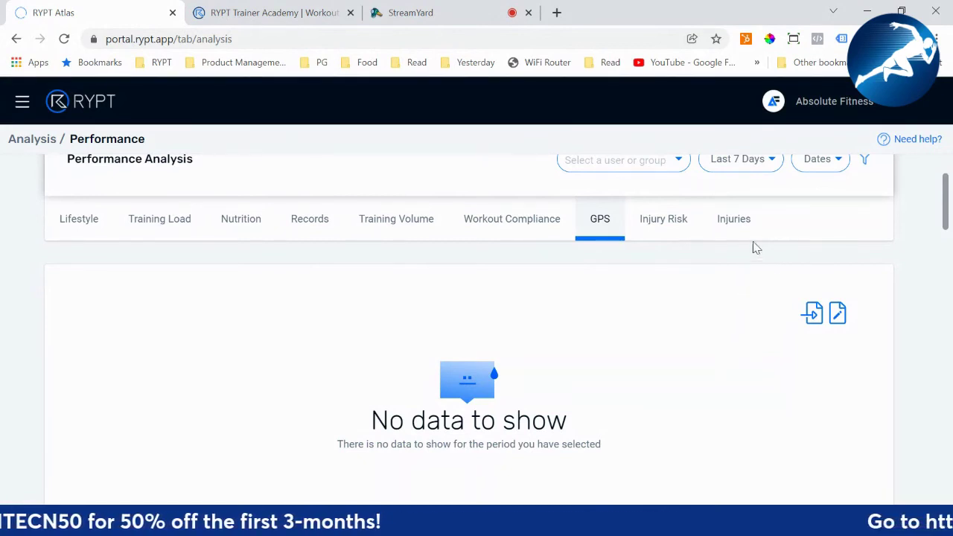
View the Injuries analysis and review each user's injury status, date, body part, type, activity, RTT and RTP dates
click(736, 224)
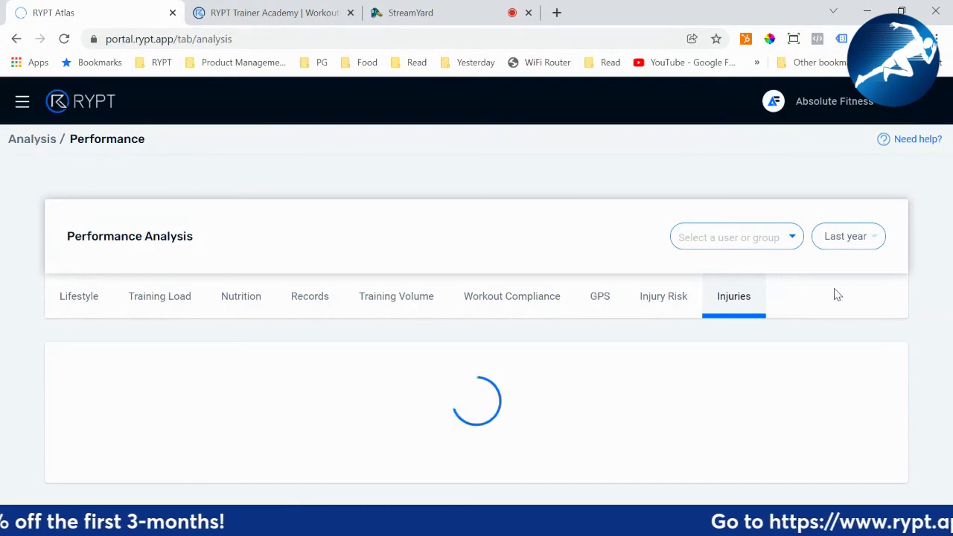
scroll(819, 312, down, 2)
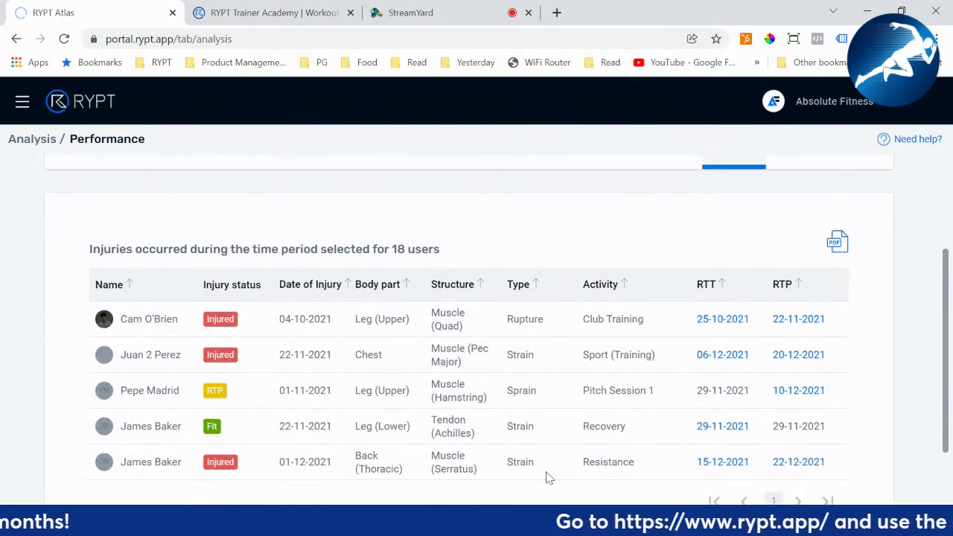
scroll(494, 349, down, 1)
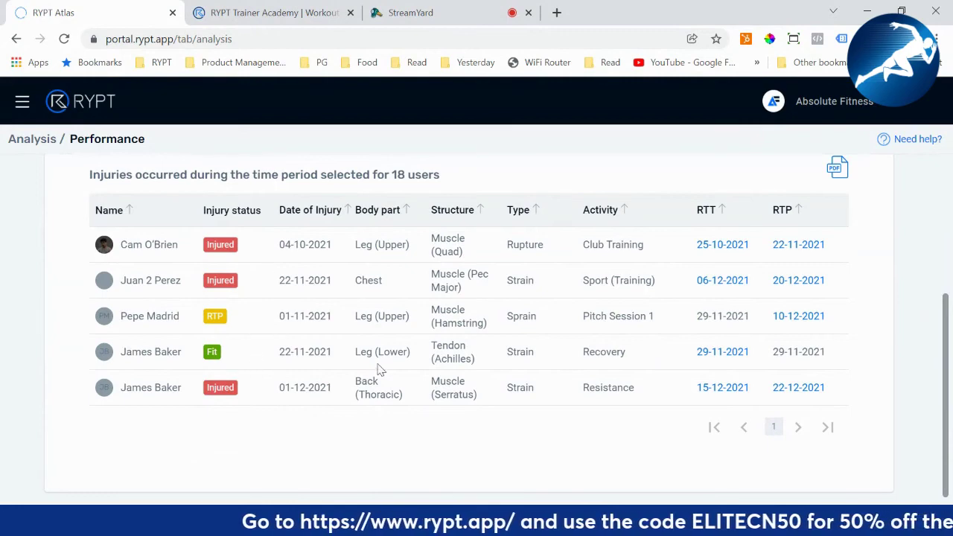
scroll(381, 371, up, 1)
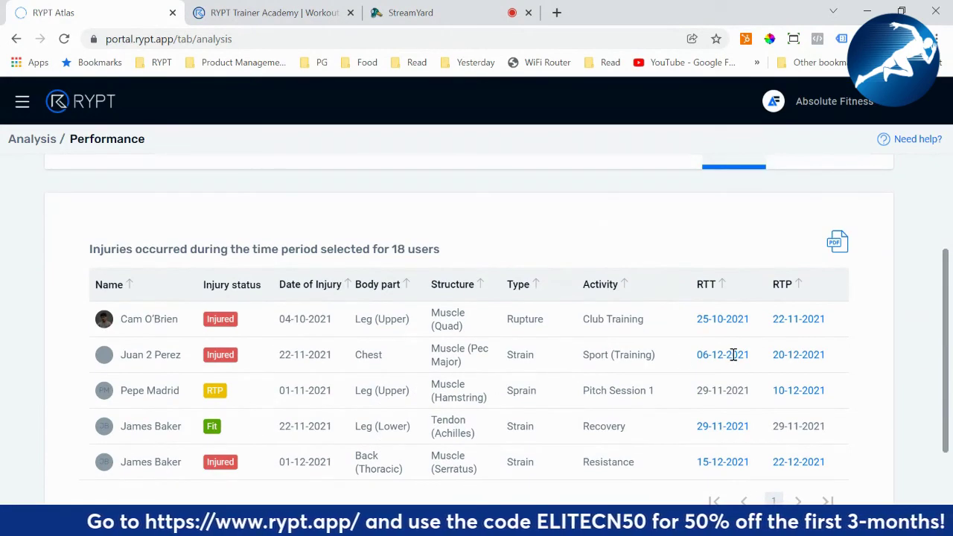
View the Injury Risk analysis and sort the users by Total TL from highest to lowest
scroll(737, 338, up, 1)
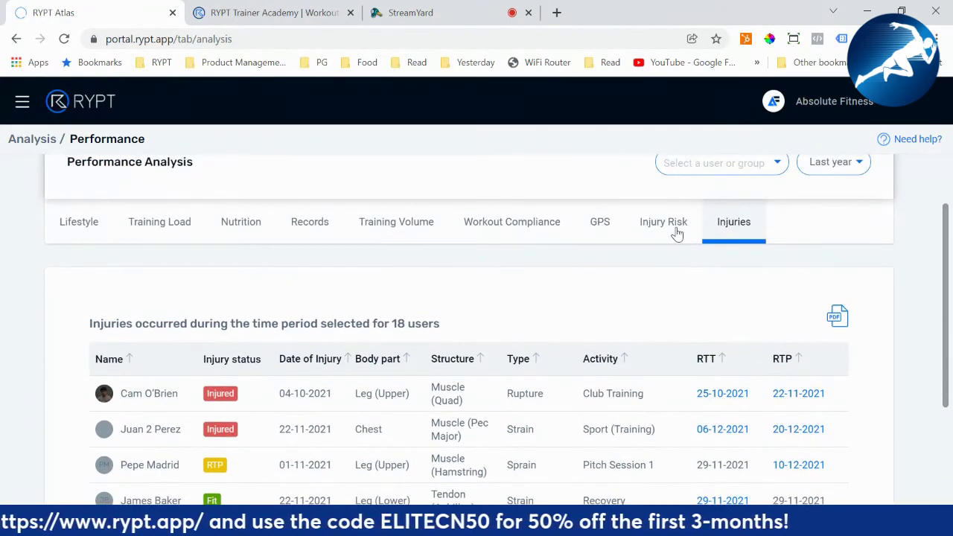
click(677, 234)
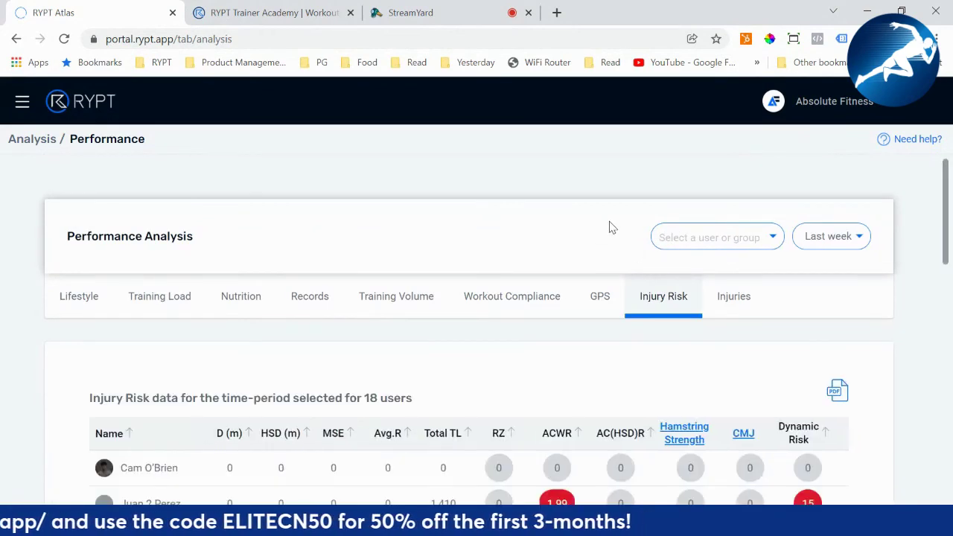
scroll(609, 227, down, 2)
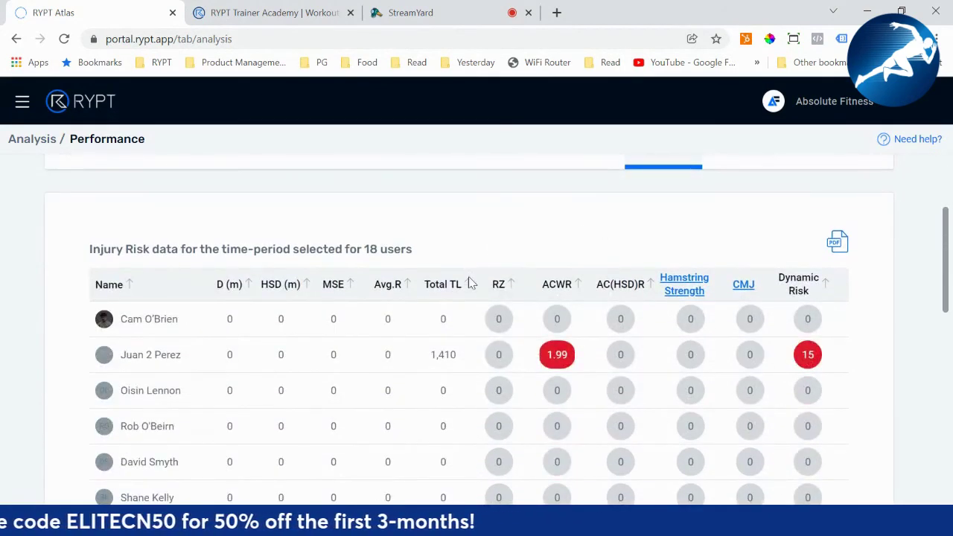
click(469, 285)
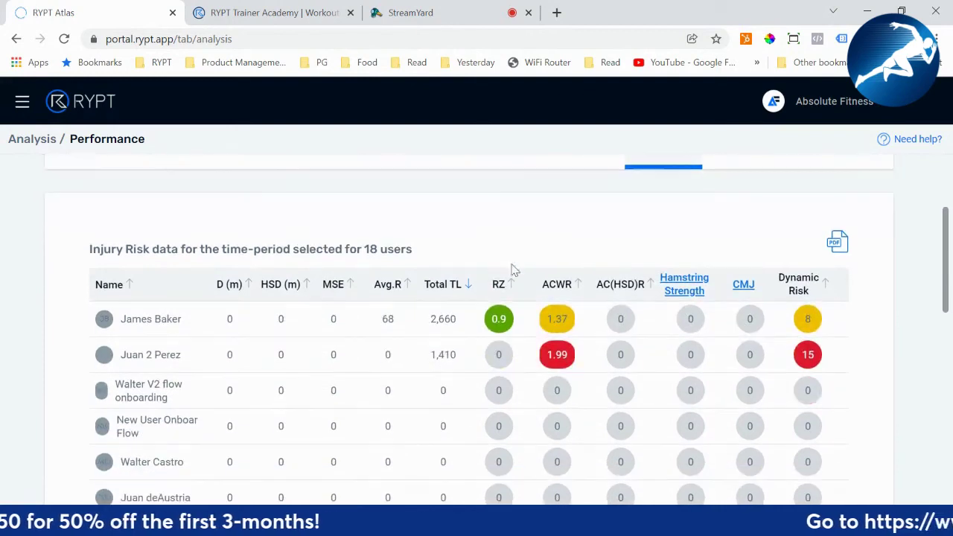